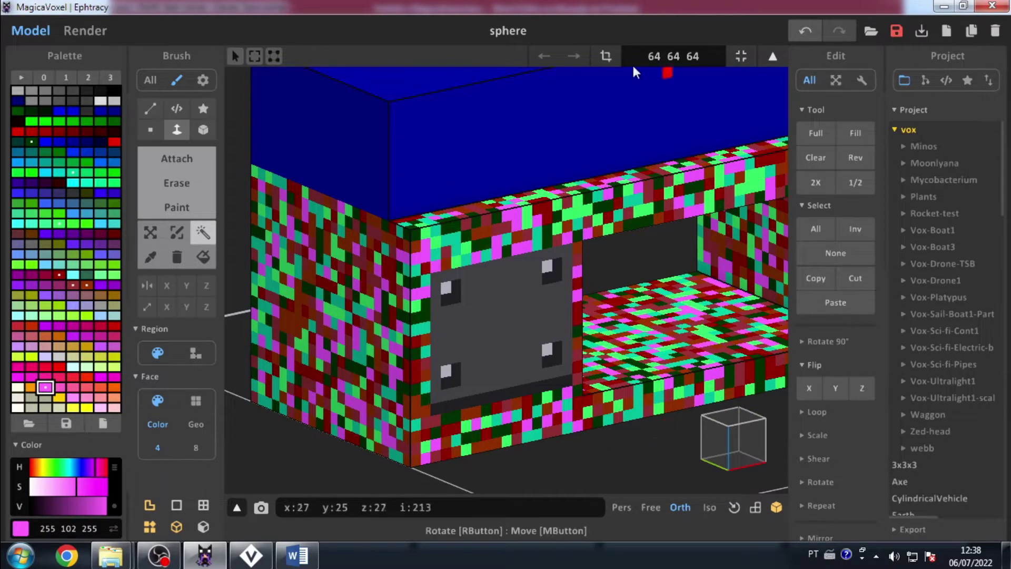
- Select the grey front panel with region select and switch the brush from Erase to Paint
{"action": "right_click_drag", "start_coordinate": [473, 327], "coordinate": [476, 311]}
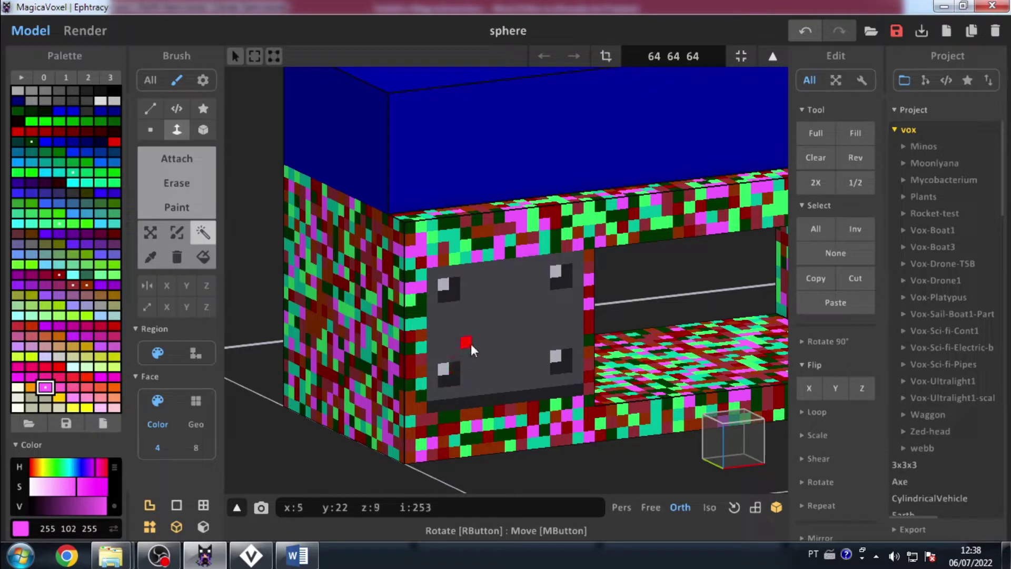
{"action": "left_click", "coordinate": [471, 344]}
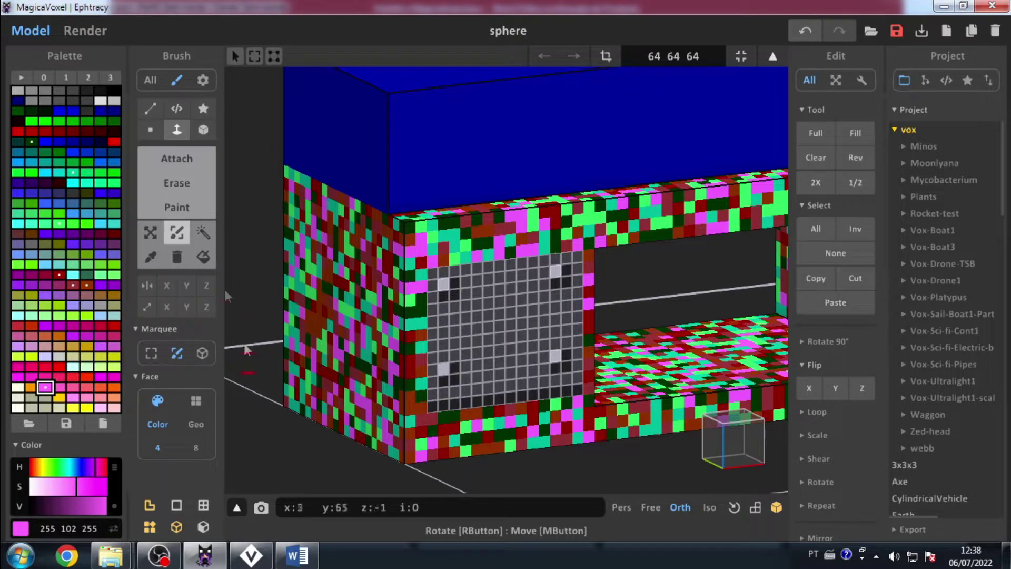
{"action": "left_click", "coordinate": [175, 185]}
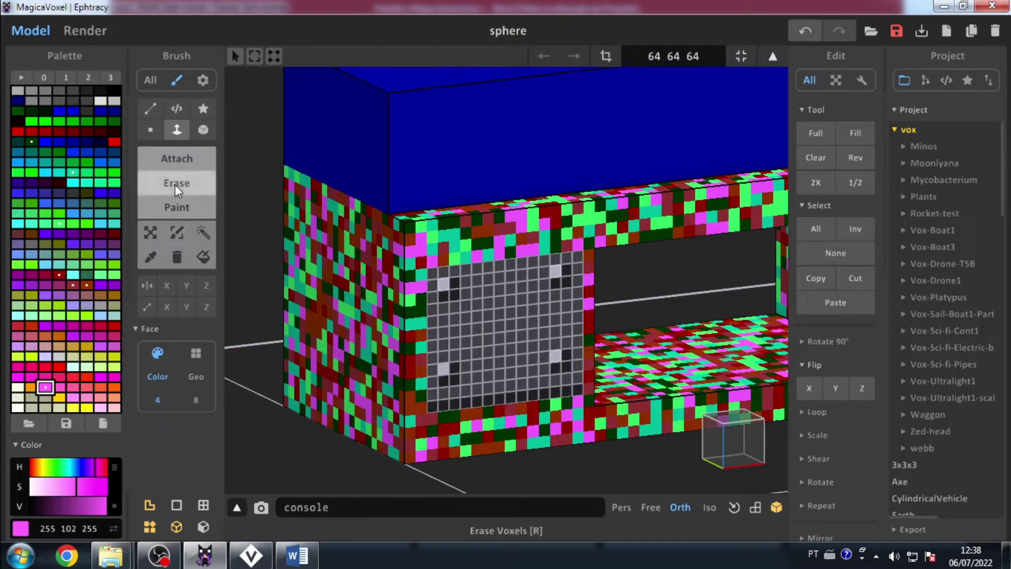
{"action": "left_click", "coordinate": [185, 207]}
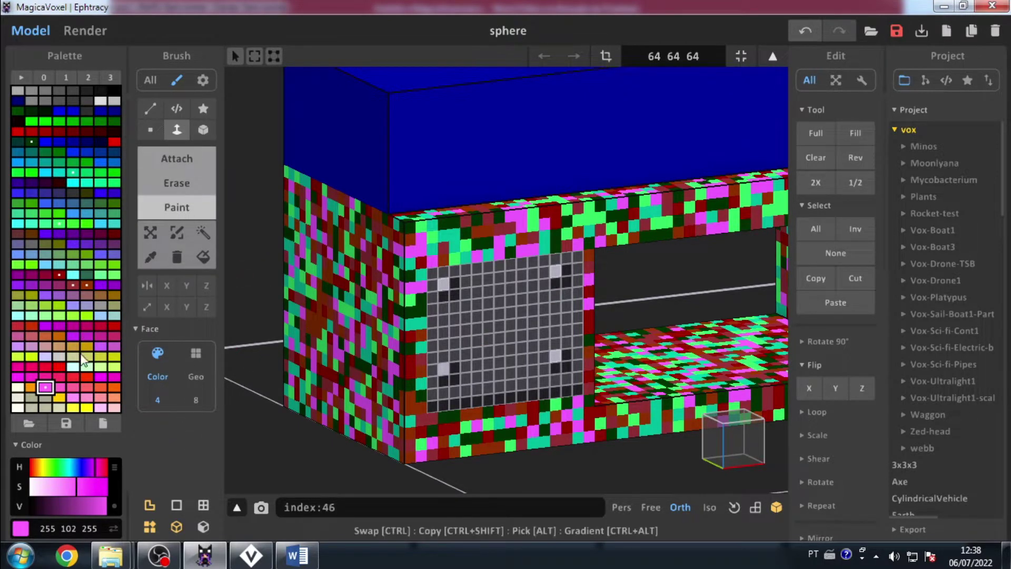
- Pick dark red and paint the front face's edges and bottom rim with the Voxel brush
{"action": "left_click", "coordinate": [100, 315]}
{"action": "left_click", "coordinate": [115, 326]}
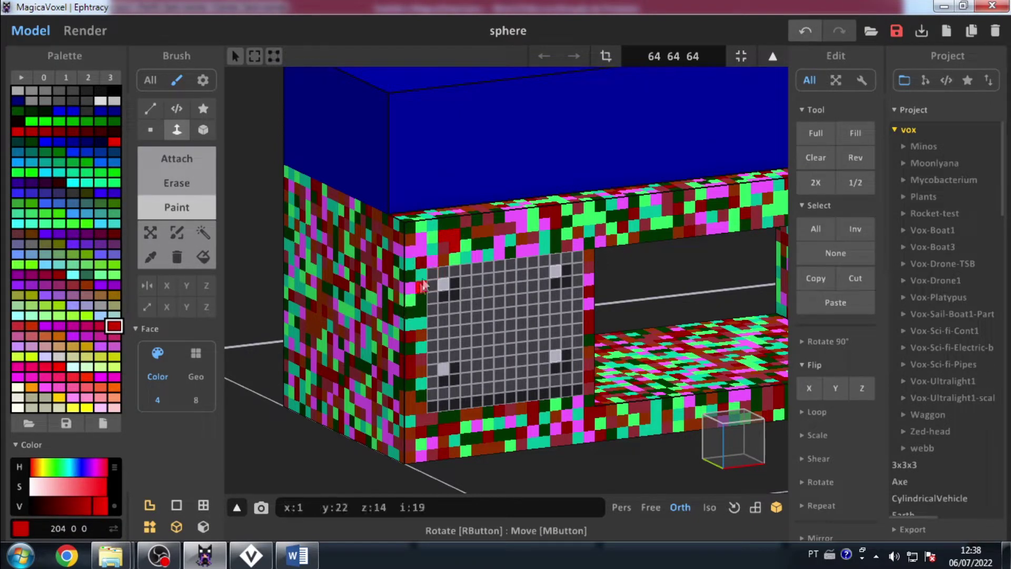
{"action": "key", "text": "v"}
{"action": "mouse_move", "coordinate": [421, 288]}
{"action": "left_mouse_down"}
{"action": "mouse_move", "coordinate": [412, 350]}
{"action": "mouse_move", "coordinate": [415, 208]}
{"action": "mouse_move", "coordinate": [423, 263]}
{"action": "mouse_move", "coordinate": [597, 185]}
{"action": "mouse_move", "coordinate": [503, 259]}
{"action": "left_mouse_up"}
{"action": "mouse_move", "coordinate": [407, 319]}
{"action": "left_mouse_down"}
{"action": "mouse_move", "coordinate": [414, 442]}
{"action": "mouse_move", "coordinate": [461, 419]}
{"action": "mouse_move", "coordinate": [479, 384]}
{"action": "mouse_move", "coordinate": [527, 424]}
{"action": "mouse_move", "coordinate": [588, 432]}
{"action": "mouse_move", "coordinate": [537, 429]}
{"action": "mouse_move", "coordinate": [589, 316]}
{"action": "mouse_move", "coordinate": [609, 237]}
{"action": "mouse_move", "coordinate": [491, 257]}
{"action": "mouse_move", "coordinate": [395, 252]}
{"action": "mouse_move", "coordinate": [579, 220]}
{"action": "mouse_move", "coordinate": [471, 323]}
{"action": "left_mouse_up"}
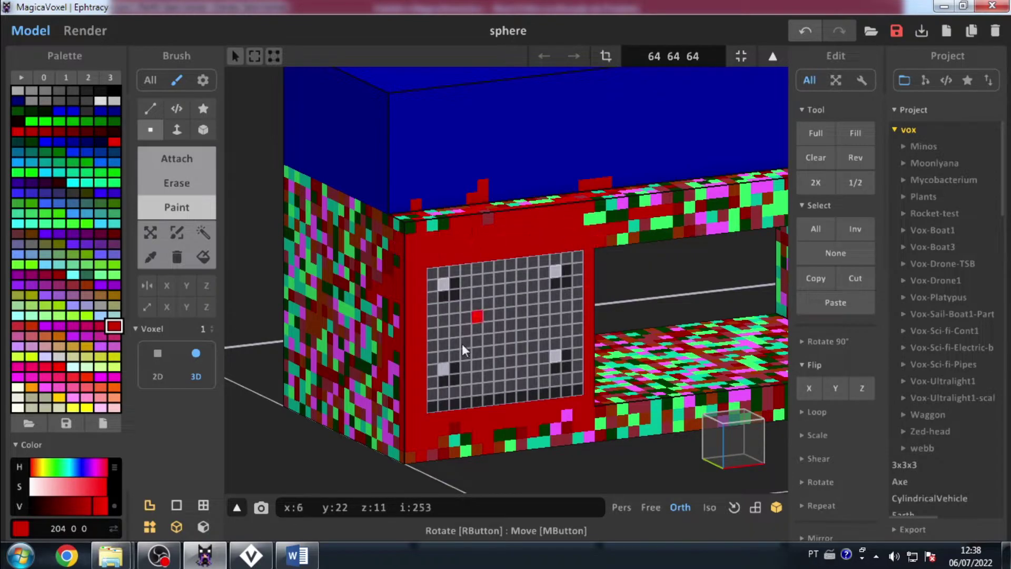
- Clear the grey panel selection and repaint the top beam's multicoloured voxels red
{"action": "right_click_drag", "start_coordinate": [472, 323], "coordinate": [425, 270]}
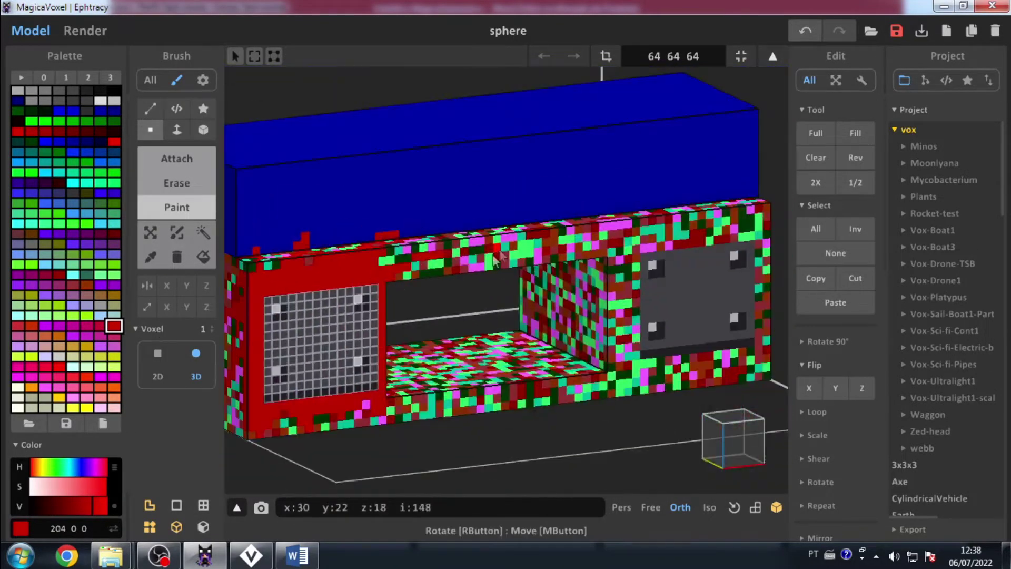
{"action": "scroll", "coordinate": [499, 255], "scroll_direction": "up", "scroll_amount": 3}
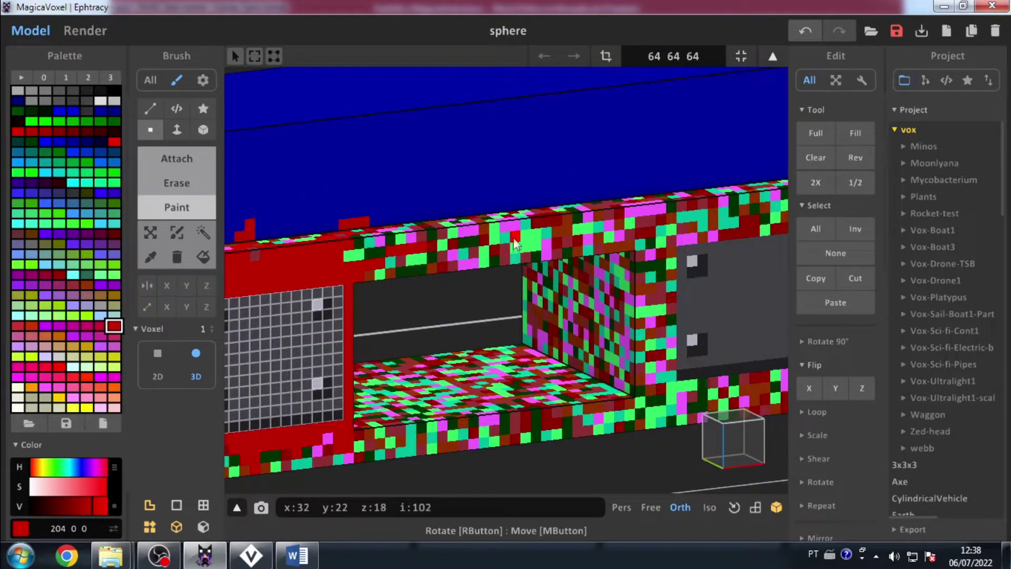
{"action": "middle_click_drag", "start_coordinate": [245, 405], "coordinate": [319, 401]}
{"action": "key", "text": "w"}
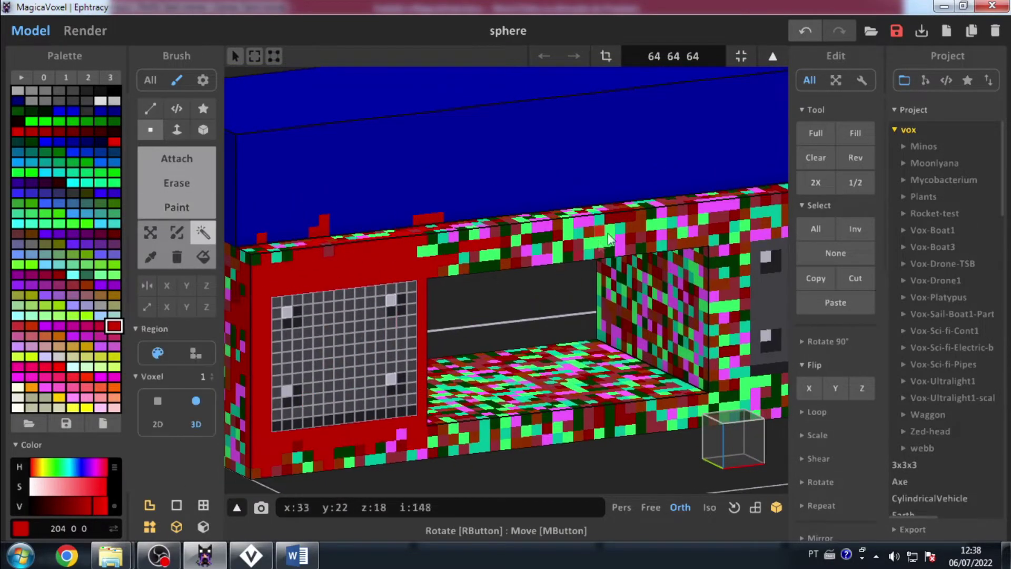
{"action": "left_click", "coordinate": [608, 237]}
{"action": "scroll", "coordinate": [604, 238], "scroll_direction": "up", "scroll_amount": 3}
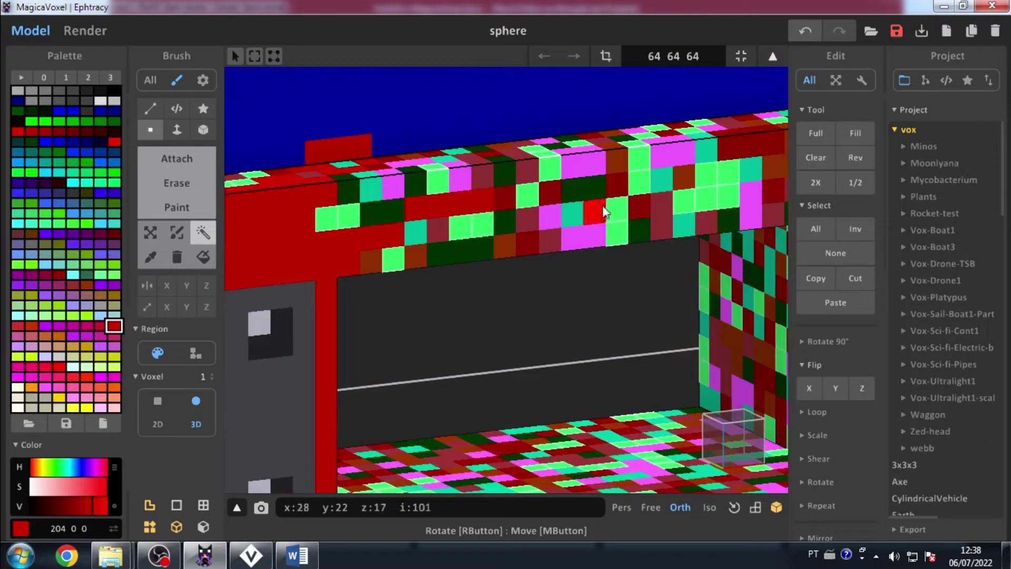
{"action": "scroll", "coordinate": [603, 210], "scroll_direction": "down", "scroll_amount": 2}
{"action": "key", "text": "g"}
{"action": "mouse_move", "coordinate": [652, 191]}
{"action": "left_mouse_down"}
{"action": "mouse_move", "coordinate": [308, 230]}
{"action": "mouse_move", "coordinate": [253, 248]}
{"action": "mouse_move", "coordinate": [273, 297]}
{"action": "mouse_move", "coordinate": [722, 224]}
{"action": "mouse_move", "coordinate": [734, 198]}
{"action": "left_mouse_up"}
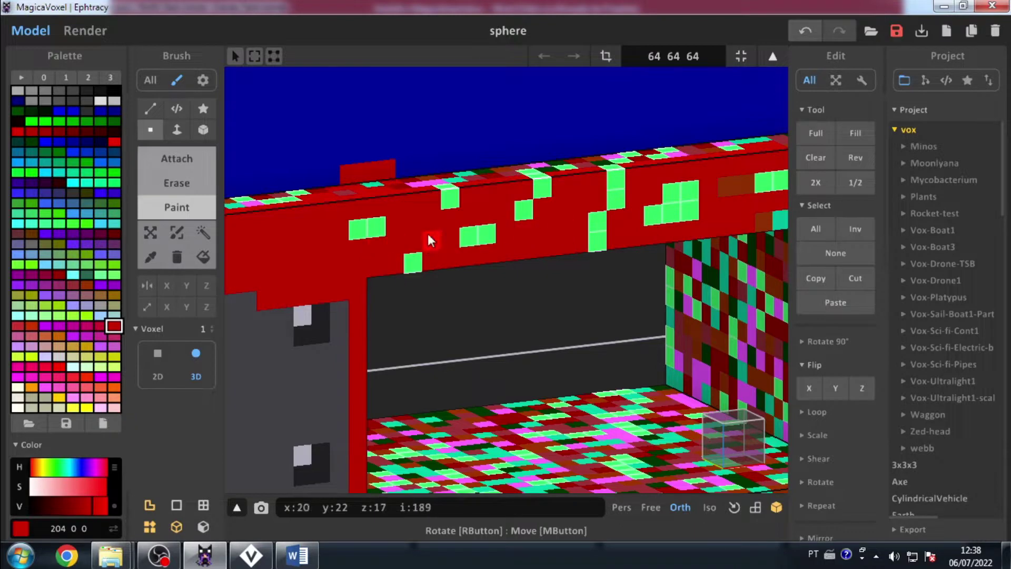
{"action": "right_click_drag", "start_coordinate": [729, 188], "coordinate": [631, 232]}
{"action": "mouse_move", "coordinate": [631, 233]}
{"action": "left_mouse_down"}
{"action": "mouse_move", "coordinate": [706, 263]}
{"action": "mouse_move", "coordinate": [674, 231]}
{"action": "mouse_move", "coordinate": [746, 210]}
{"action": "mouse_move", "coordinate": [642, 214]}
{"action": "mouse_move", "coordinate": [701, 243]}
{"action": "mouse_move", "coordinate": [708, 295]}
{"action": "mouse_move", "coordinate": [684, 348]}
{"action": "mouse_move", "coordinate": [695, 416]}
{"action": "mouse_move", "coordinate": [696, 270]}
{"action": "left_mouse_up"}
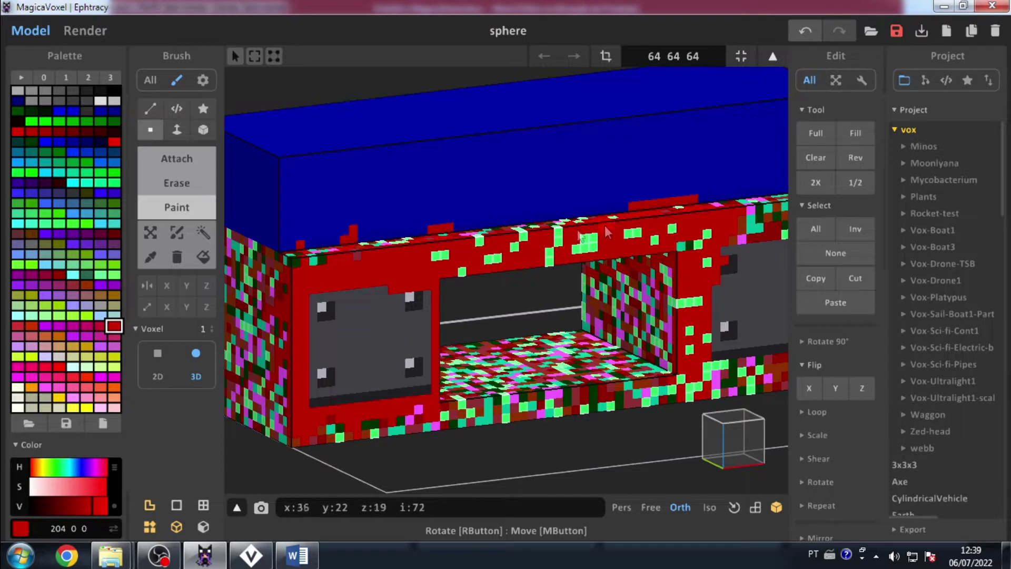
- Draw a red stepped line and looping stroke across the blue block, then pick dark grey
{"action": "left_click_drag", "start_coordinate": [426, 222], "coordinate": [589, 169]}
{"action": "mouse_move", "coordinate": [448, 216]}
{"action": "left_mouse_down"}
{"action": "mouse_move", "coordinate": [779, 125]}
{"action": "mouse_move", "coordinate": [463, 225]}
{"action": "left_mouse_up"}
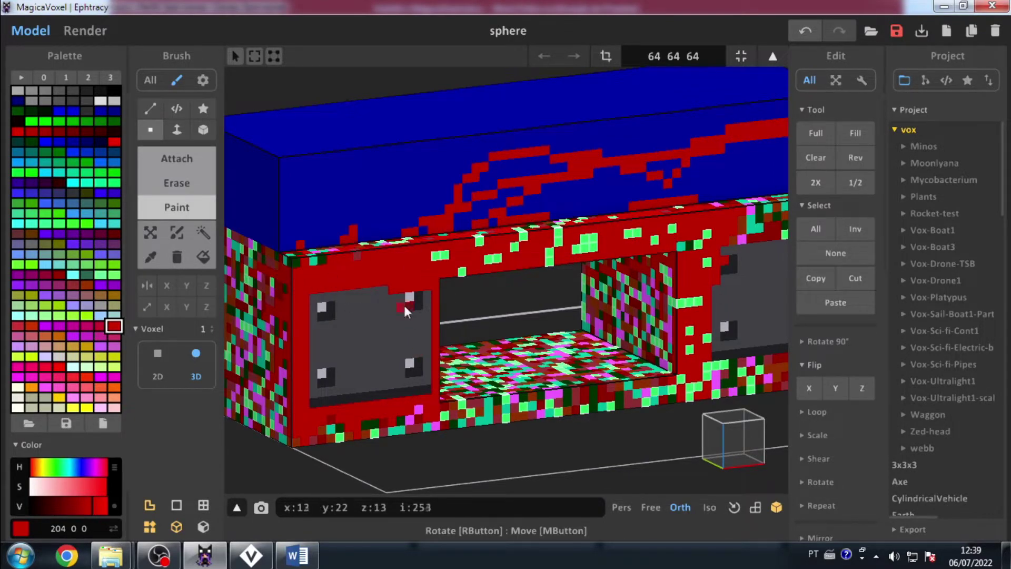
{"action": "left_click", "coordinate": [382, 293], "text": "alt"}
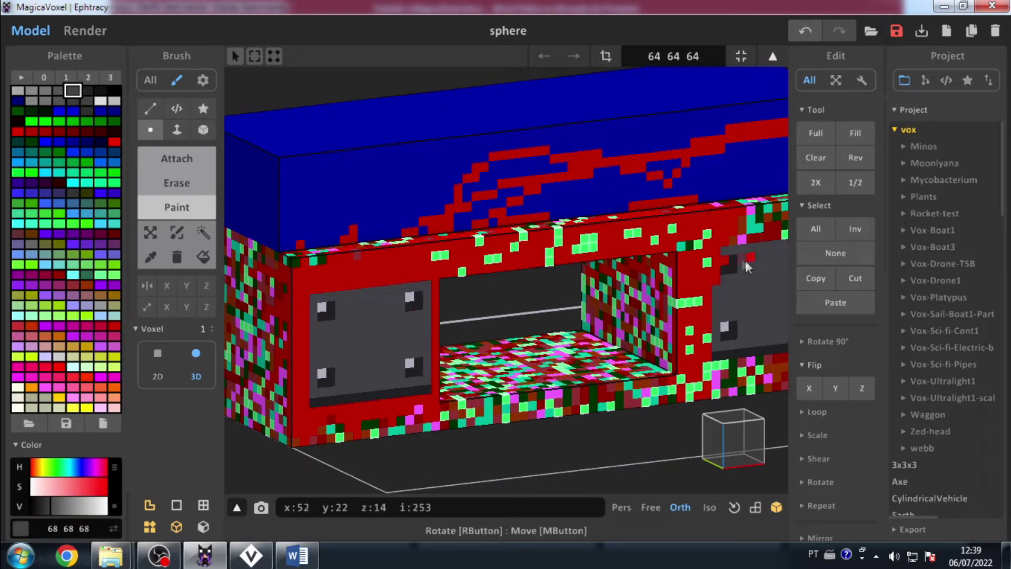
{"action": "scroll", "coordinate": [312, 277], "scroll_direction": "down", "scroll_amount": 5}
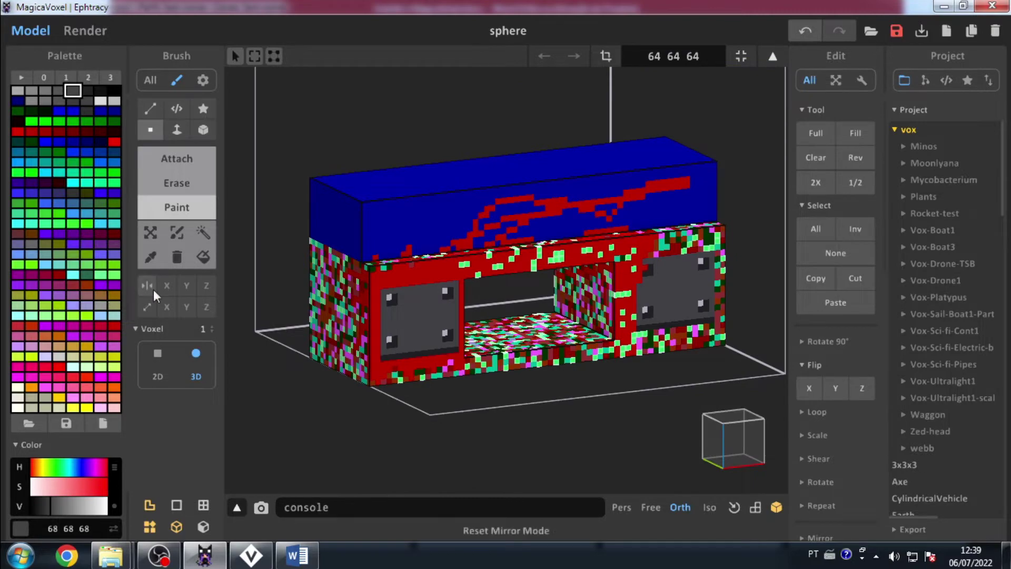
- Turn on Mirror X, pick red from a painted voxel, and test a mirrored voxel, undoing it
{"action": "left_click", "coordinate": [167, 285]}
{"action": "scroll", "coordinate": [387, 335], "scroll_direction": "up", "scroll_amount": 3}
{"action": "scroll", "coordinate": [391, 342], "scroll_direction": "down", "scroll_amount": 1}
{"action": "scroll", "coordinate": [385, 325], "scroll_direction": "up", "scroll_amount": 4}
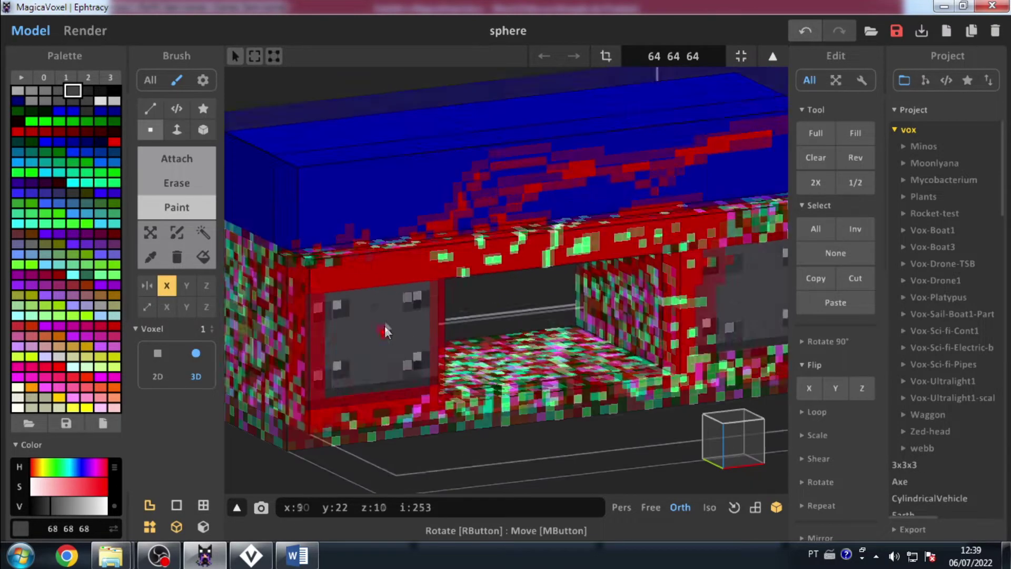
{"action": "left_click", "coordinate": [398, 265], "text": "alt"}
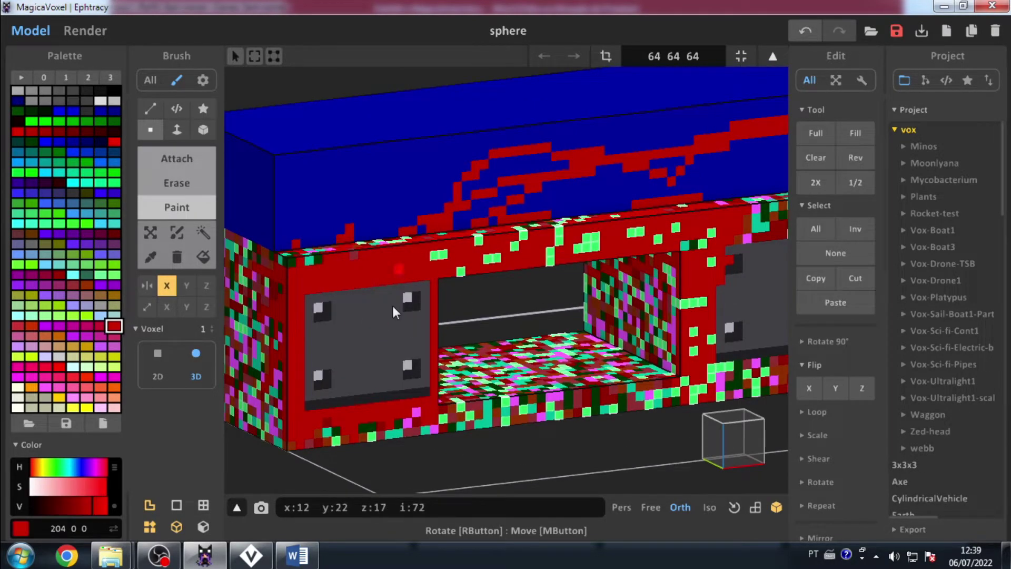
{"action": "left_click", "coordinate": [361, 376]}
{"action": "scroll", "coordinate": [364, 366], "scroll_direction": "down", "scroll_amount": 2}
{"action": "key", "text": "ctrl+z"}
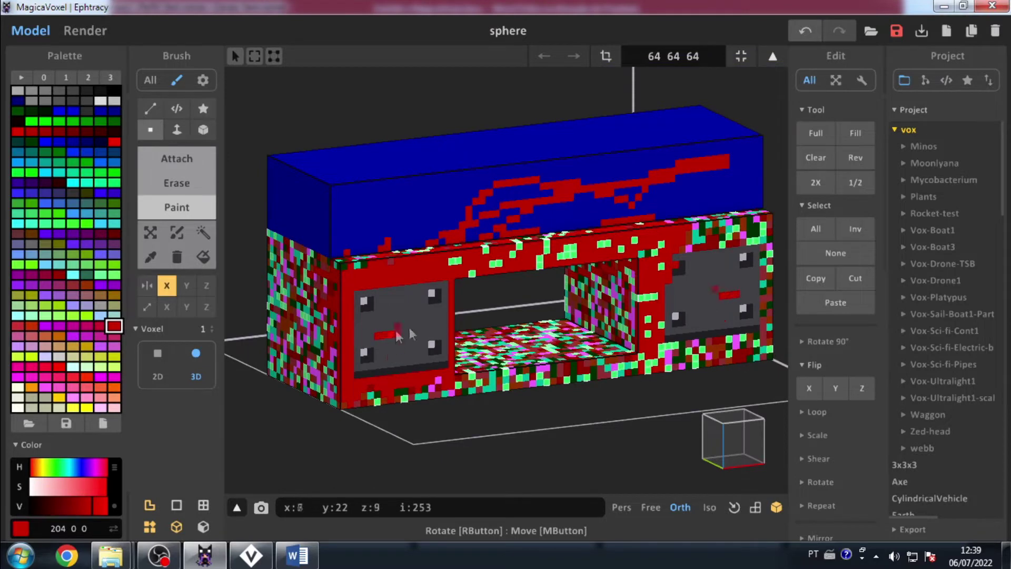
- Enable Mirror Y and Z and try red strokes on the panels, undoing the last one
{"action": "left_click", "coordinate": [186, 286]}
{"action": "left_click", "coordinate": [207, 286]}
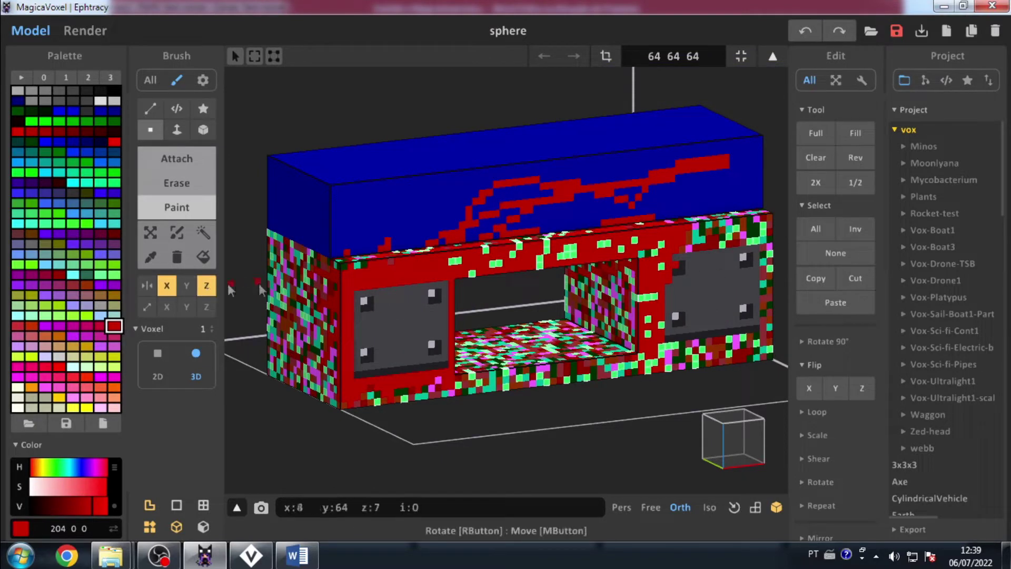
{"action": "right_click_drag", "start_coordinate": [282, 287], "coordinate": [325, 290]}
{"action": "left_click", "coordinate": [419, 334]}
{"action": "right_click_drag", "start_coordinate": [409, 349], "coordinate": [600, 328]}
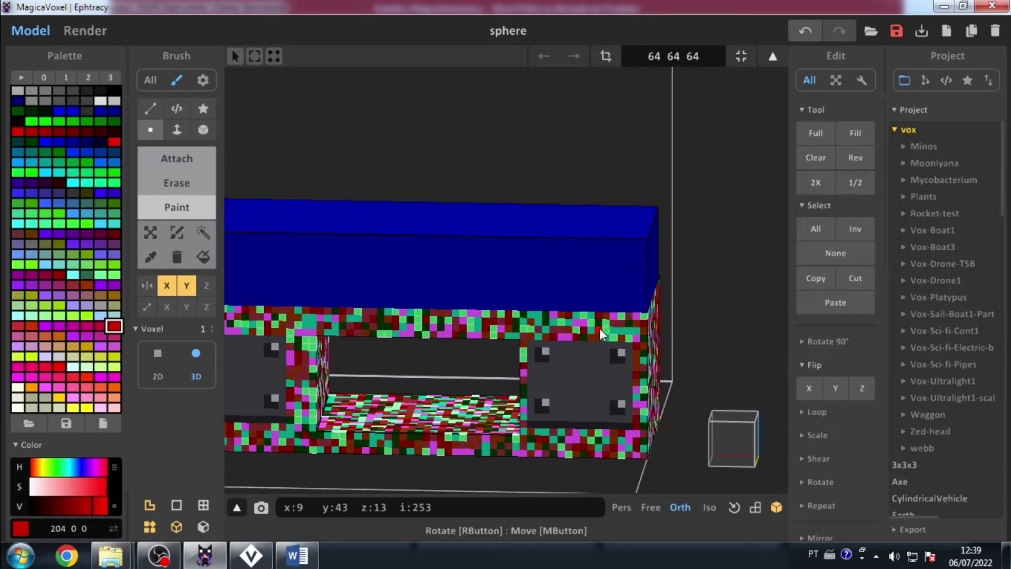
{"action": "left_click_drag", "start_coordinate": [590, 368], "coordinate": [566, 391]}
{"action": "mouse_move", "coordinate": [565, 393]}
{"action": "right_mouse_down"}
{"action": "mouse_move", "coordinate": [472, 396]}
{"action": "mouse_move", "coordinate": [333, 368]}
{"action": "right_mouse_up"}
{"action": "key", "text": "ctrl+z"}
{"action": "right_click_drag", "start_coordinate": [347, 321], "coordinate": [459, 327]}
{"action": "scroll", "coordinate": [438, 318], "scroll_direction": "down", "scroll_amount": 3}
- Fit the volume to the model at 64 22 30 and re-enable Mirror Z
{"action": "left_click", "coordinate": [744, 55]}
{"action": "right_click_drag", "start_coordinate": [369, 361], "coordinate": [305, 365]}
{"action": "scroll", "coordinate": [369, 326], "scroll_direction": "up", "scroll_amount": 4}
{"action": "mouse_move", "coordinate": [380, 319]}
{"action": "right_mouse_down"}
{"action": "mouse_move", "coordinate": [385, 308]}
{"action": "mouse_move", "coordinate": [555, 330]}
{"action": "mouse_move", "coordinate": [472, 389]}
{"action": "mouse_move", "coordinate": [337, 419]}
{"action": "mouse_move", "coordinate": [312, 377]}
{"action": "right_mouse_up"}
{"action": "left_click", "coordinate": [206, 285]}
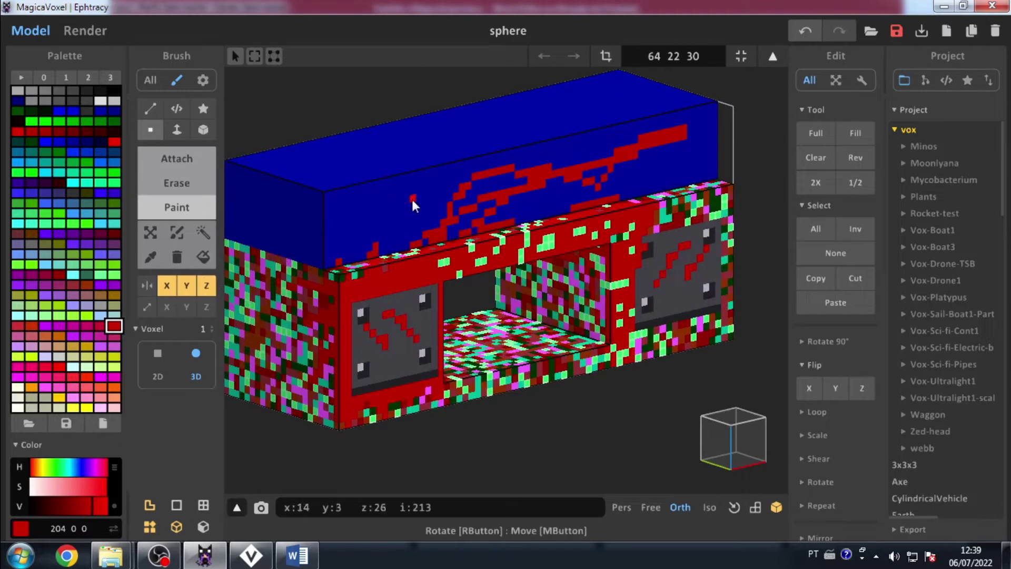
- Paint mirrored red eyes and a mouth on both grey panels
{"action": "left_click_drag", "start_coordinate": [387, 315], "coordinate": [425, 288]}
{"action": "left_click_drag", "start_coordinate": [389, 362], "coordinate": [399, 357]}
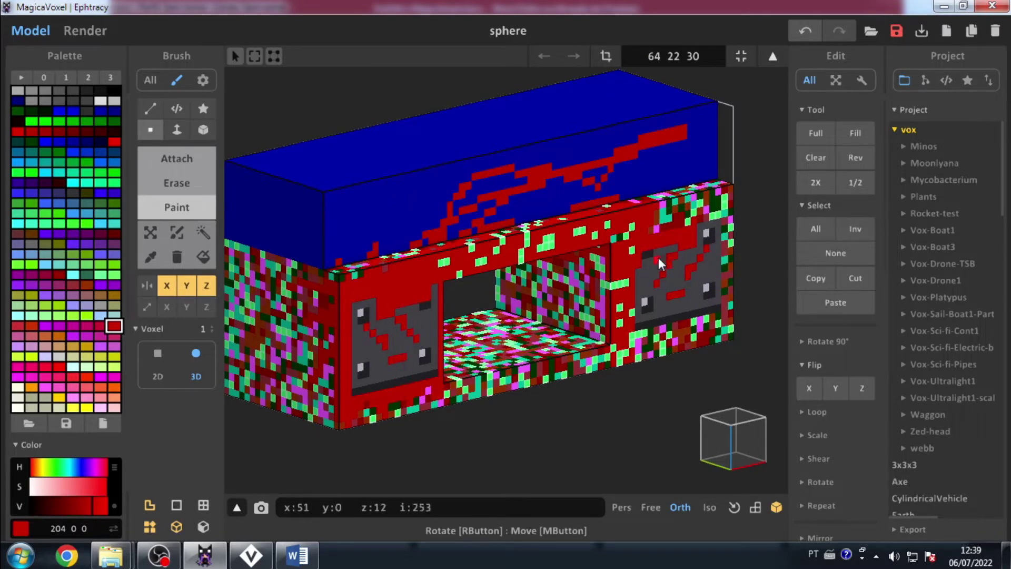
{"action": "scroll", "coordinate": [617, 283], "scroll_direction": "down", "scroll_amount": 4}
{"action": "scroll", "coordinate": [544, 208], "scroll_direction": "up", "scroll_amount": 5}
- Paint mirrored red strokes and swirls over the blue block's front face
{"action": "left_click_drag", "start_coordinate": [396, 190], "coordinate": [454, 177]}
{"action": "scroll", "coordinate": [440, 184], "scroll_direction": "down", "scroll_amount": 6}
{"action": "scroll", "coordinate": [406, 254], "scroll_direction": "up", "scroll_amount": 5}
{"action": "mouse_move", "coordinate": [393, 211]}
{"action": "left_mouse_down"}
{"action": "mouse_move", "coordinate": [354, 255]}
{"action": "mouse_move", "coordinate": [358, 227]}
{"action": "mouse_move", "coordinate": [309, 192]}
{"action": "mouse_move", "coordinate": [386, 213]}
{"action": "mouse_move", "coordinate": [374, 242]}
{"action": "mouse_move", "coordinate": [409, 251]}
{"action": "mouse_move", "coordinate": [412, 233]}
{"action": "left_mouse_up"}
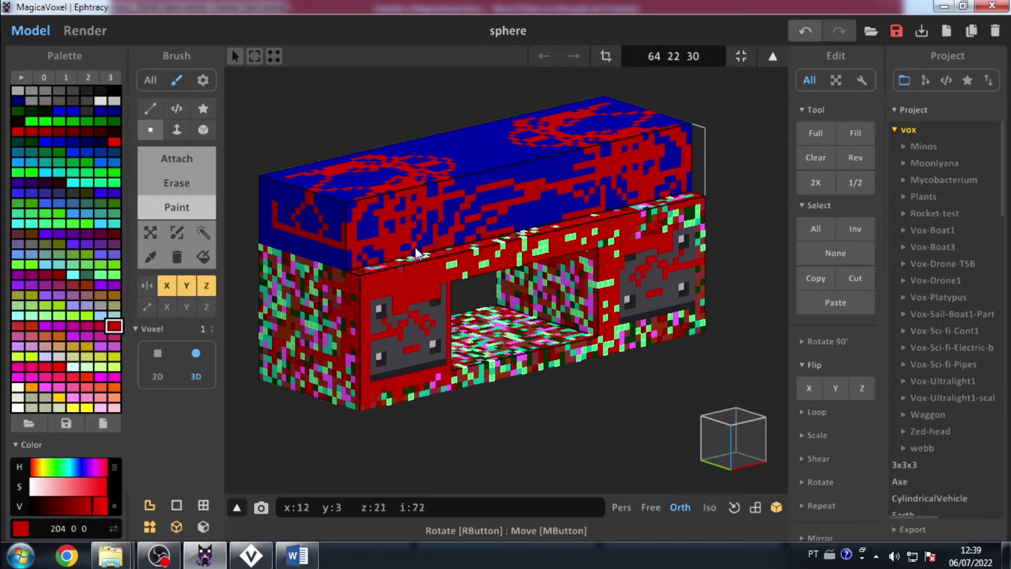
{"action": "scroll", "coordinate": [413, 213], "scroll_direction": "down", "scroll_amount": 1}
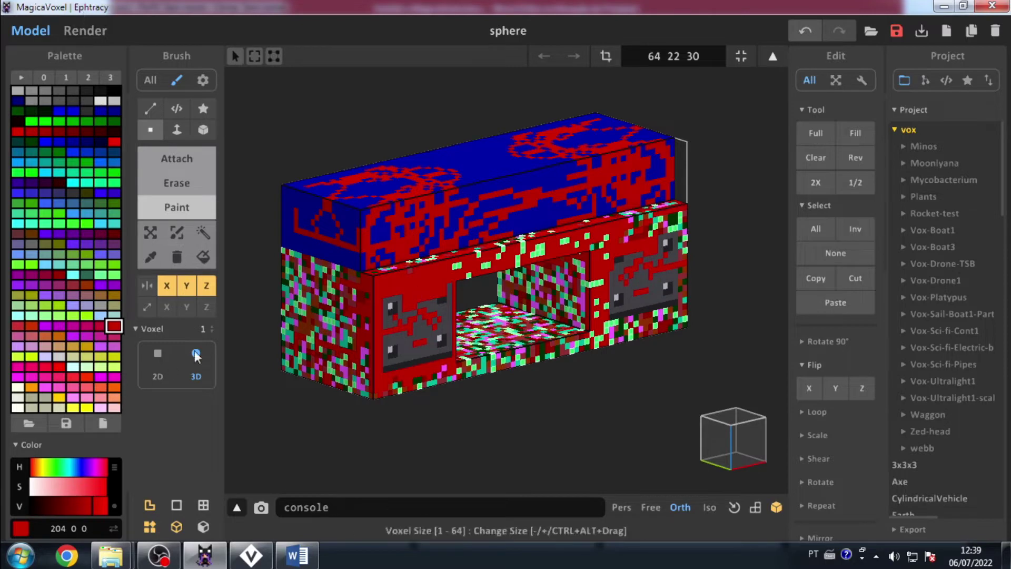
- Turn on whole-row painting along X, Y and Z and repaint the upper layers and blue faces red
{"action": "left_click", "coordinate": [167, 307]}
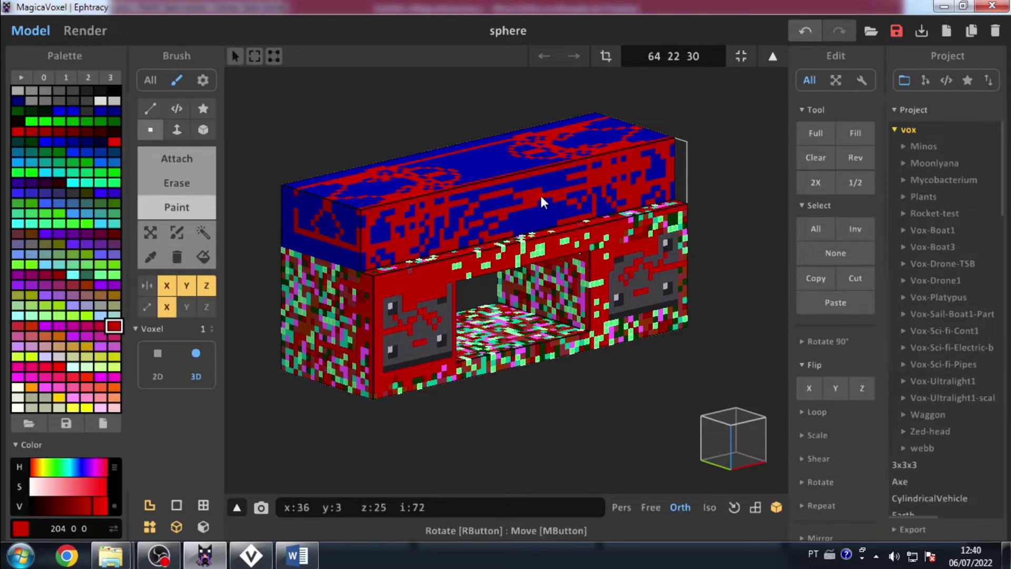
{"action": "left_click", "coordinate": [540, 194]}
{"action": "left_click", "coordinate": [547, 215]}
{"action": "left_click", "coordinate": [482, 165]}
{"action": "left_click", "coordinate": [187, 307]}
{"action": "mouse_move", "coordinate": [315, 232]}
{"action": "left_mouse_down"}
{"action": "mouse_move", "coordinate": [315, 249]}
{"action": "mouse_move", "coordinate": [330, 212]}
{"action": "left_mouse_up"}
{"action": "left_click", "coordinate": [330, 209]}
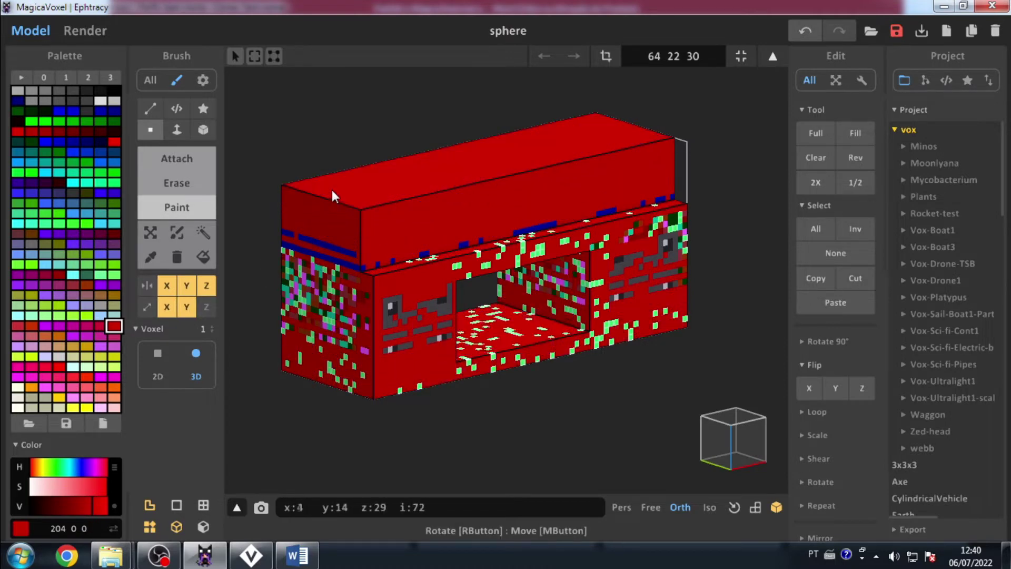
{"action": "left_click", "coordinate": [206, 307]}
{"action": "left_click", "coordinate": [336, 245]}
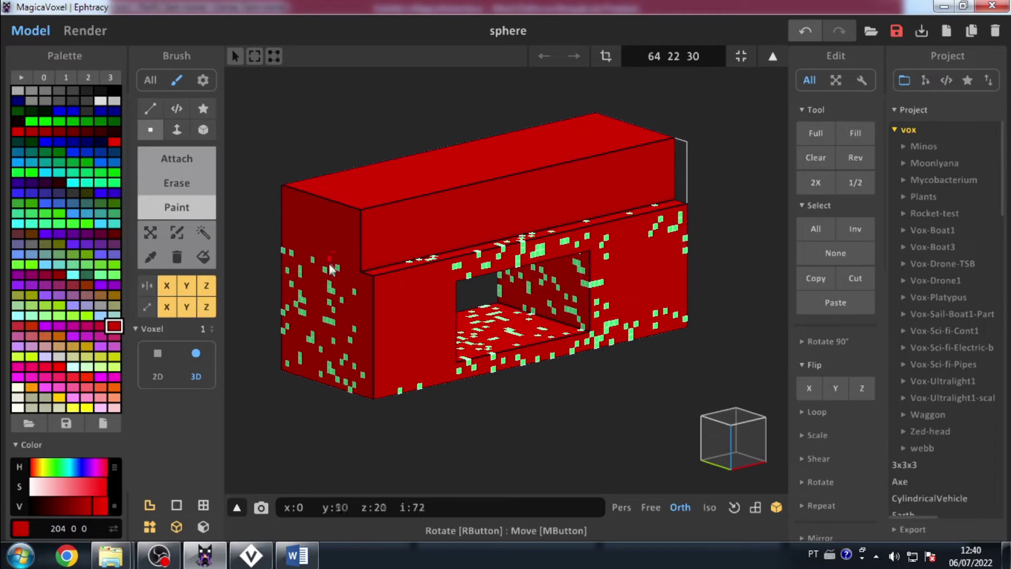
- Turn off X and Y row painting, re-enable mirroring across the axes, and select the Voxel size field
{"action": "left_click", "coordinate": [167, 308]}
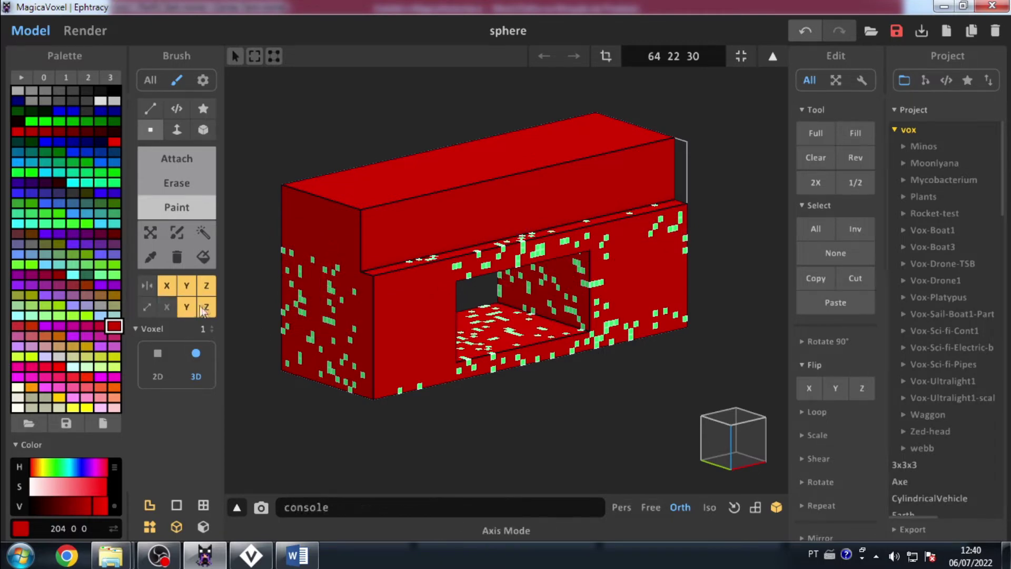
{"action": "left_click", "coordinate": [187, 307]}
{"action": "left_click", "coordinate": [189, 288]}
{"action": "left_click", "coordinate": [205, 306]}
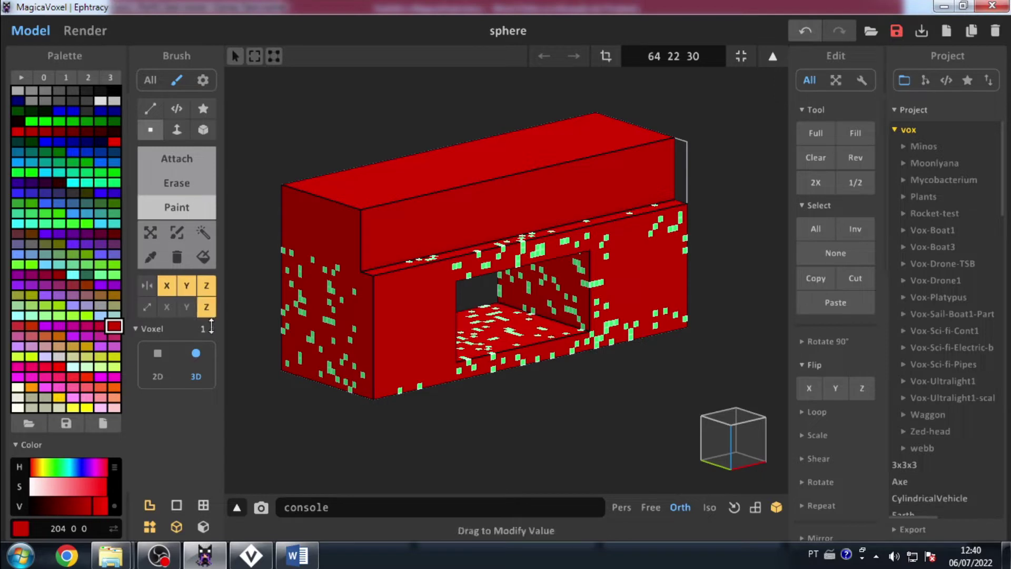
{"action": "left_click", "coordinate": [209, 328]}
- Set brush size 2, pick dark grey, and paint mirrored dark vertical stripes down the model's faces
{"action": "type", "text": "2"}
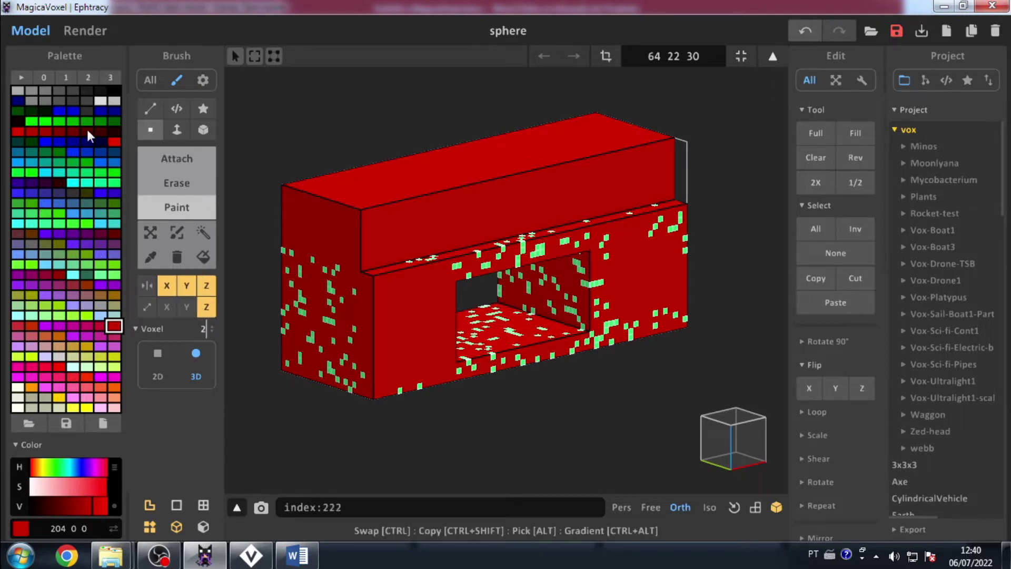
{"action": "left_click", "coordinate": [87, 91]}
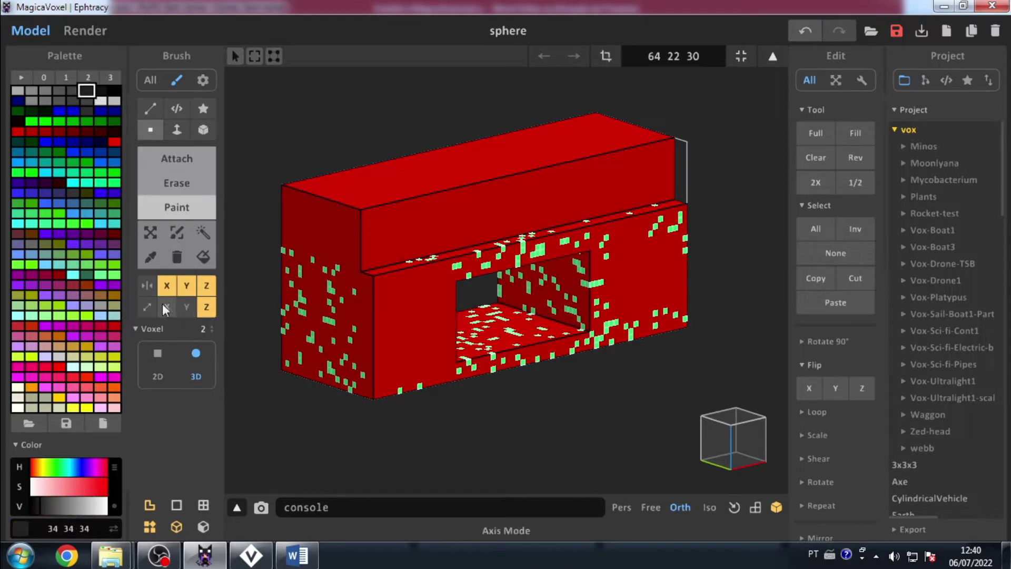
{"action": "left_click", "coordinate": [341, 235]}
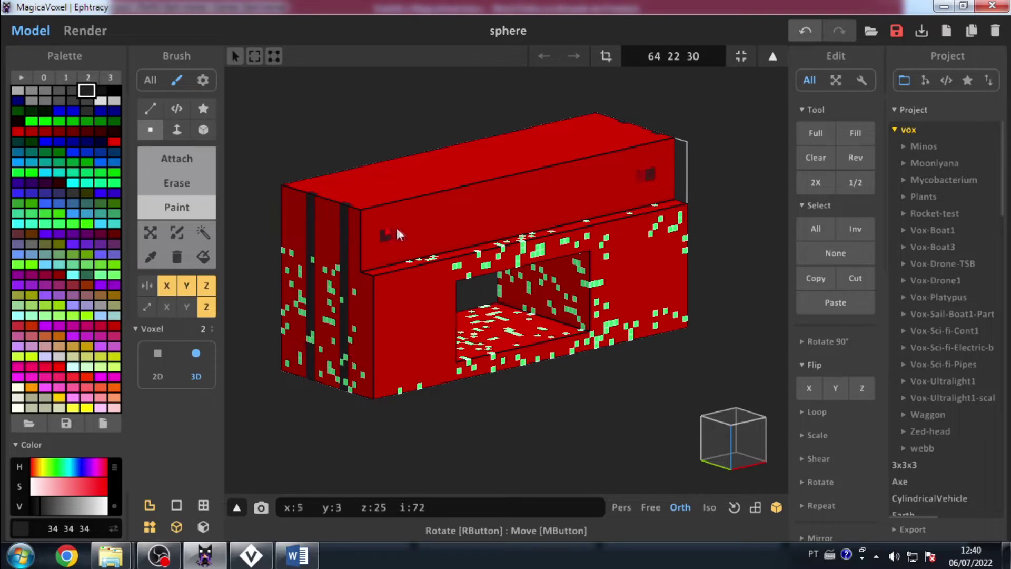
{"action": "left_click", "coordinate": [449, 212]}
{"action": "left_click", "coordinate": [537, 192]}
{"action": "left_click", "coordinate": [419, 301]}
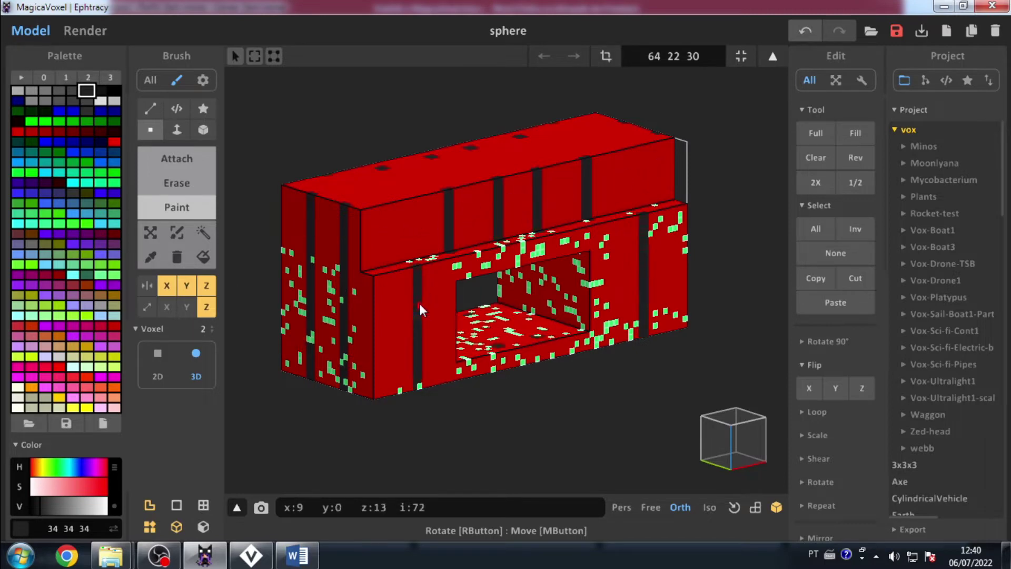
{"action": "left_click", "coordinate": [619, 183]}
{"action": "left_click", "coordinate": [649, 162]}
{"action": "mouse_move", "coordinate": [425, 185]}
{"action": "right_mouse_down"}
{"action": "mouse_move", "coordinate": [415, 222]}
{"action": "mouse_move", "coordinate": [462, 212]}
{"action": "mouse_move", "coordinate": [452, 157]}
{"action": "right_mouse_up"}
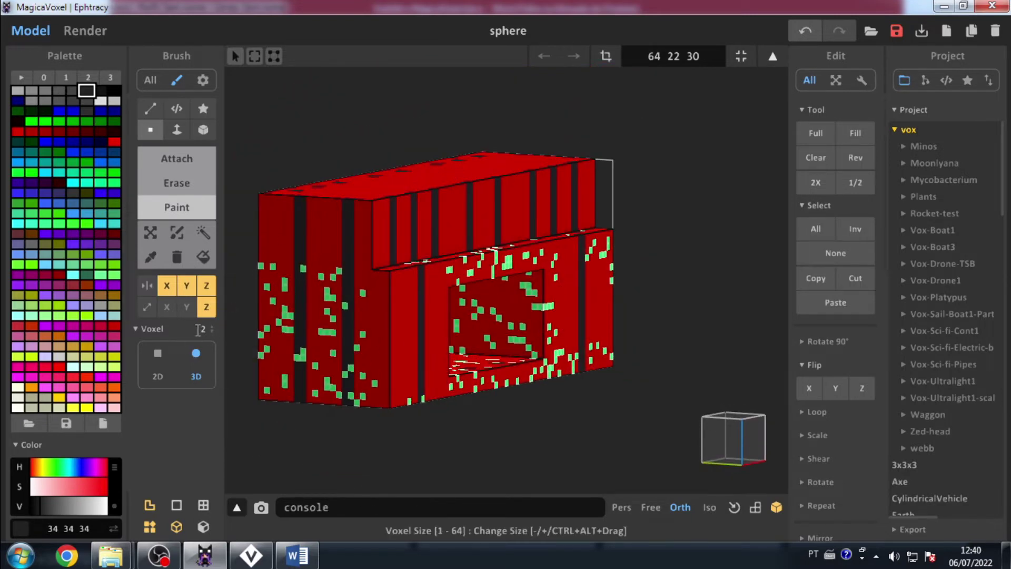
- Reset the brush size to 1, turn mirroring off, and glance at the Word notes
{"action": "type", "text": "1"}
{"action": "key", "text": "Return"}
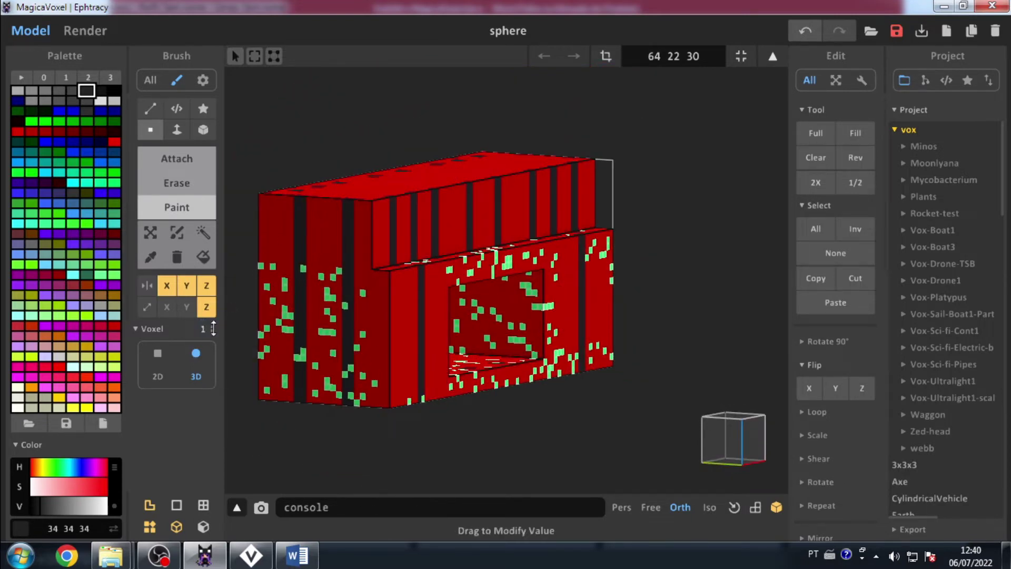
{"action": "left_click", "coordinate": [167, 289]}
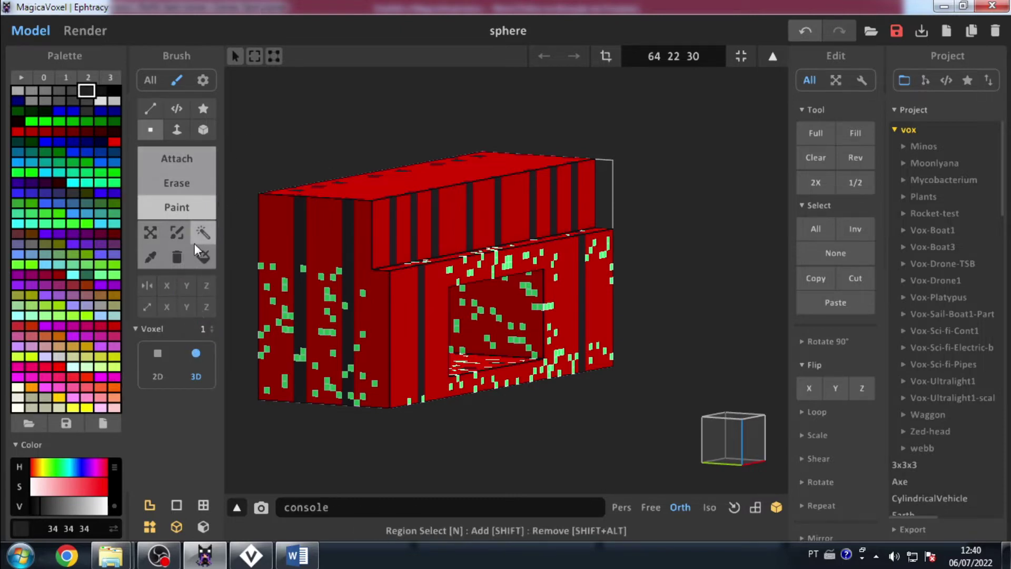
{"action": "key", "text": "alt+Tab"}
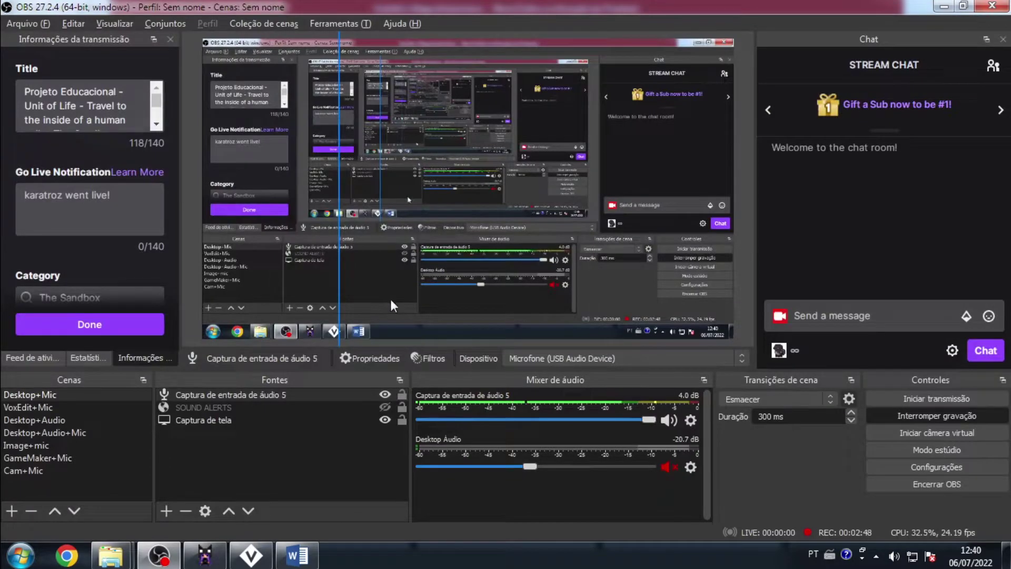
{"action": "key", "text": "alt+Tab"}
{"action": "key", "text": "alt+Tab"}
{"action": "key", "text": "Tab"}
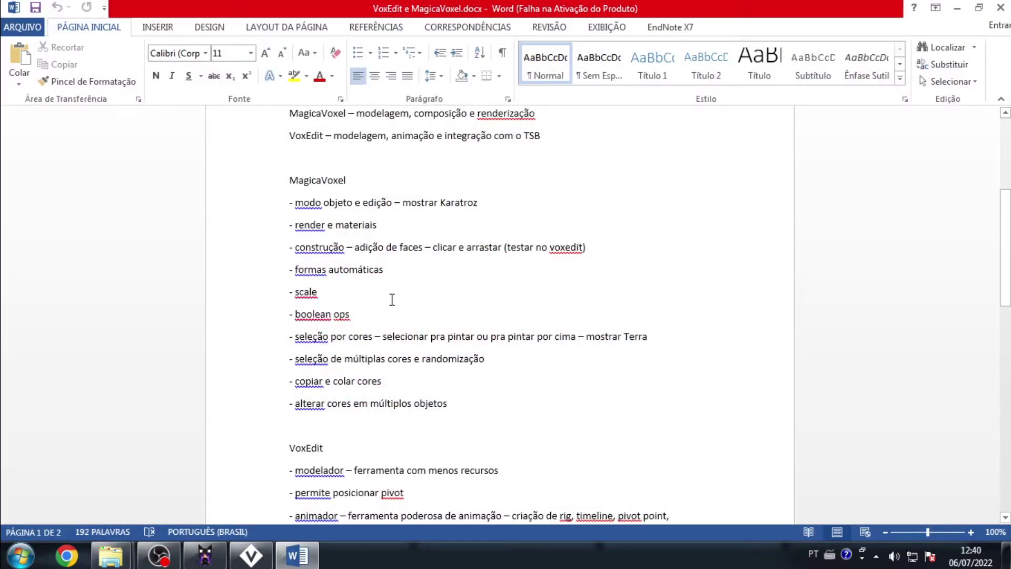
{"action": "key", "text": "alt+Tab"}
- Shift the model in object view, then return to voxel editing
{"action": "scroll", "coordinate": [589, 191], "scroll_direction": "down", "scroll_amount": 2}
{"action": "right_click_drag", "start_coordinate": [589, 191], "coordinate": [563, 226]}
{"action": "scroll", "coordinate": [562, 220], "scroll_direction": "down", "scroll_amount": 3}
{"action": "key", "text": "Tab"}
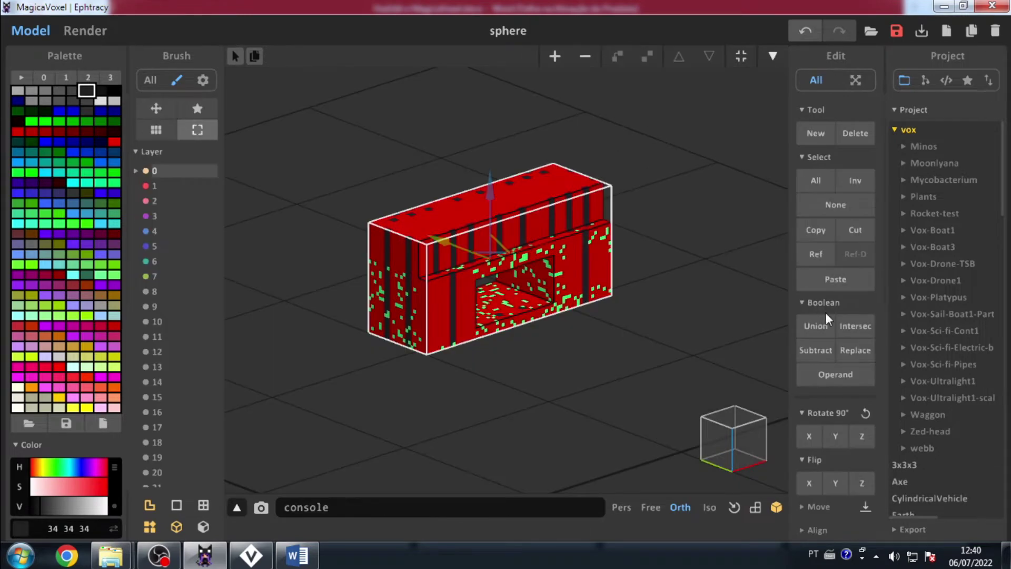
{"action": "middle_click_drag", "start_coordinate": [670, 281], "coordinate": [647, 297]}
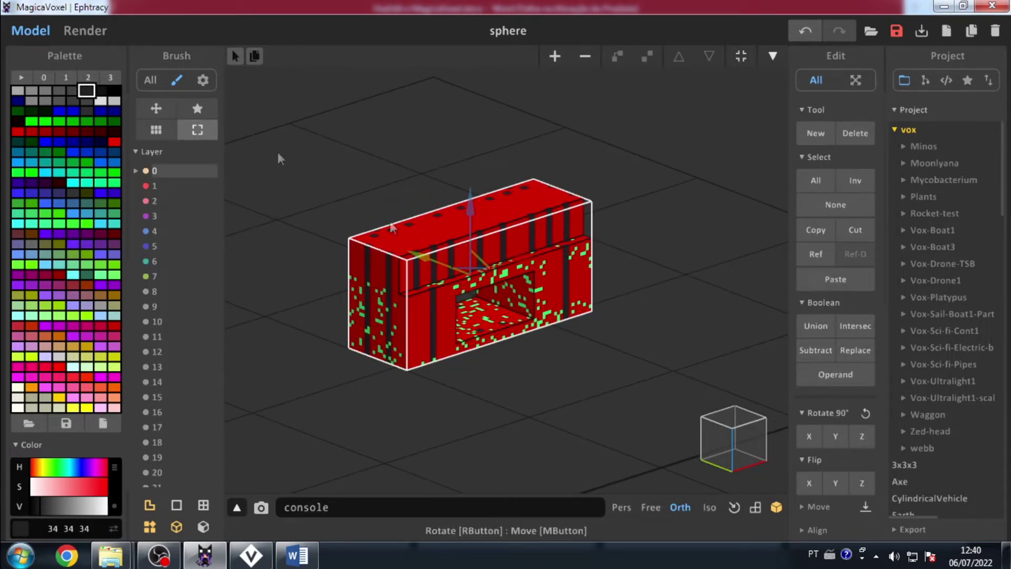
{"action": "key", "text": "Tab"}
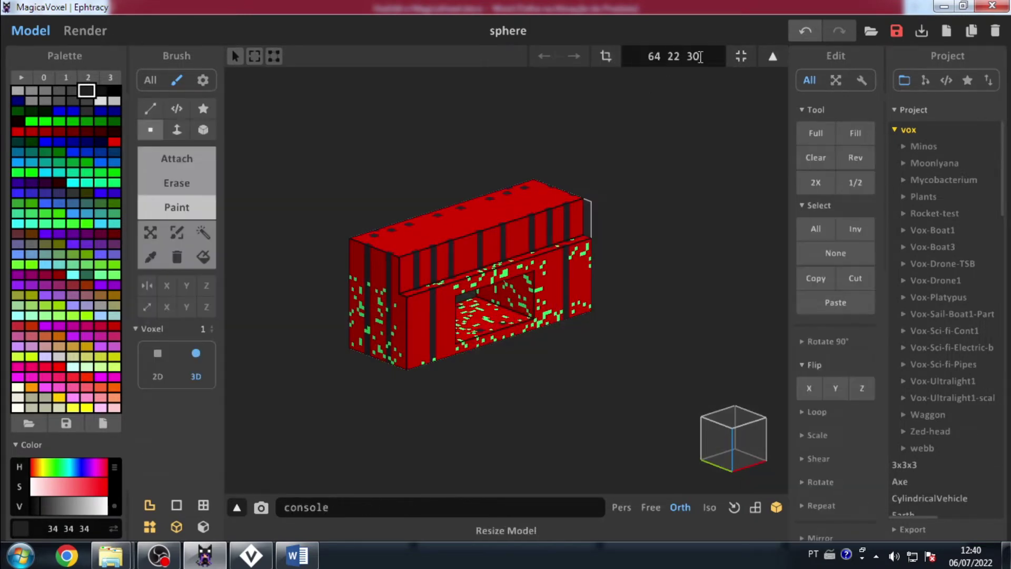
- Change the model size from 64 22 30 to 256 on every axis
{"action": "left_click_drag", "start_coordinate": [705, 55], "coordinate": [581, 53]}
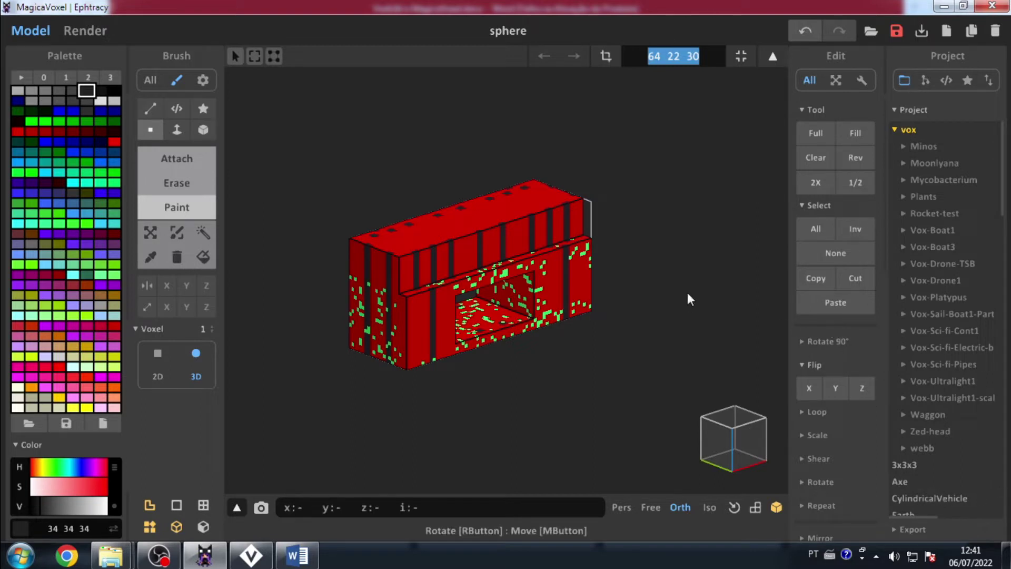
{"action": "type", "text": "1256"}
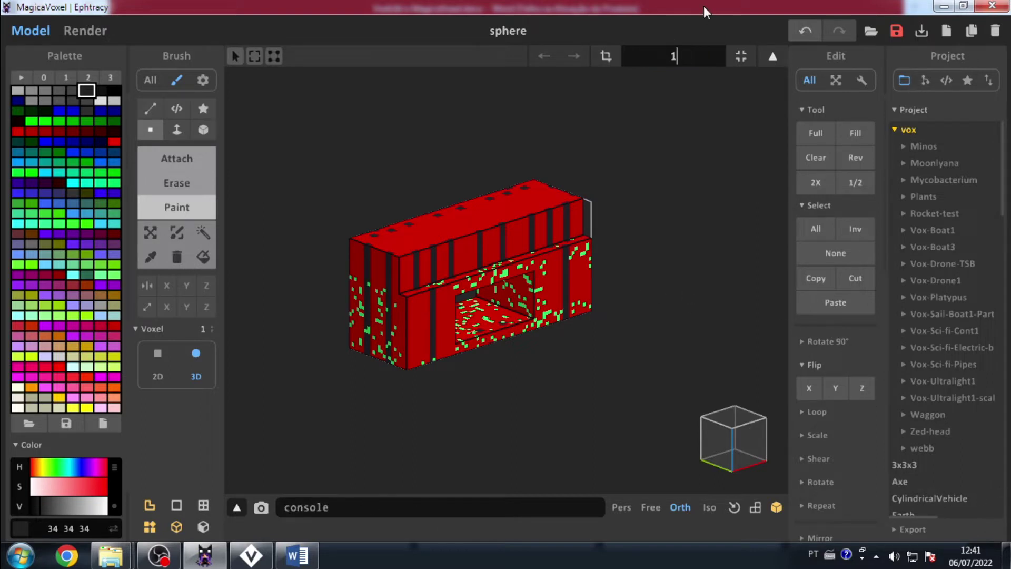
{"action": "key", "text": "Return"}
{"action": "scroll", "coordinate": [615, 185], "scroll_direction": "down", "scroll_amount": 3}
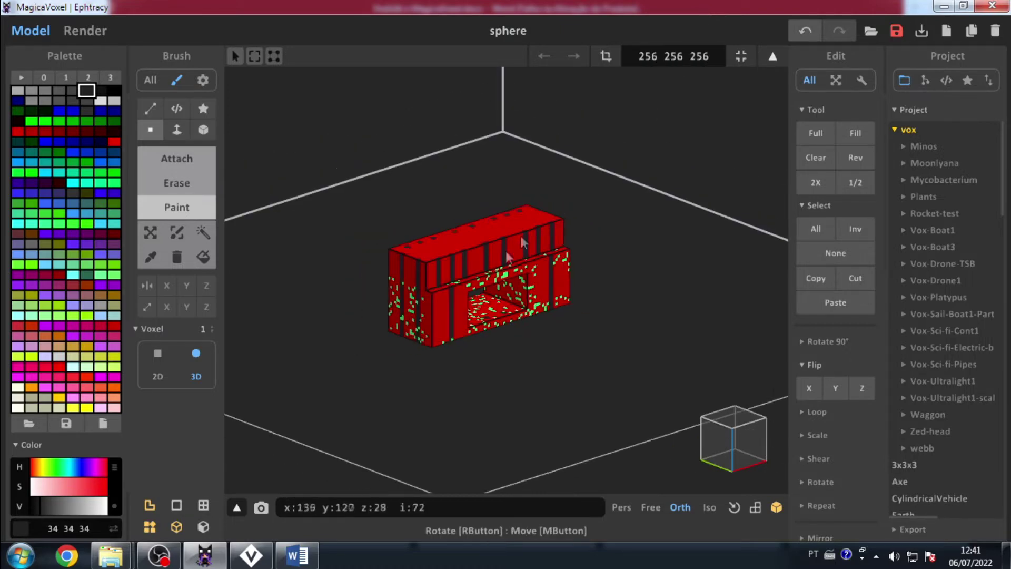
{"action": "scroll", "coordinate": [505, 250], "scroll_direction": "up", "scroll_amount": 3}
- Choose the Pattern brush with Rect selection and marquee the entire model
{"action": "left_click", "coordinate": [202, 109]}
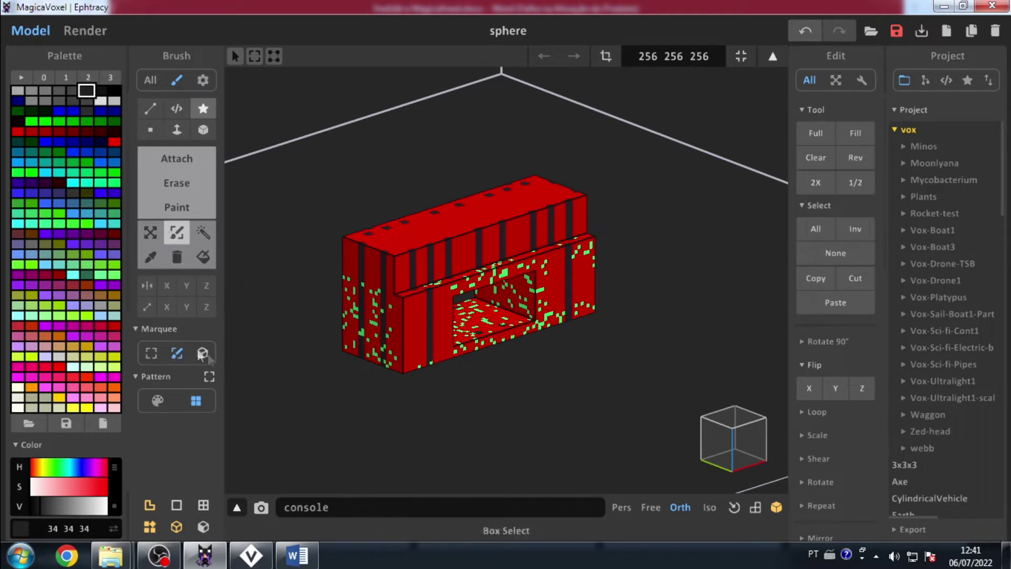
{"action": "left_click", "coordinate": [153, 353]}
{"action": "left_click_drag", "start_coordinate": [278, 147], "coordinate": [653, 408]}
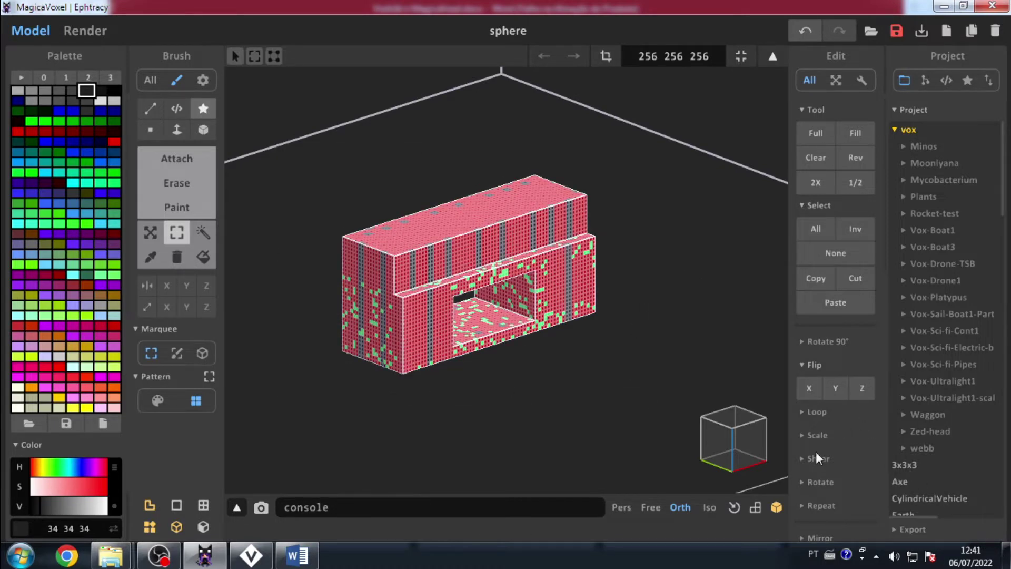
- Scale the selected model by 2, then by a further 1.5
{"action": "left_click", "coordinate": [818, 434]}
{"action": "left_click", "coordinate": [857, 464]}
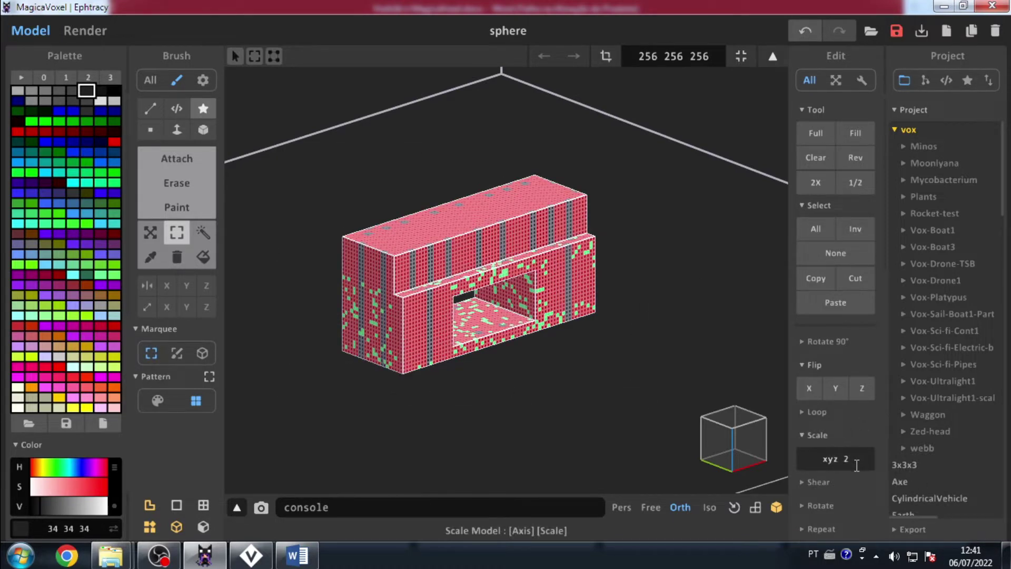
{"action": "key", "text": "Return"}
{"action": "scroll", "coordinate": [749, 339], "scroll_direction": "down", "scroll_amount": 3}
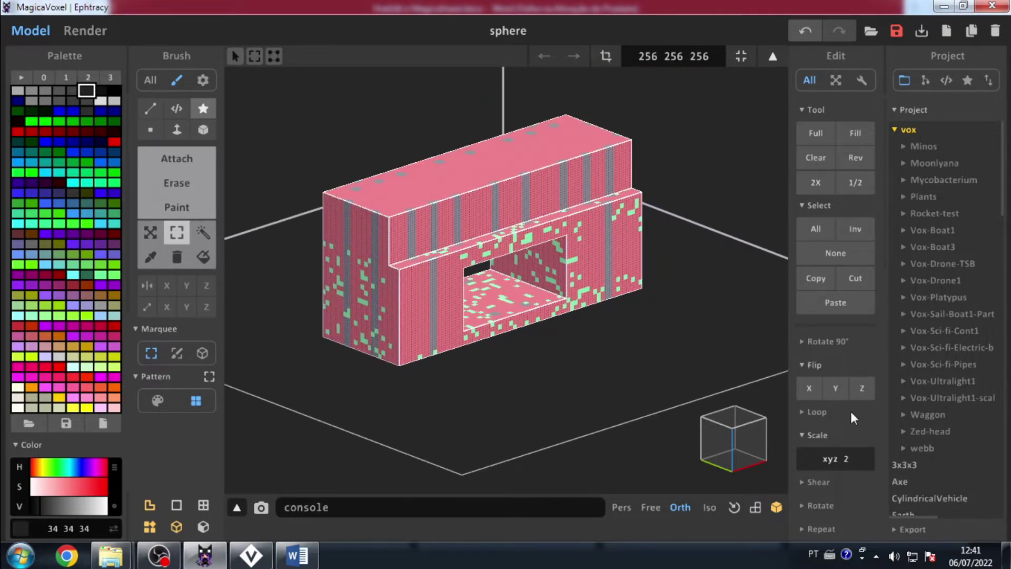
{"action": "key", "text": "BackSpace"}
{"action": "type", "text": "15"}
{"action": "key", "text": "Left"}
{"action": "type", "text": "."}
{"action": "key", "text": "Return"}
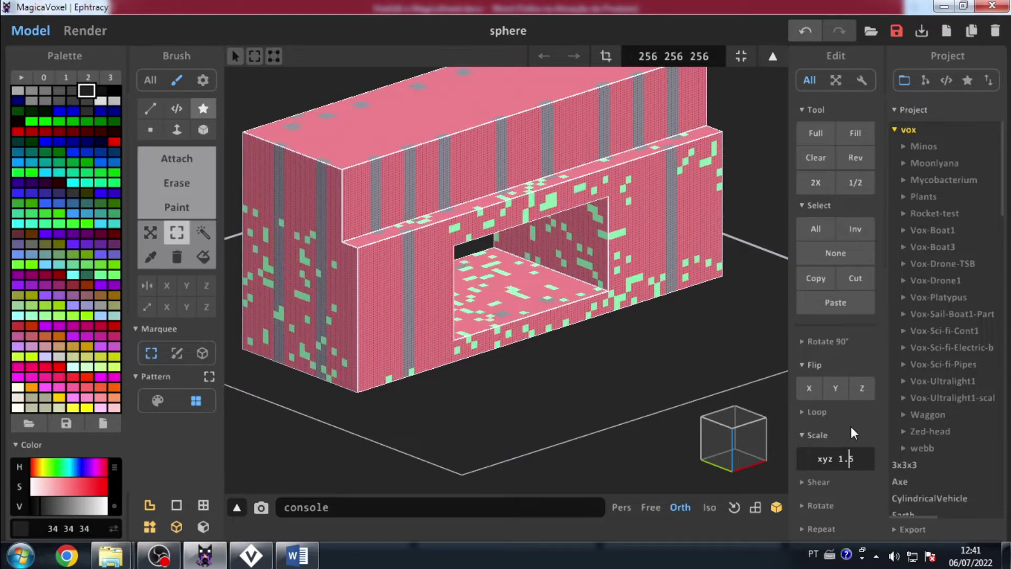
- Orbit and zoom around the enlarged model to inspect its sides, top and front
{"action": "right_click_drag", "start_coordinate": [529, 295], "coordinate": [484, 284]}
{"action": "scroll", "coordinate": [566, 296], "scroll_direction": "up", "scroll_amount": 4}
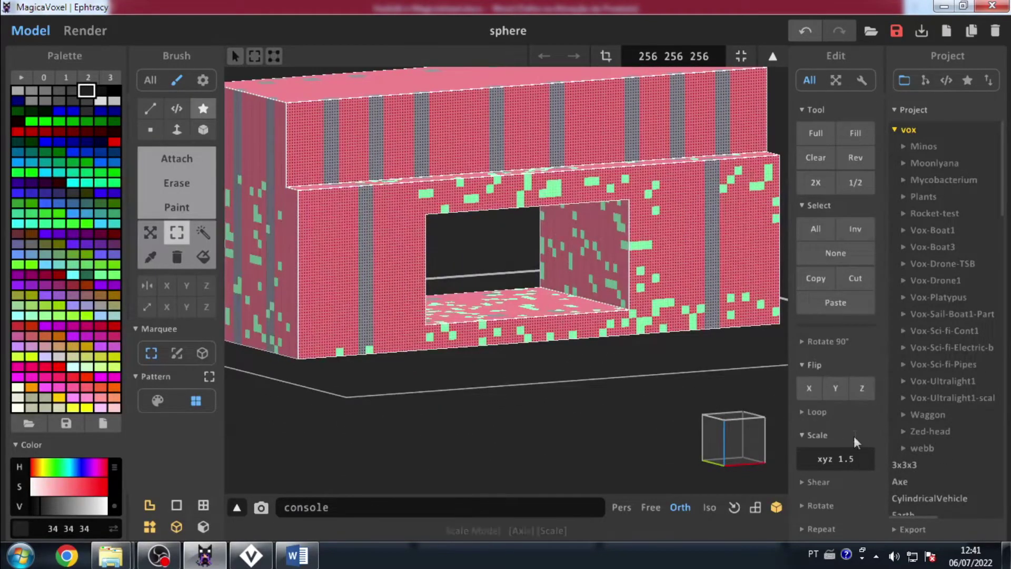
{"action": "scroll", "coordinate": [856, 474], "scroll_direction": "down", "scroll_amount": 2}
{"action": "scroll", "coordinate": [576, 331], "scroll_direction": "up", "scroll_amount": 2}
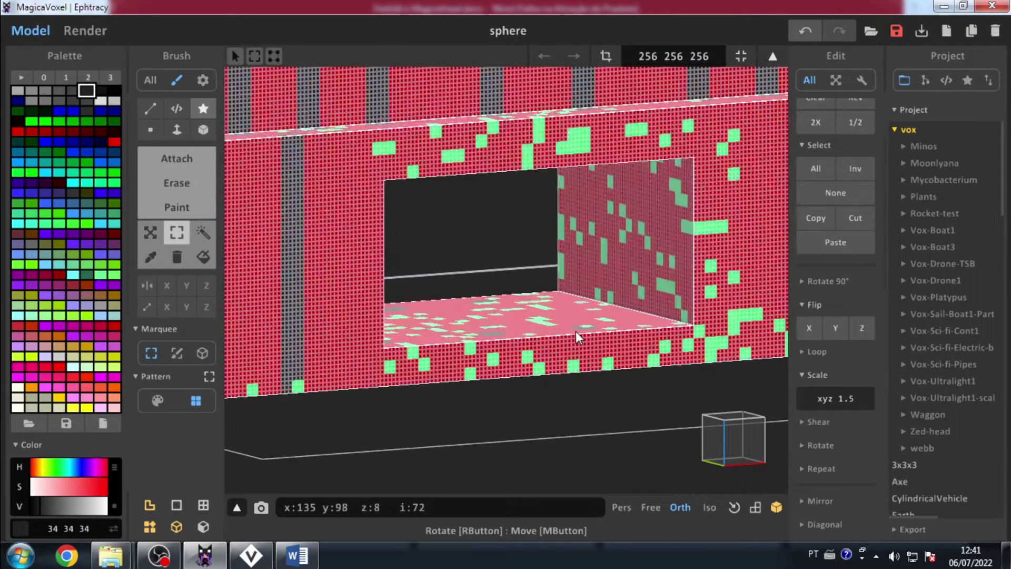
{"action": "scroll", "coordinate": [576, 332], "scroll_direction": "down", "scroll_amount": 3}
{"action": "mouse_move", "coordinate": [530, 268]}
{"action": "right_mouse_down"}
{"action": "mouse_move", "coordinate": [557, 281]}
{"action": "mouse_move", "coordinate": [543, 278]}
{"action": "right_mouse_up"}
{"action": "scroll", "coordinate": [543, 278], "scroll_direction": "down", "scroll_amount": 2}
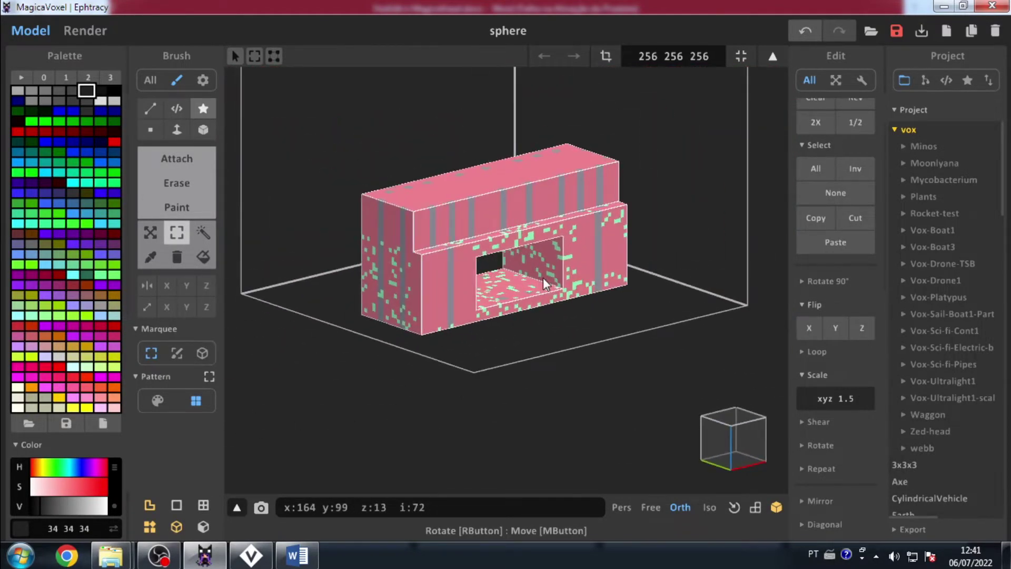
{"action": "scroll", "coordinate": [371, 241], "scroll_direction": "up", "scroll_amount": 4}
{"action": "right_click_drag", "start_coordinate": [370, 241], "coordinate": [428, 244]}
{"action": "scroll", "coordinate": [772, 279], "scroll_direction": "up", "scroll_amount": 3}
{"action": "scroll", "coordinate": [772, 277], "scroll_direction": "down", "scroll_amount": 4}
{"action": "right_click_drag", "start_coordinate": [772, 277], "coordinate": [680, 364]}
- Clear the selection and switch to Render mode, framing the model in the preview
{"action": "left_click", "coordinate": [711, 333]}
{"action": "left_click", "coordinate": [85, 31]}
{"action": "right_click_drag", "start_coordinate": [347, 186], "coordinate": [501, 257]}
{"action": "scroll", "coordinate": [414, 221], "scroll_direction": "down", "scroll_amount": 3}
{"action": "scroll", "coordinate": [450, 229], "scroll_direction": "up", "scroll_amount": 3}
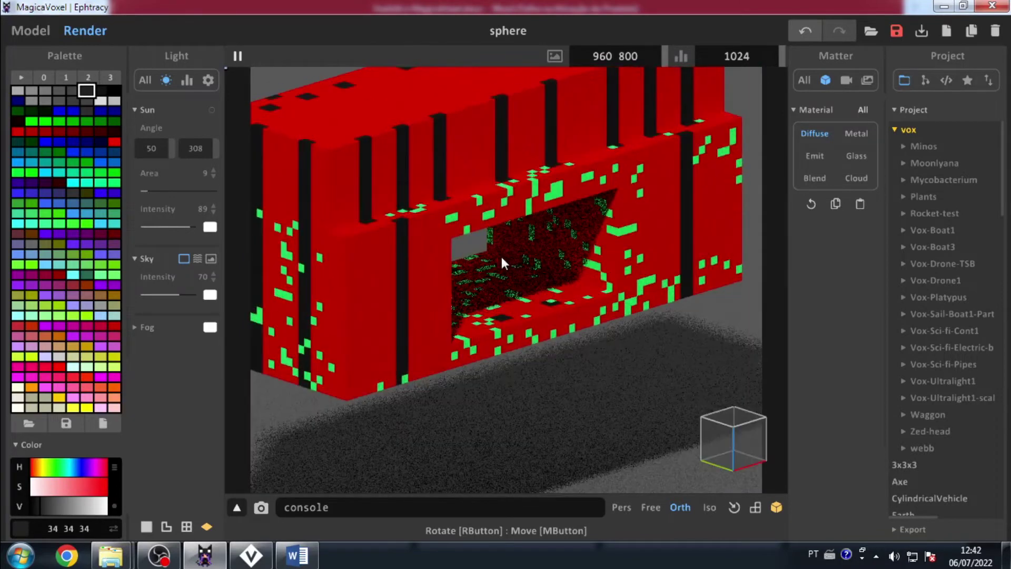
{"action": "scroll", "coordinate": [501, 257], "scroll_direction": "down", "scroll_amount": 3}
{"action": "middle_click_drag", "start_coordinate": [525, 247], "coordinate": [526, 258]}
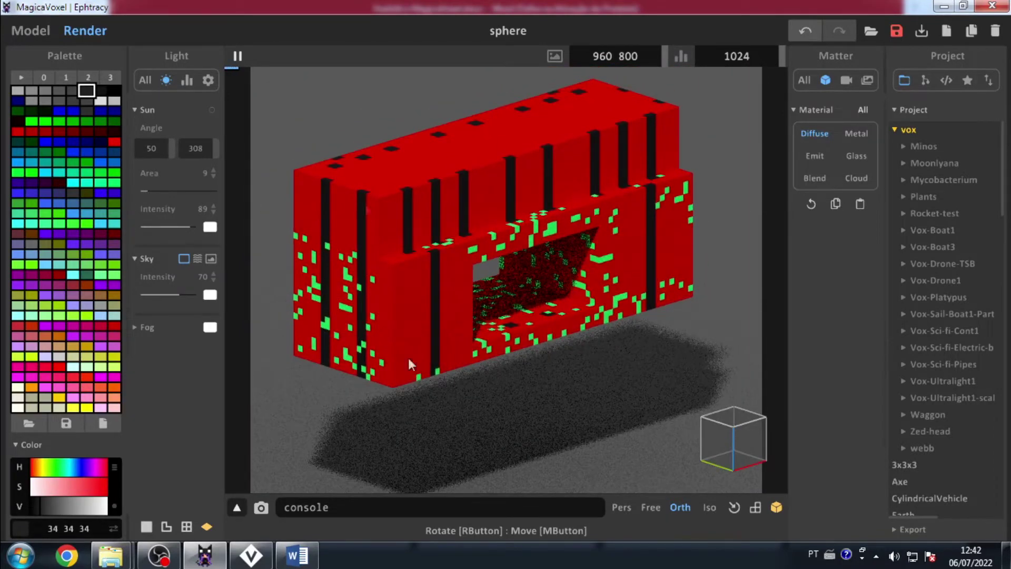
- Make the material Metal, trying roughness 42 then 31 and specular 1.46
{"action": "left_click", "coordinate": [856, 134]}
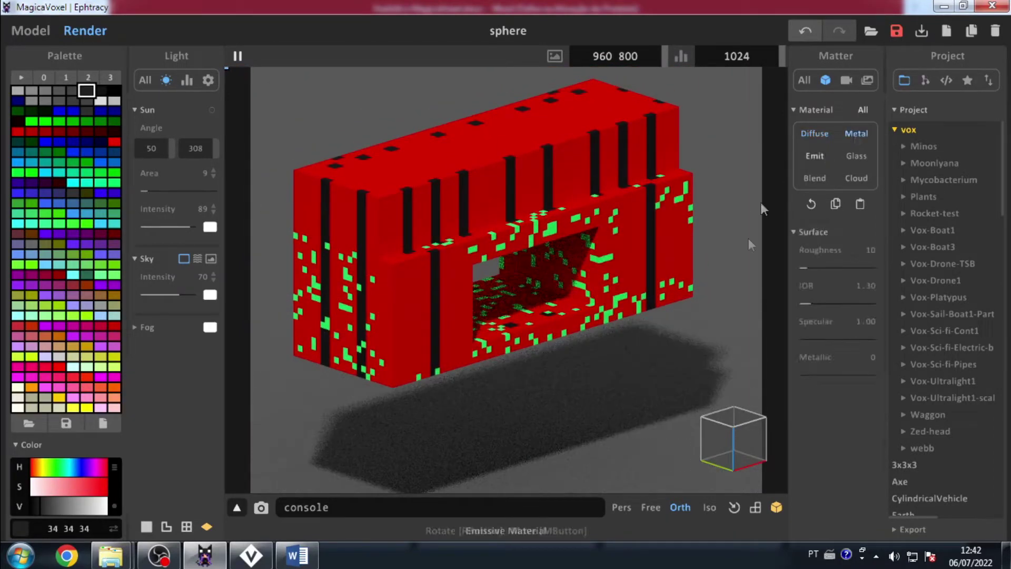
{"action": "left_click", "coordinate": [832, 267]}
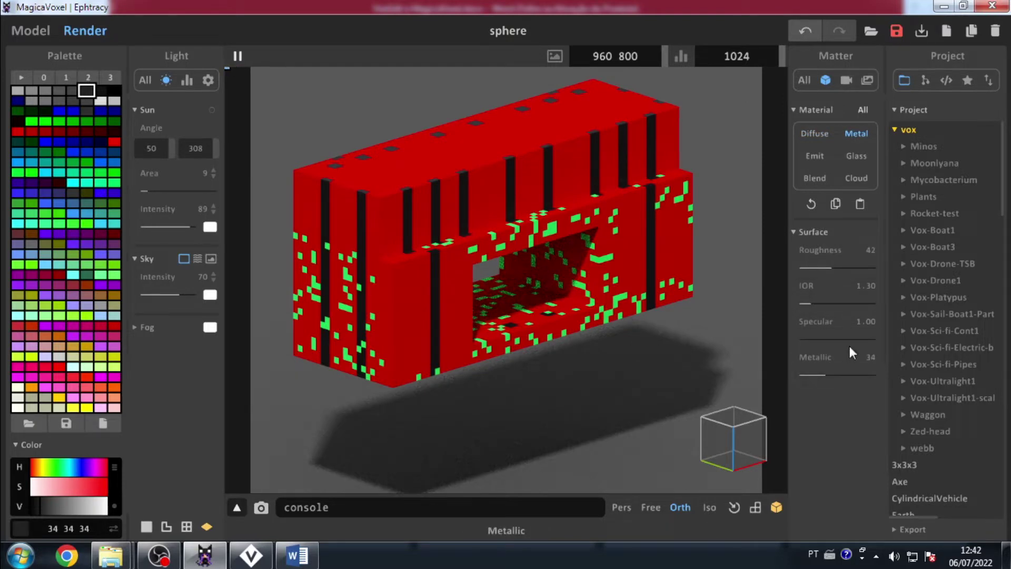
{"action": "left_click", "coordinate": [834, 340]}
{"action": "left_click", "coordinate": [823, 267]}
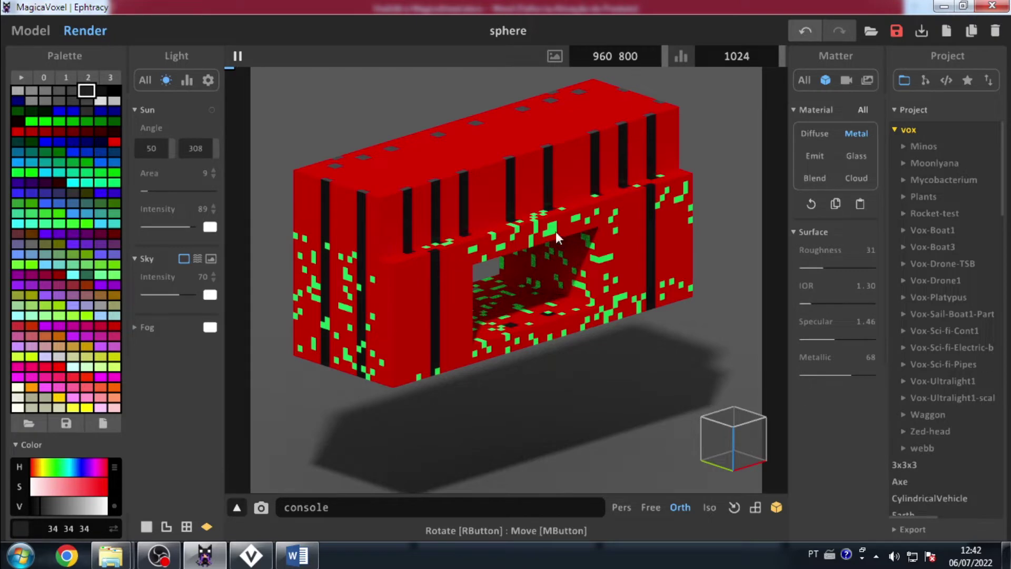
- Pick the model's red and make it metal with Metallic 78, then sample the green
{"action": "left_click", "coordinate": [428, 170]}
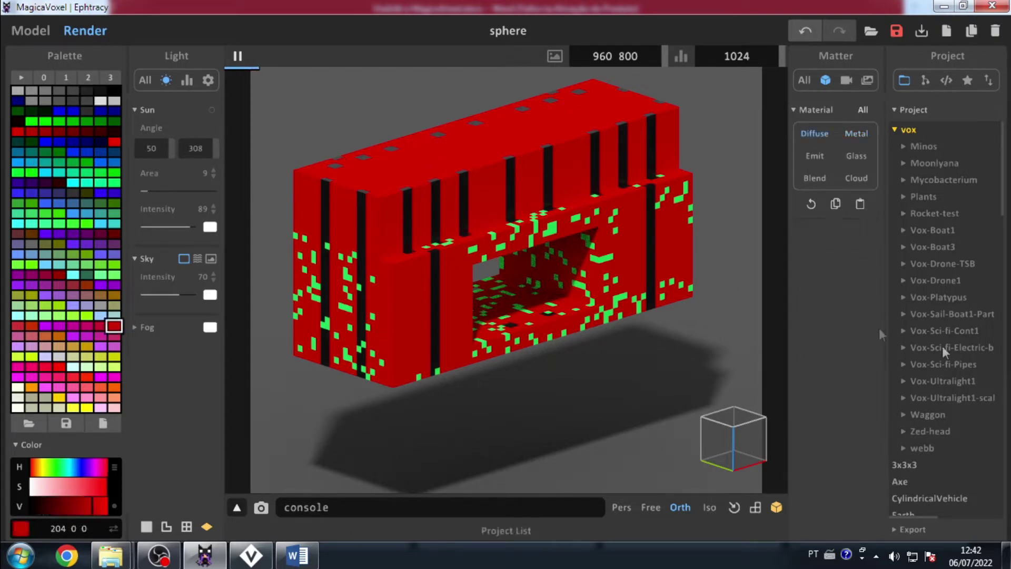
{"action": "left_click", "coordinate": [853, 133]}
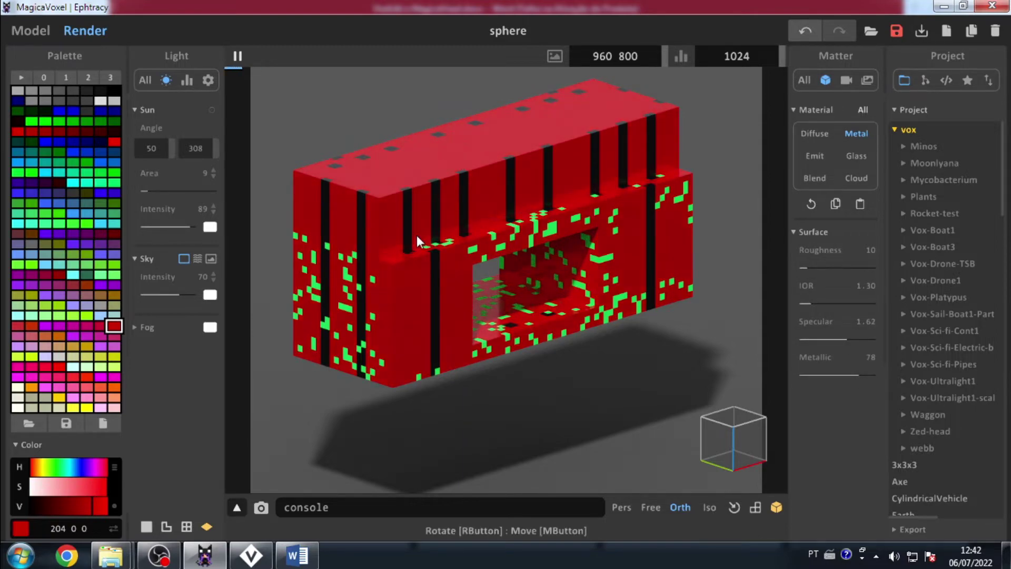
{"action": "scroll", "coordinate": [416, 235], "scroll_direction": "up", "scroll_amount": 8}
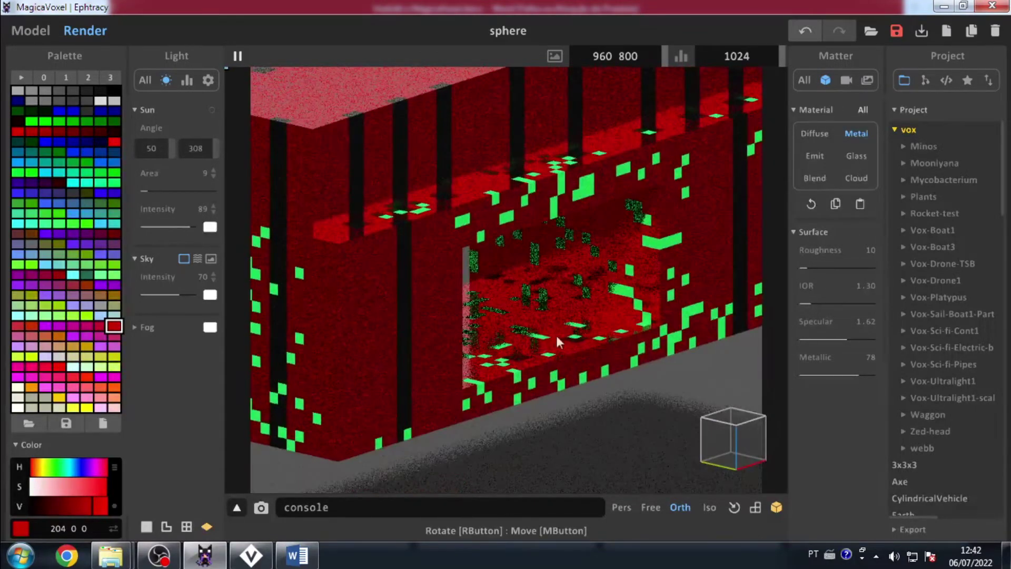
{"action": "right_click_drag", "start_coordinate": [539, 326], "coordinate": [631, 239]}
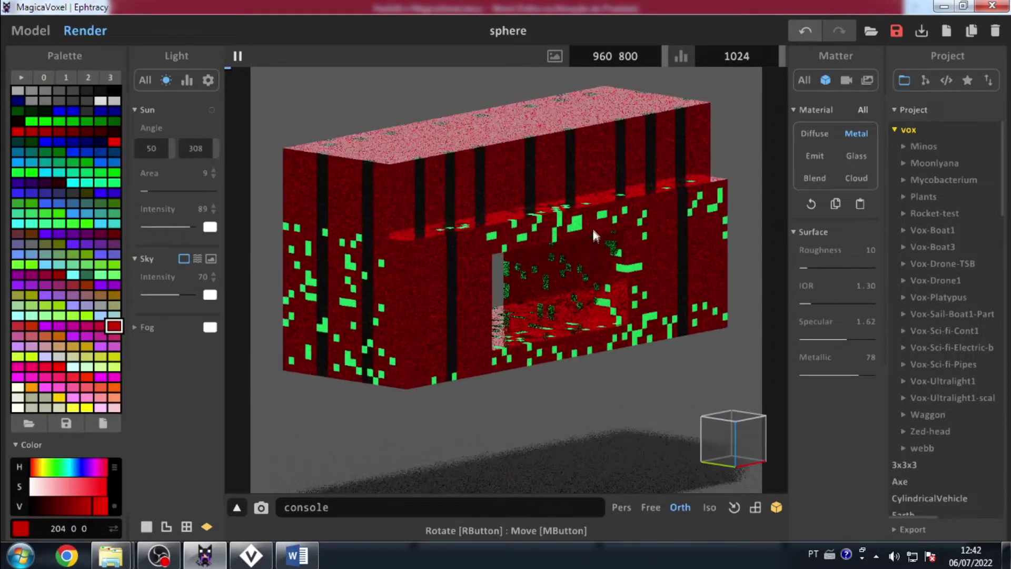
{"action": "left_click", "coordinate": [576, 220]}
- Make the green material Emit at Emission 100, leaving Power on its lowest level
{"action": "left_click", "coordinate": [814, 157]}
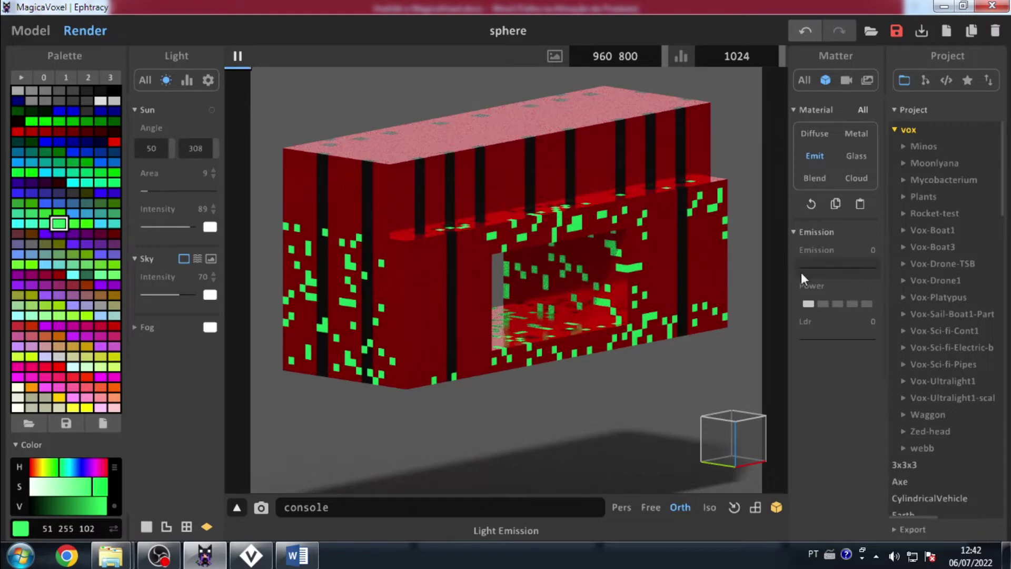
{"action": "left_click_drag", "start_coordinate": [805, 270], "coordinate": [915, 270]}
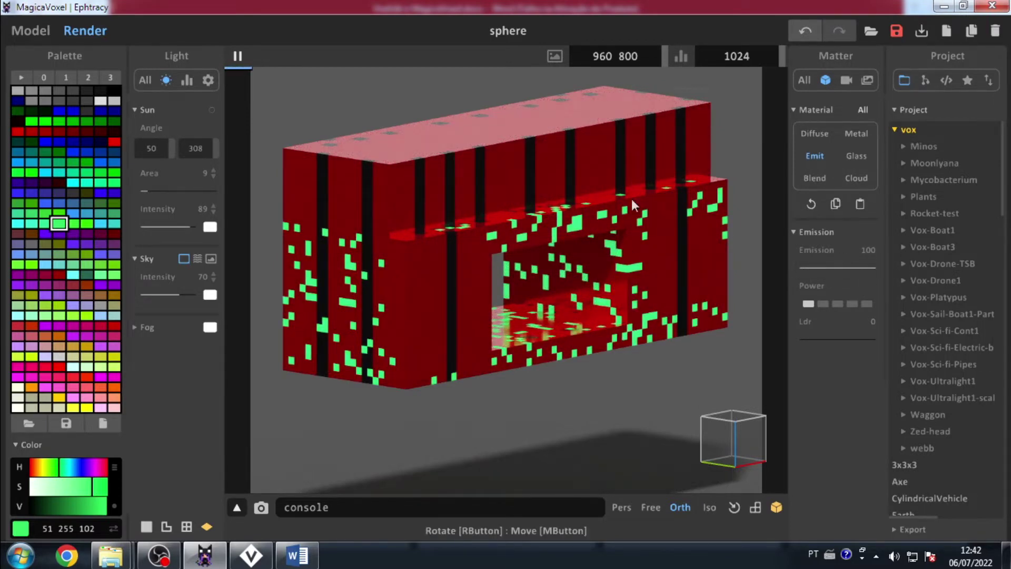
{"action": "right_click_drag", "start_coordinate": [586, 260], "coordinate": [617, 179]}
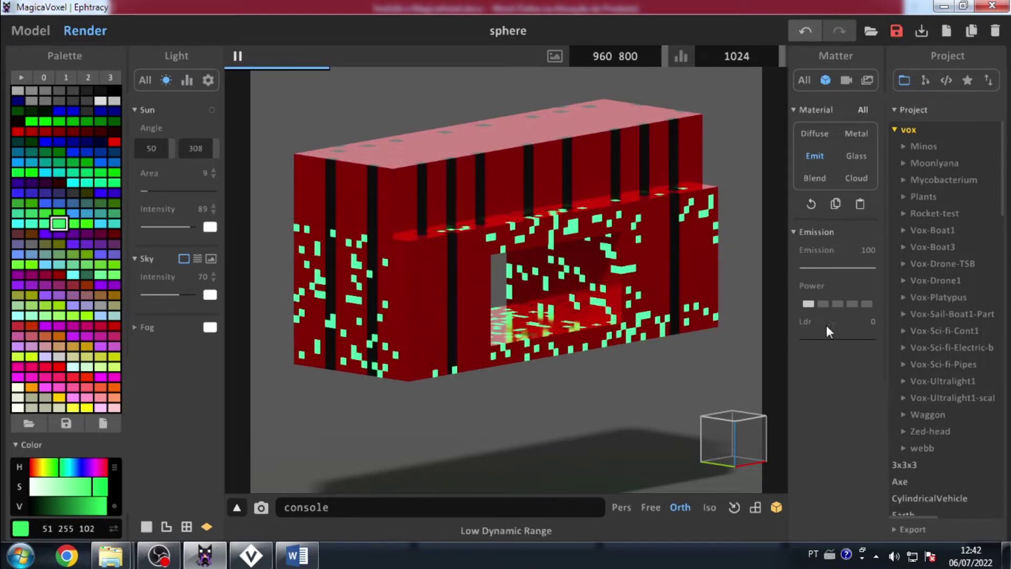
{"action": "left_click", "coordinate": [823, 304]}
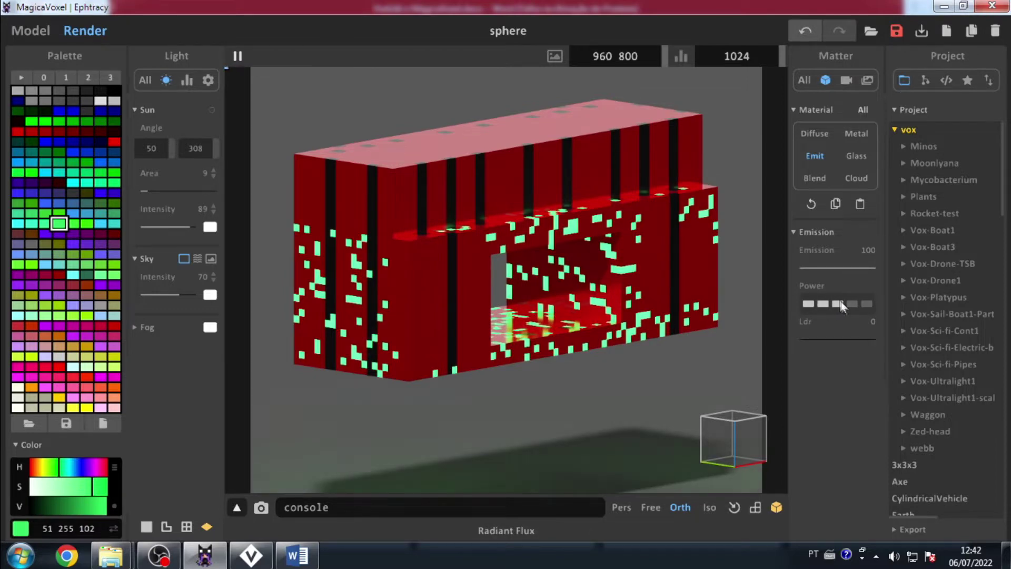
{"action": "left_click", "coordinate": [864, 304]}
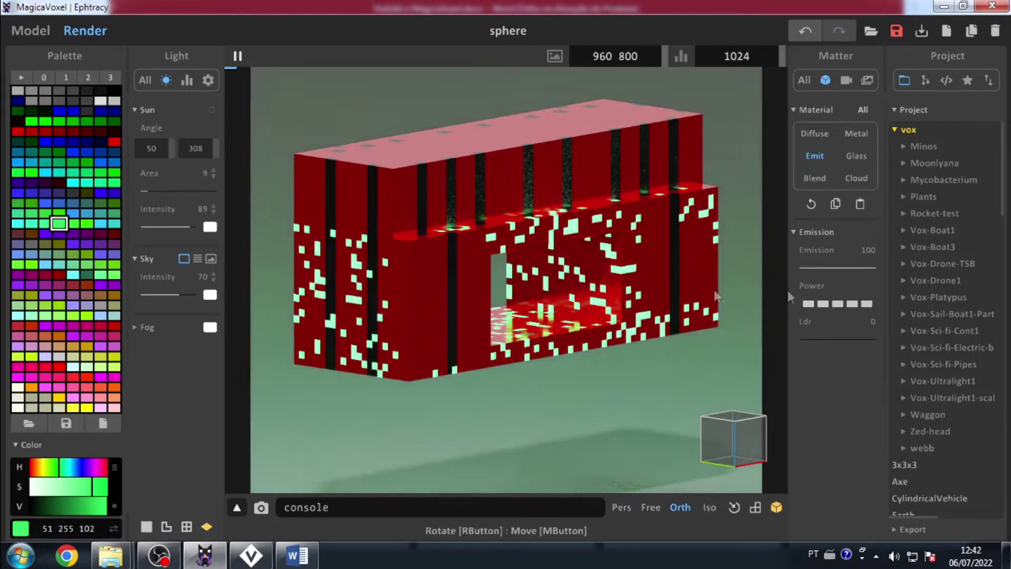
{"action": "left_click", "coordinate": [809, 303]}
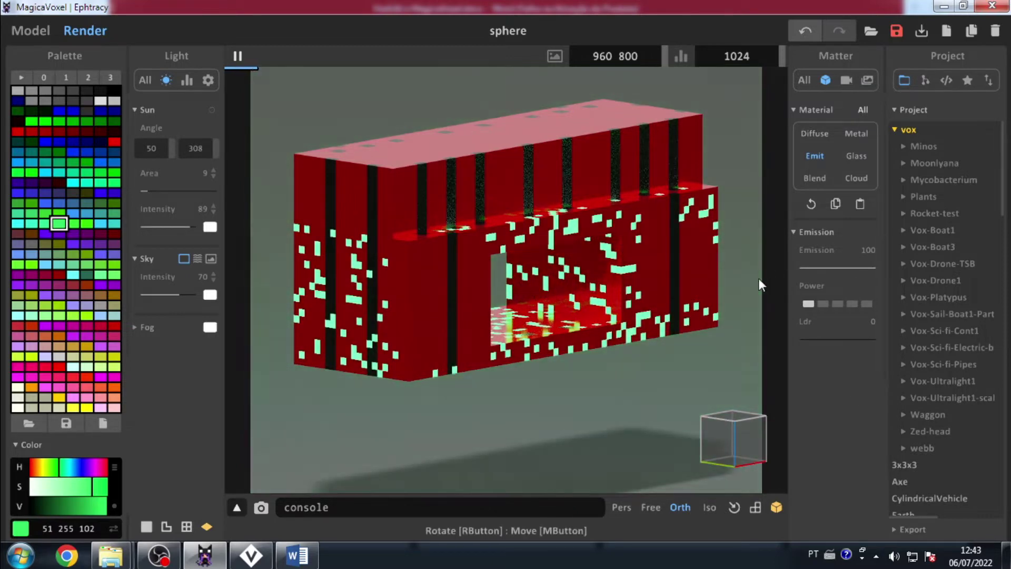
- Make green Glass at transparency 69 and red Glass at transparency 76, then view sampling settings
{"action": "left_click", "coordinate": [854, 152]}
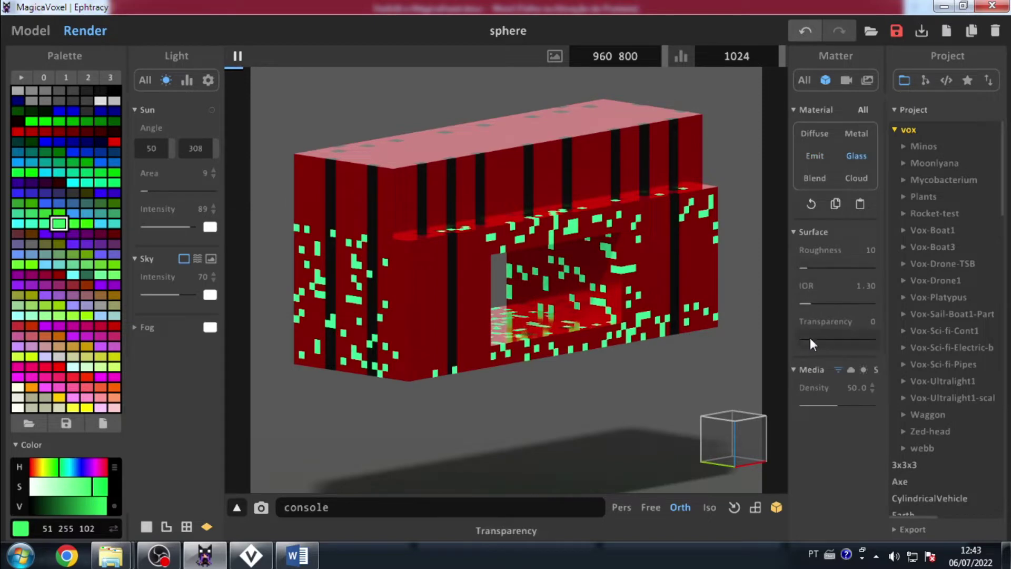
{"action": "left_click_drag", "start_coordinate": [810, 338], "coordinate": [853, 342]}
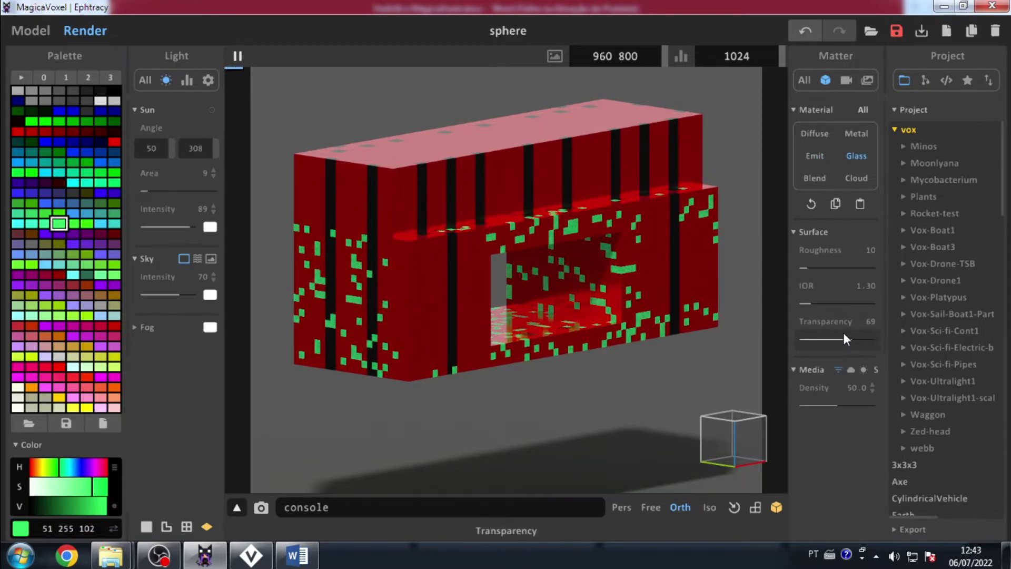
{"action": "left_click", "coordinate": [712, 314]}
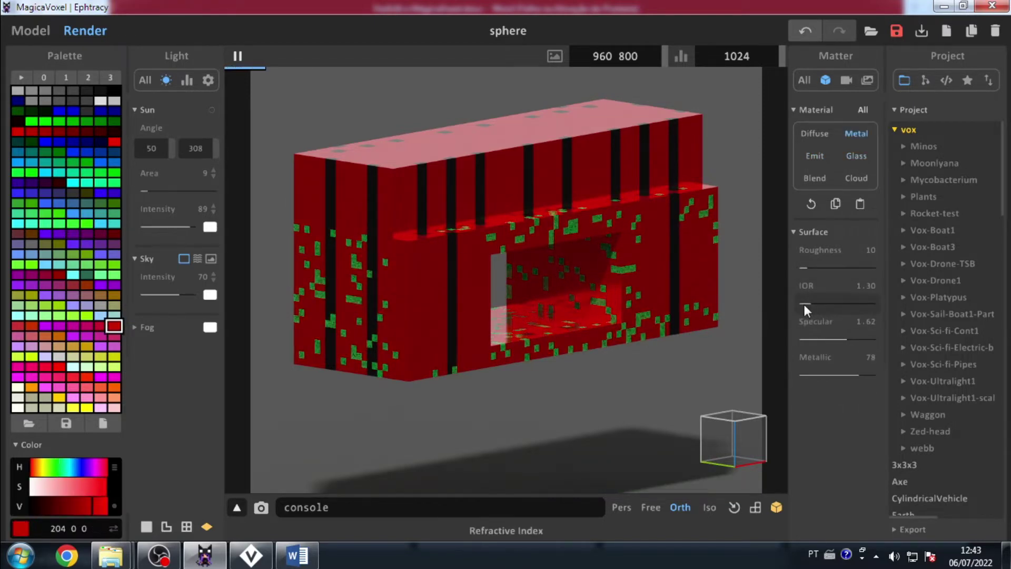
{"action": "left_click", "coordinate": [853, 158]}
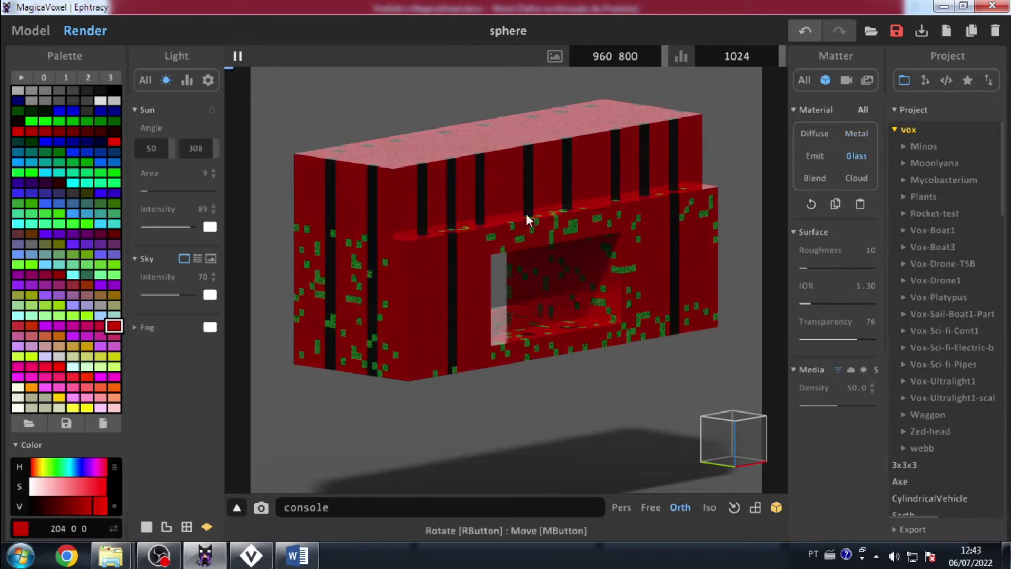
{"action": "right_click_drag", "start_coordinate": [521, 190], "coordinate": [479, 223]}
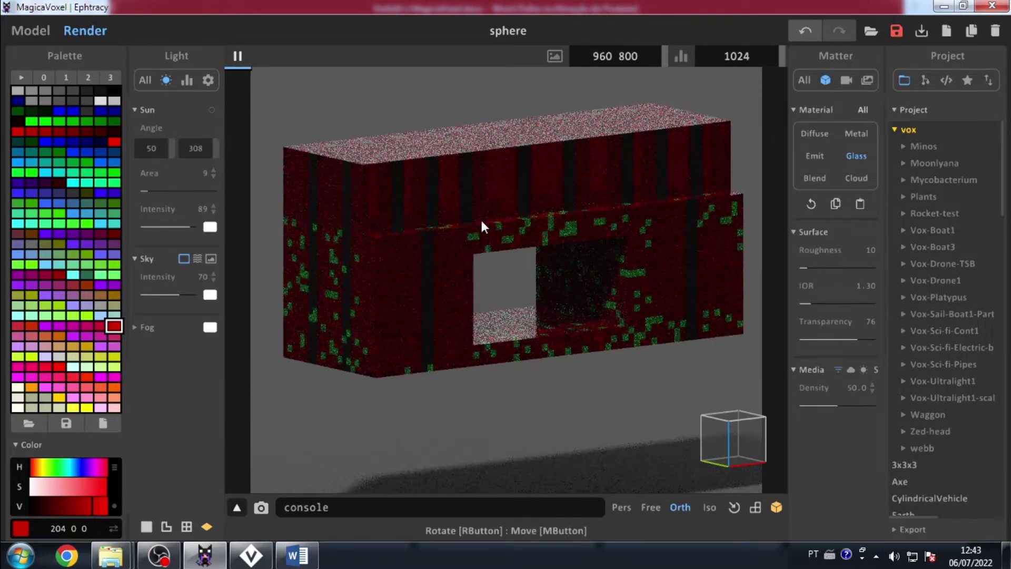
{"action": "scroll", "coordinate": [481, 221], "scroll_direction": "down", "scroll_amount": 2}
{"action": "scroll", "coordinate": [531, 209], "scroll_direction": "up", "scroll_amount": 1}
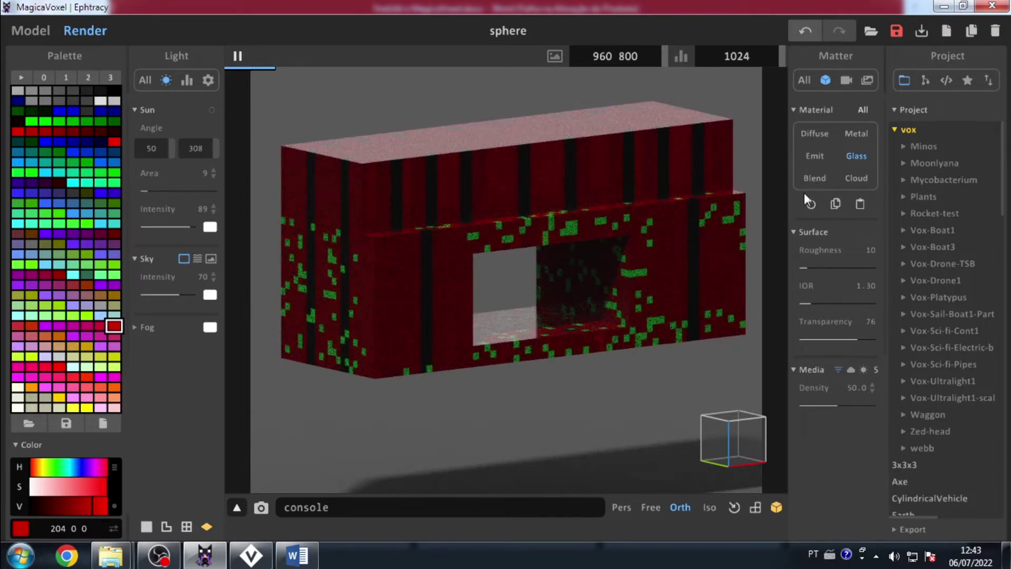
{"action": "left_click", "coordinate": [187, 80]}
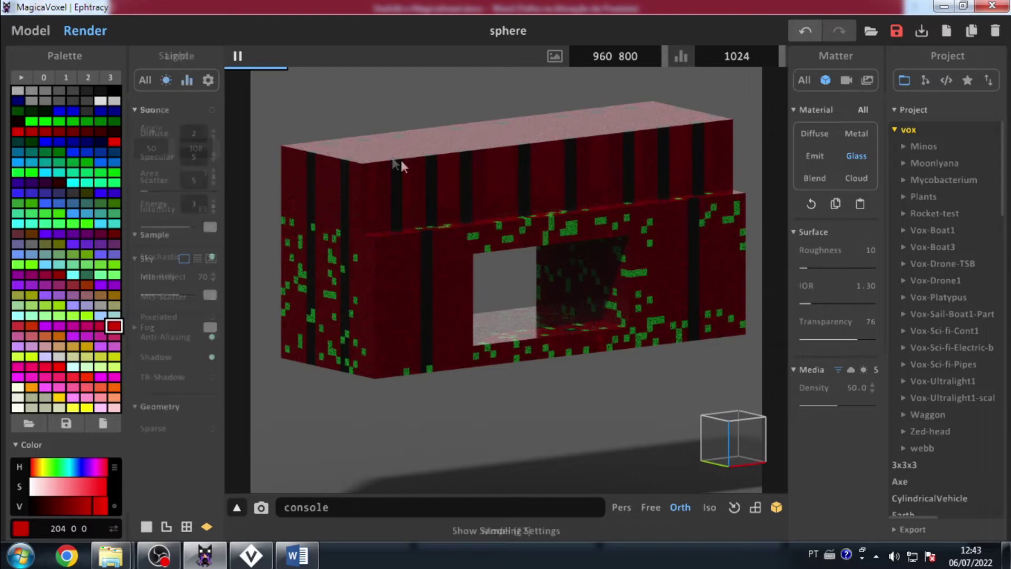
- Zoom out the render and switch back to Model mode
{"action": "scroll", "coordinate": [469, 219], "scroll_direction": "down", "scroll_amount": 2}
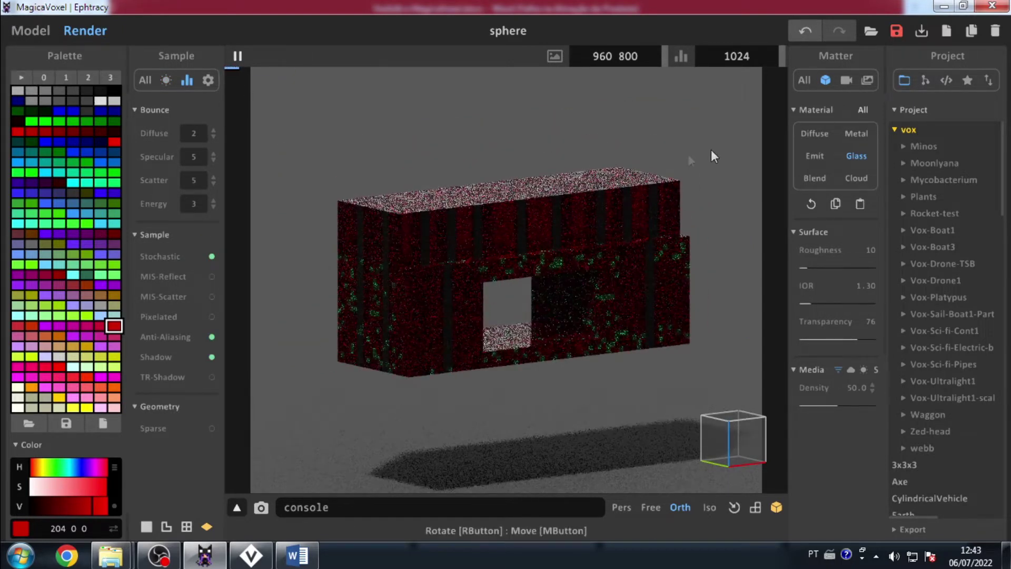
{"action": "left_click", "coordinate": [48, 31]}
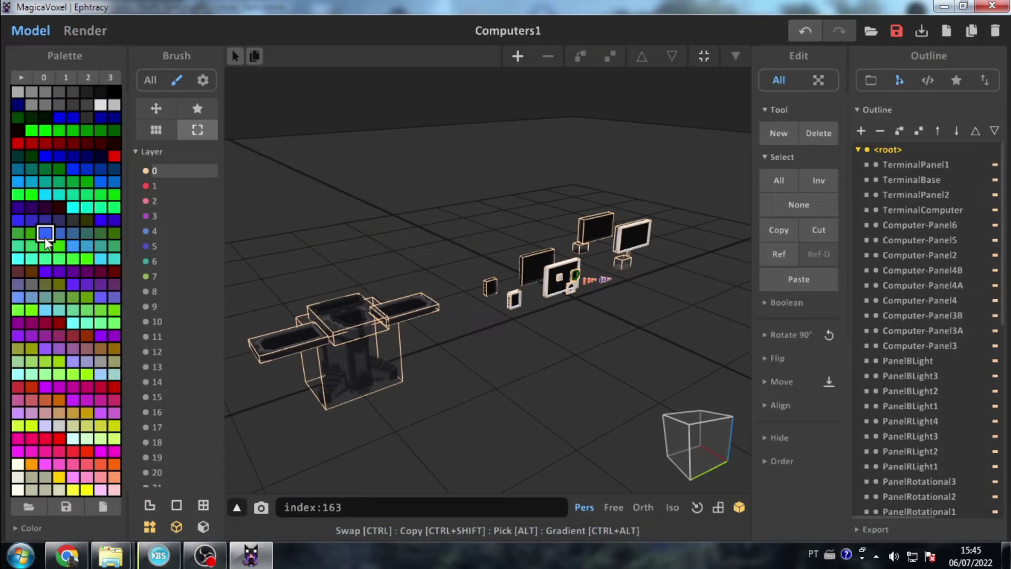
- Copy a palette colour and paste the blue into another palette cell
{"action": "right_click", "coordinate": [44, 236]}
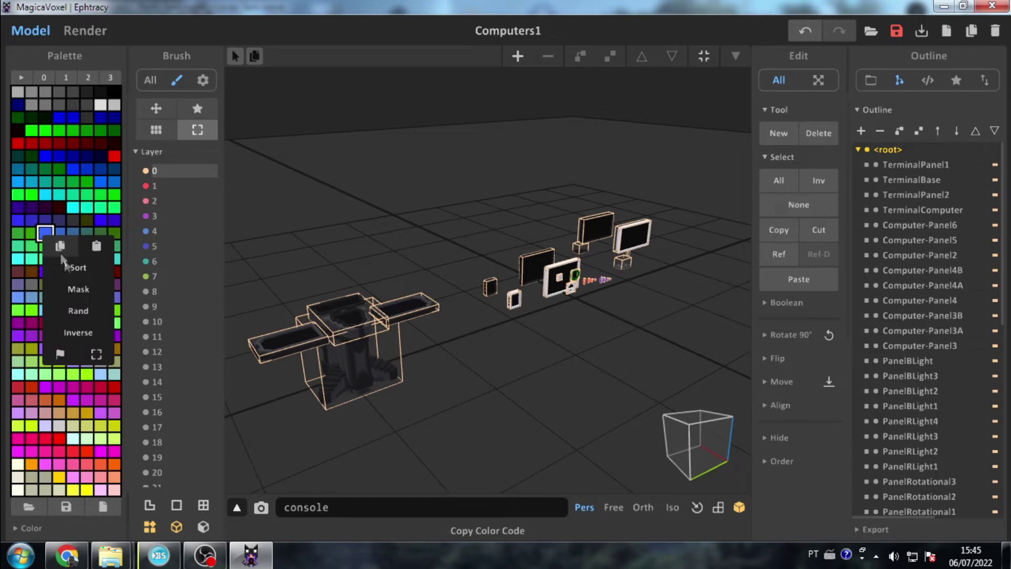
{"action": "left_click", "coordinate": [62, 244]}
{"action": "right_click", "coordinate": [64, 231]}
{"action": "left_click", "coordinate": [43, 257]}
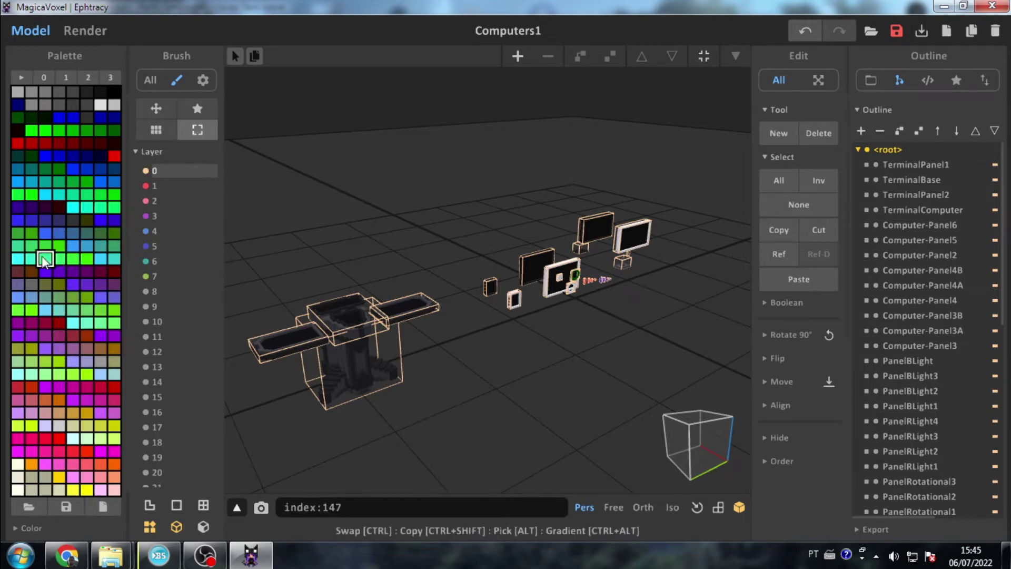
{"action": "right_click", "coordinate": [53, 259]}
{"action": "left_click", "coordinate": [103, 267]}
- Paste the blue into a second palette cell, pick the brown colour, and switch to VoxEdit
{"action": "right_click", "coordinate": [51, 258]}
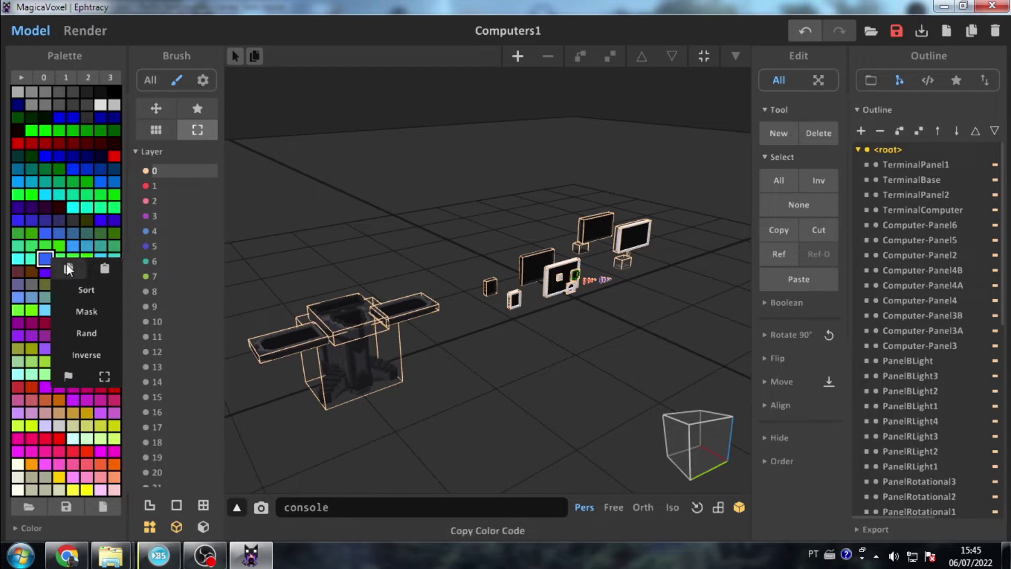
{"action": "left_click", "coordinate": [69, 269]}
{"action": "left_click", "coordinate": [72, 322]}
{"action": "right_click", "coordinate": [72, 323]}
{"action": "left_click", "coordinate": [123, 331]}
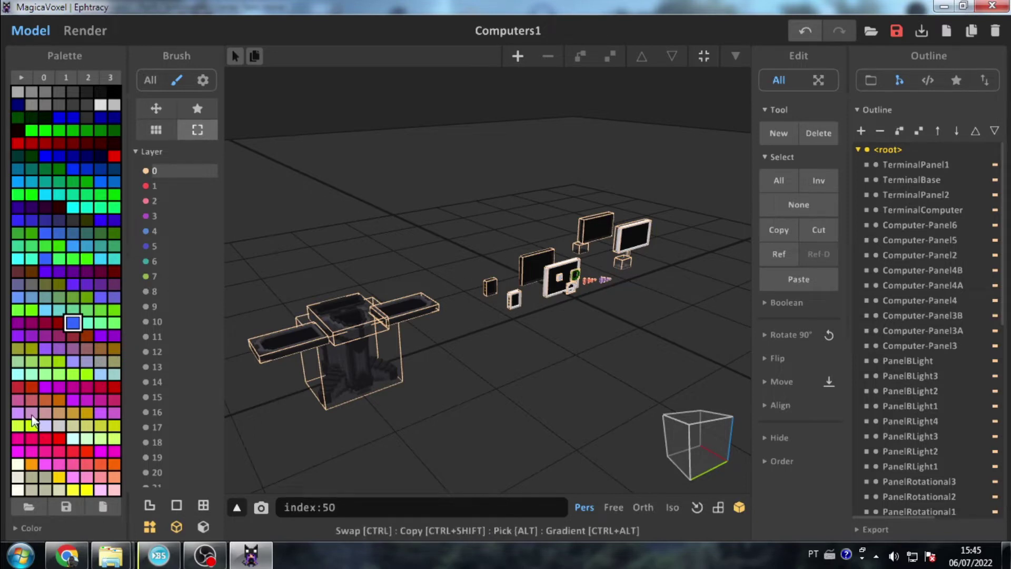
{"action": "left_click", "coordinate": [46, 400]}
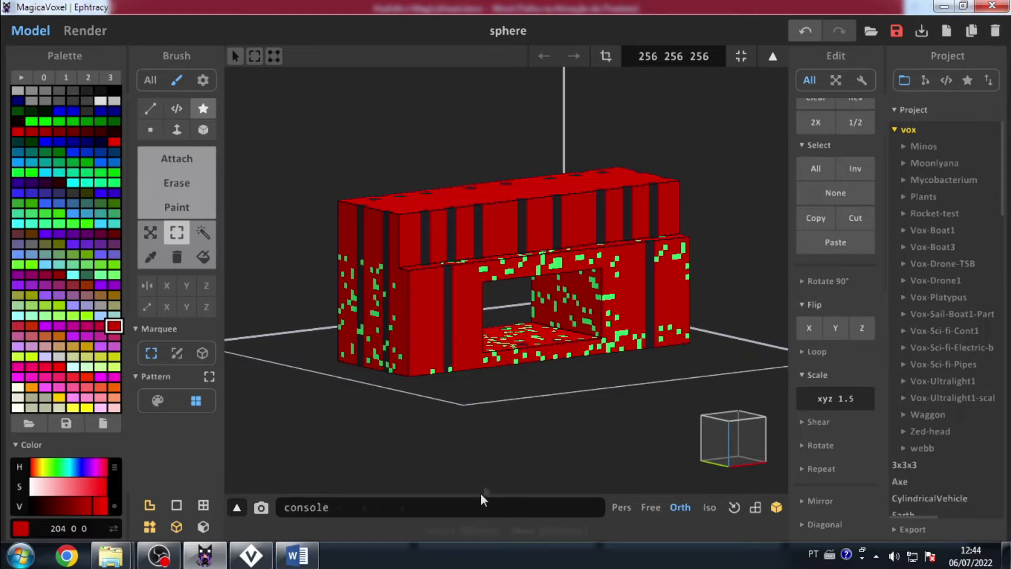
{"action": "left_click", "coordinate": [250, 557]}
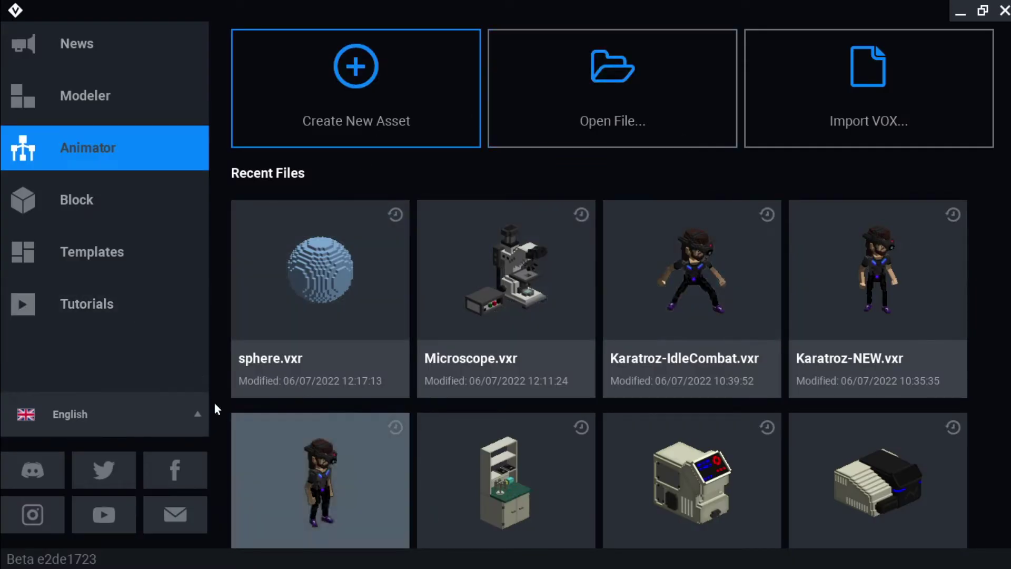
- Create a new asset from the Medium Human template, saved as TESTE on the Desktop
{"action": "left_click", "coordinate": [122, 251]}
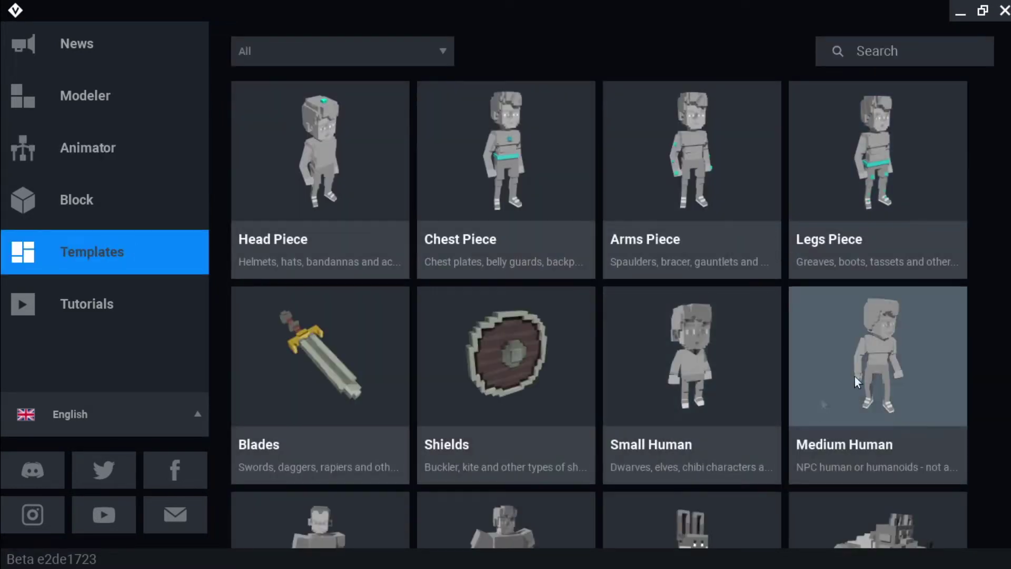
{"action": "left_click", "coordinate": [883, 338]}
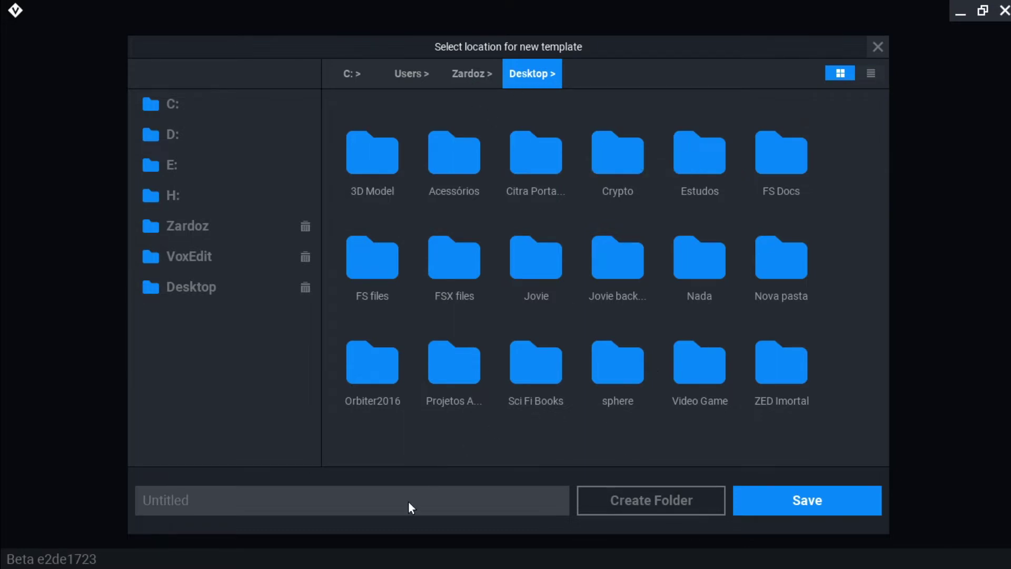
{"action": "type", "text": "TESTE"}
{"action": "left_click", "coordinate": [780, 495]}
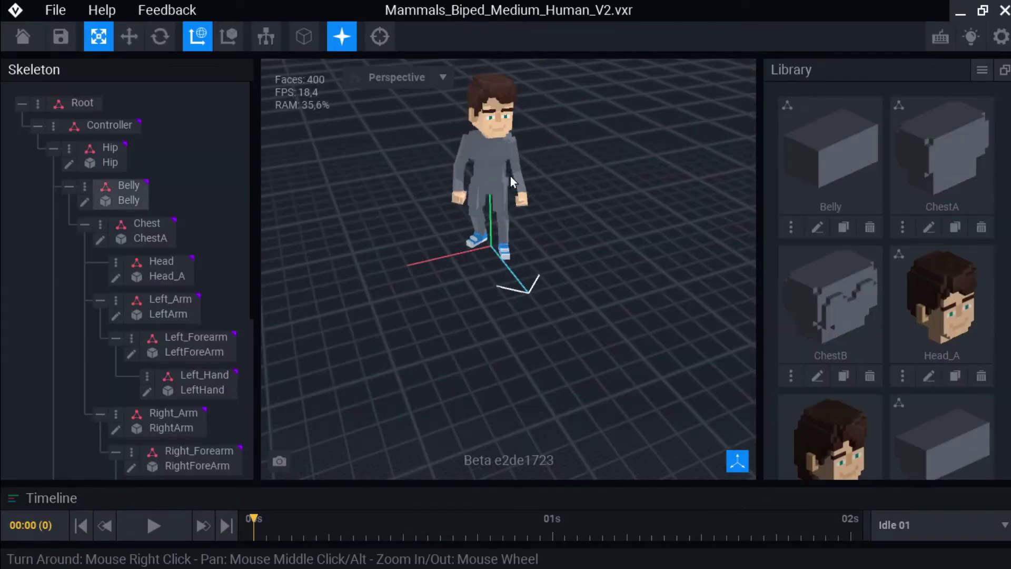
{"action": "right_click_drag", "start_coordinate": [511, 176], "coordinate": [514, 176]}
{"action": "middle_click_drag", "start_coordinate": [503, 127], "coordinate": [512, 197]}
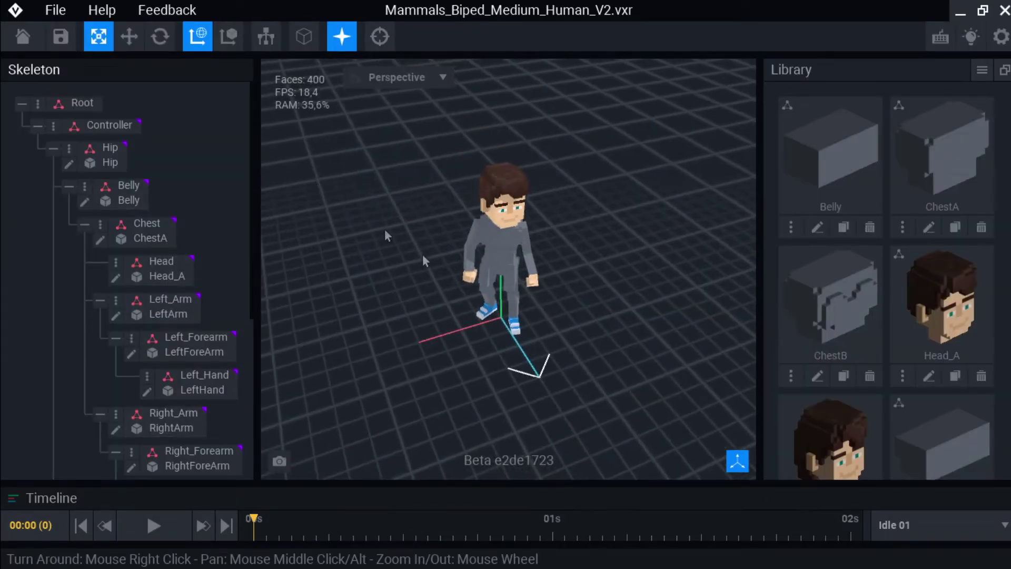
{"action": "mouse_move", "coordinate": [510, 248]}
{"action": "right_mouse_down"}
{"action": "mouse_move", "coordinate": [512, 235]}
{"action": "mouse_move", "coordinate": [509, 253]}
{"action": "right_mouse_up"}
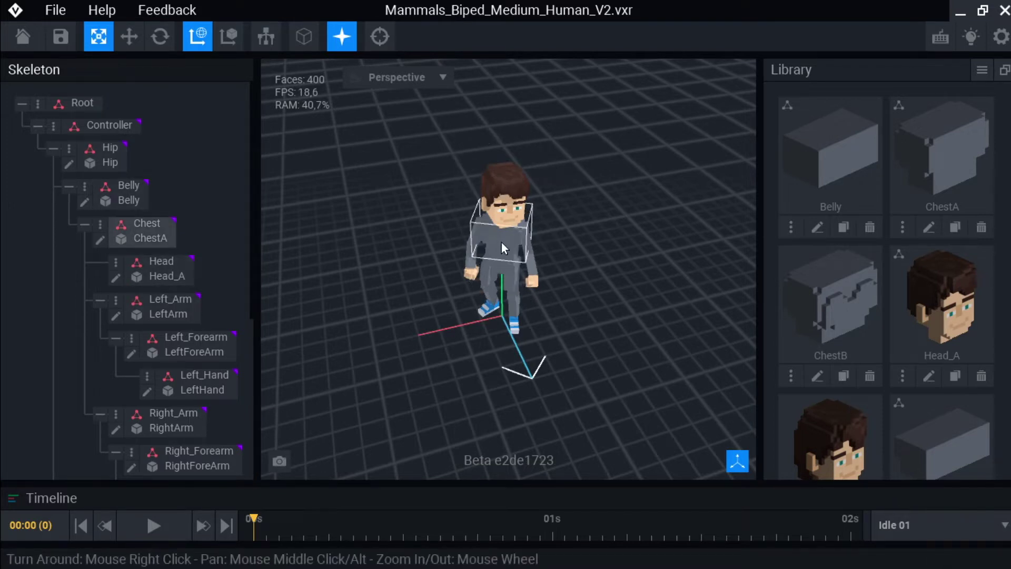
{"action": "key", "text": "alt+Tab"}
{"action": "key", "text": "Tab"}
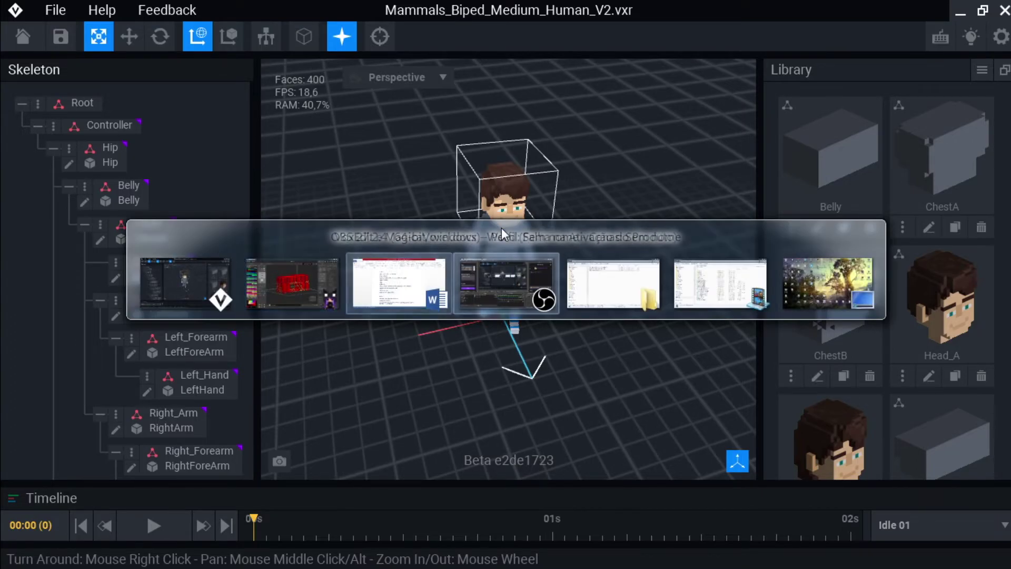
{"action": "key", "text": "alt+Tab"}
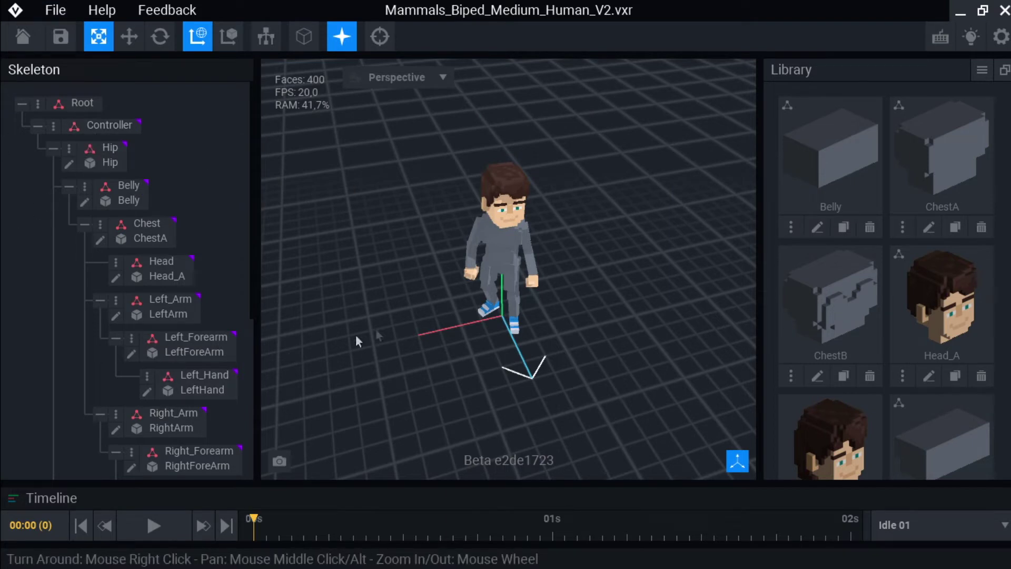
{"action": "left_click", "coordinate": [52, 121]}
{"action": "left_click", "coordinate": [69, 148]}
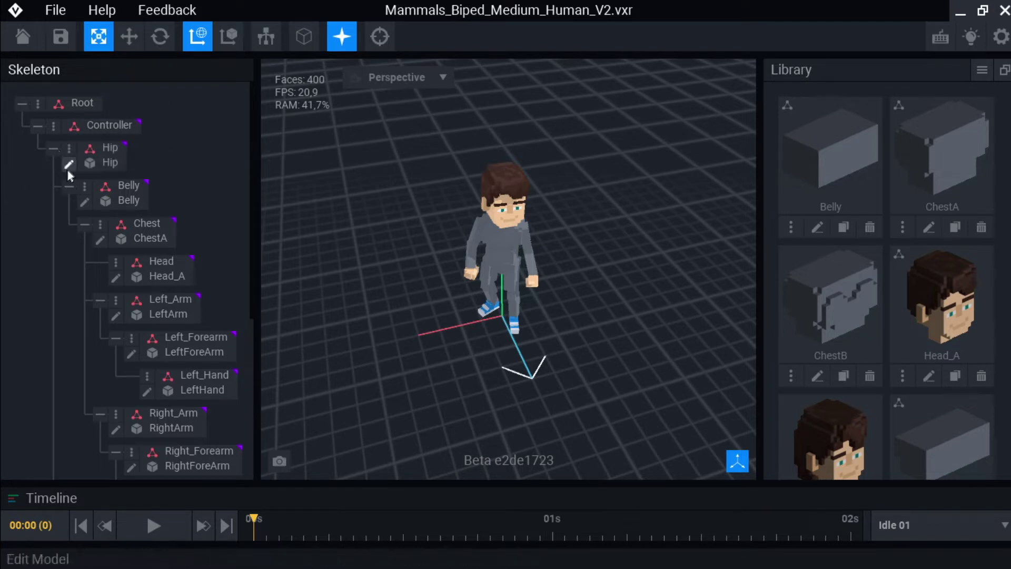
{"action": "left_click", "coordinate": [67, 147]}
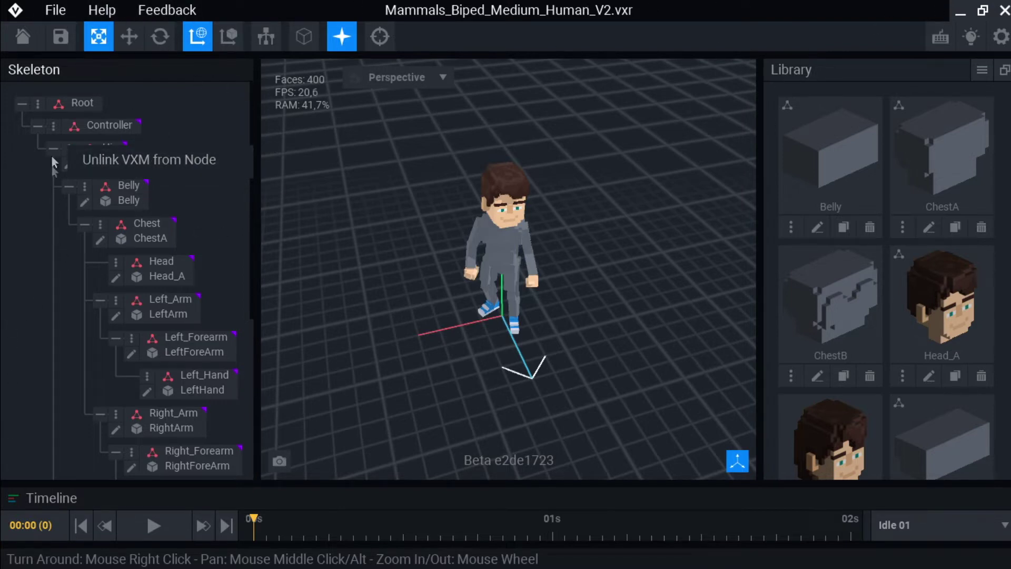
- Dismiss the Hip node's options, orbit the character and briefly check the File menu
{"action": "left_click", "coordinate": [38, 374]}
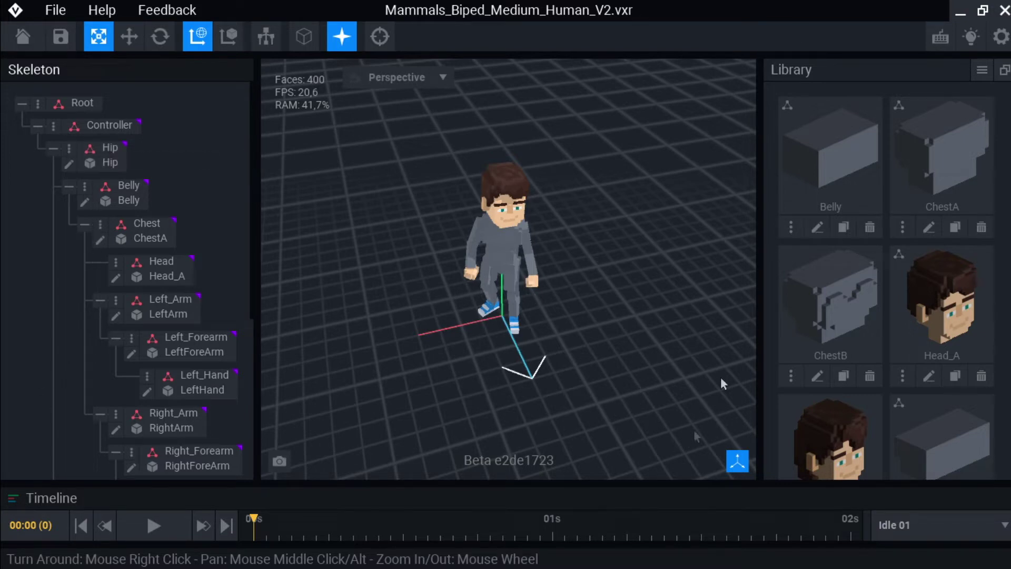
{"action": "right_click_drag", "start_coordinate": [514, 244], "coordinate": [499, 236]}
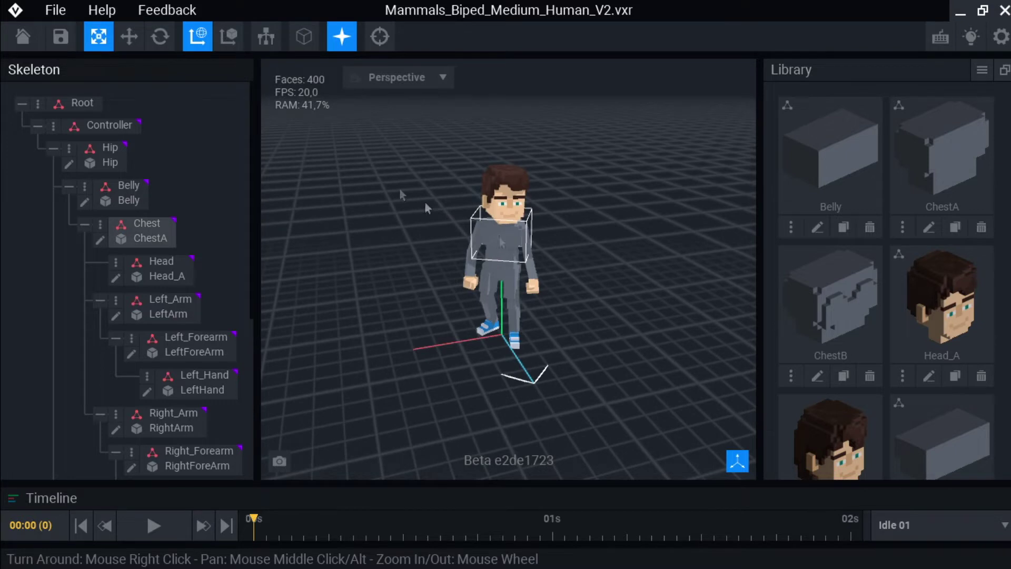
{"action": "left_click", "coordinate": [54, 11]}
{"action": "mouse_move", "coordinate": [140, 92]}
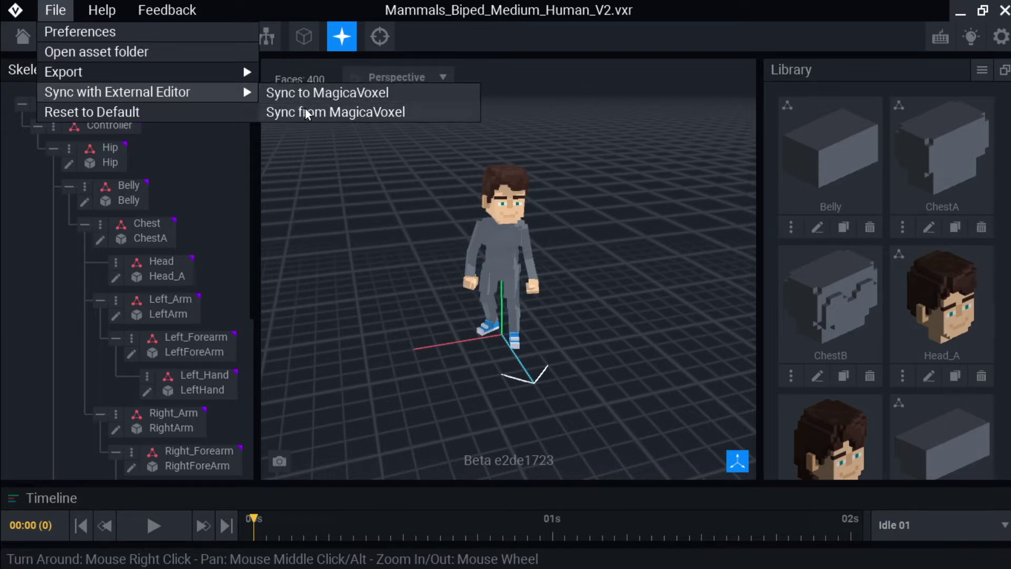
{"action": "left_click", "coordinate": [398, 181]}
- Close the old sphere model in MagicaVoxel and reopen VoxEdit's File menu
{"action": "key", "text": "alt+Tab"}
{"action": "key", "text": "alt+Tab"}
{"action": "key", "text": "Tab"}
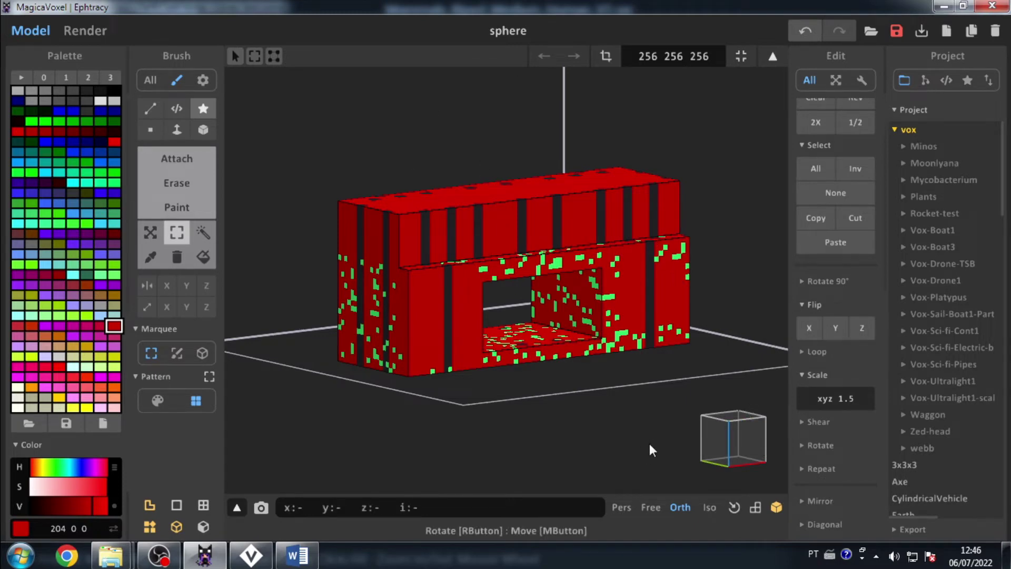
{"action": "left_click", "coordinate": [992, 7]}
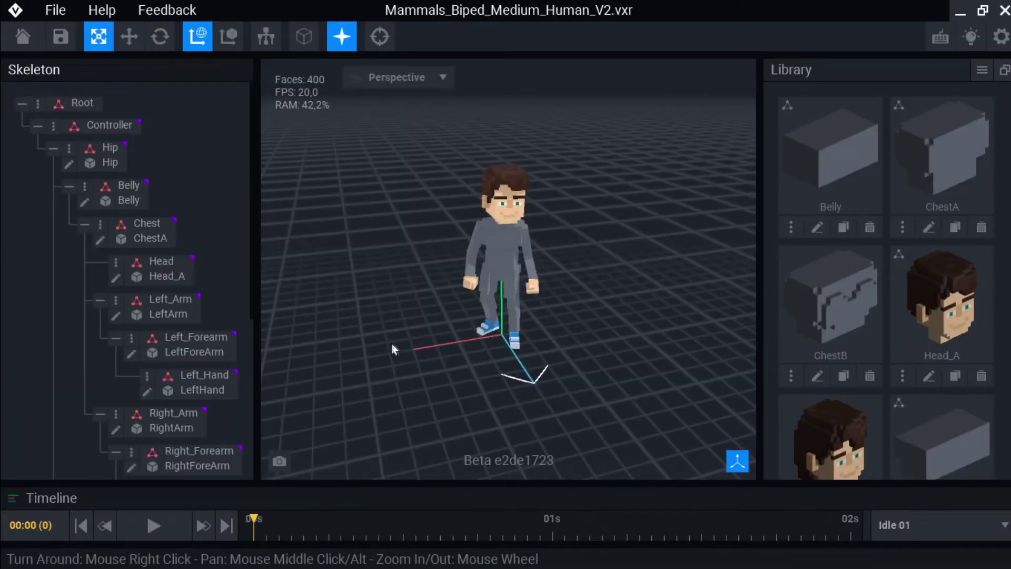
{"action": "left_click", "coordinate": [55, 10]}
- Sync the human character to MagicaVoxel, select the model and maximize MagicaVoxel's window
{"action": "mouse_move", "coordinate": [93, 79]}
{"action": "mouse_move", "coordinate": [232, 91]}
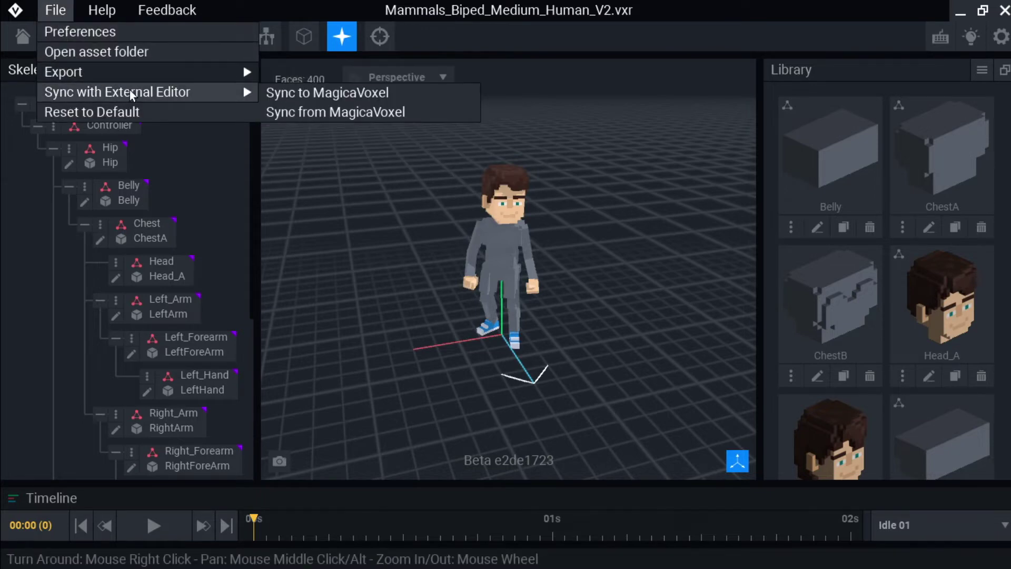
{"action": "left_click", "coordinate": [403, 93]}
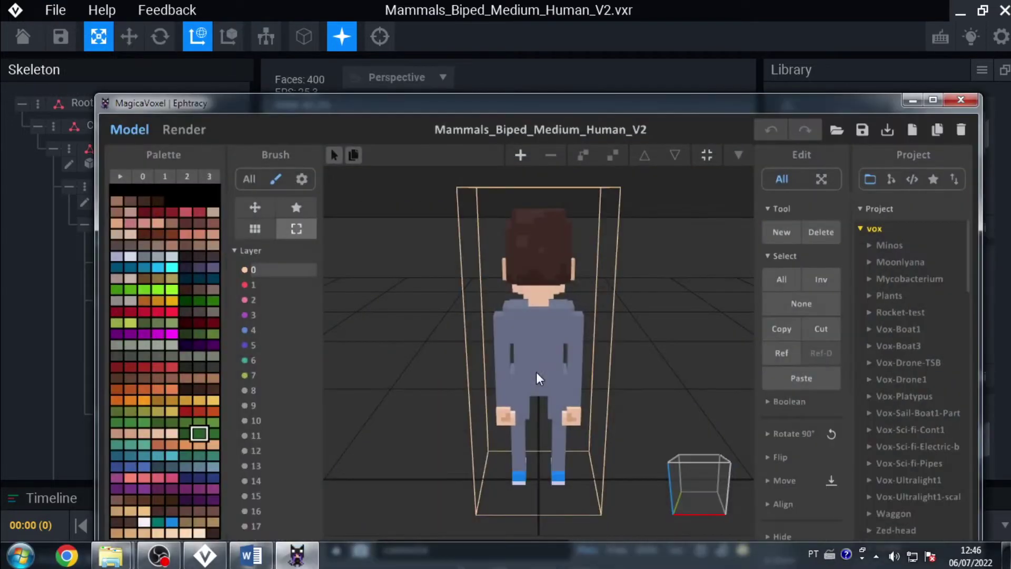
{"action": "mouse_move", "coordinate": [537, 372]}
{"action": "right_mouse_down"}
{"action": "mouse_move", "coordinate": [510, 362]}
{"action": "mouse_move", "coordinate": [694, 366]}
{"action": "mouse_move", "coordinate": [550, 371]}
{"action": "right_mouse_up"}
{"action": "left_click_drag", "start_coordinate": [579, 100], "coordinate": [529, 35]}
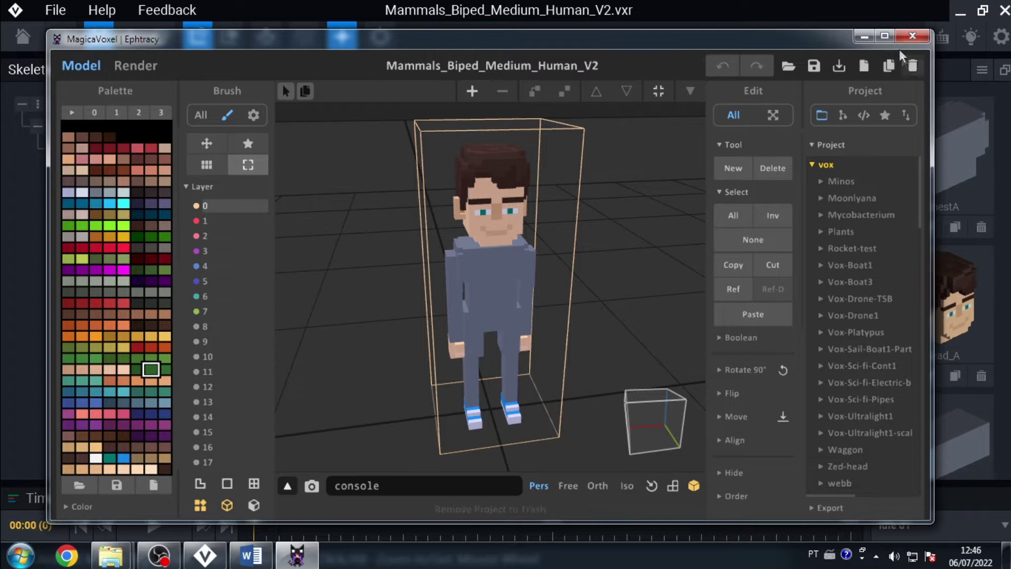
{"action": "left_click", "coordinate": [519, 288]}
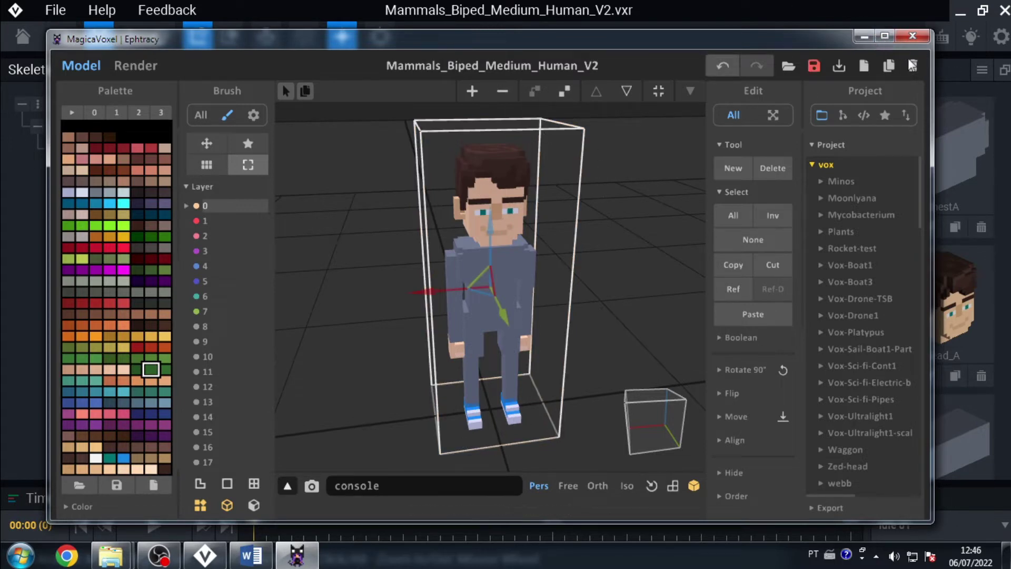
{"action": "double_click", "coordinate": [758, 40]}
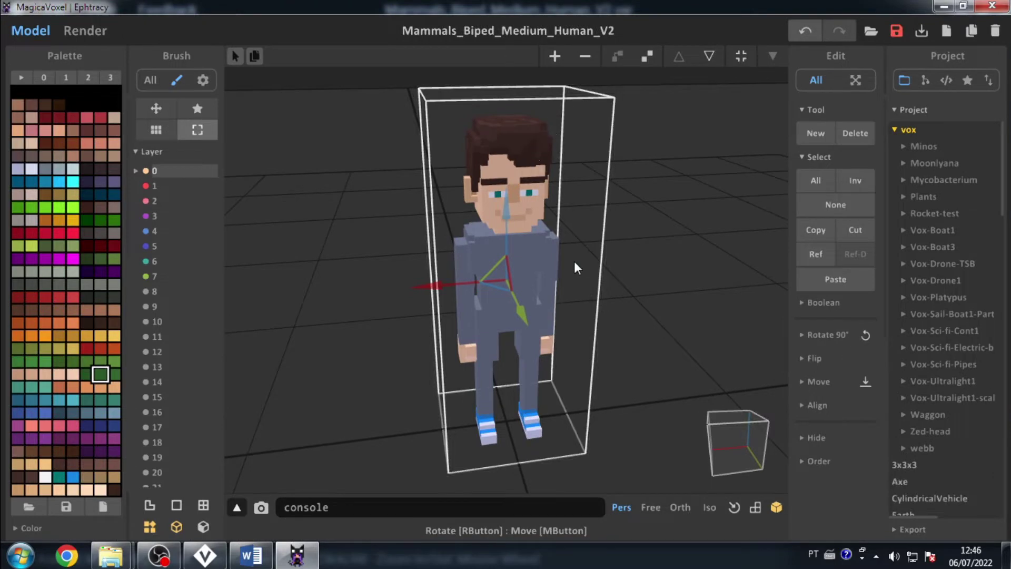
- Ungroup the character into separate body-part models, deselect them, then select the head model
{"action": "left_click", "coordinate": [649, 57]}
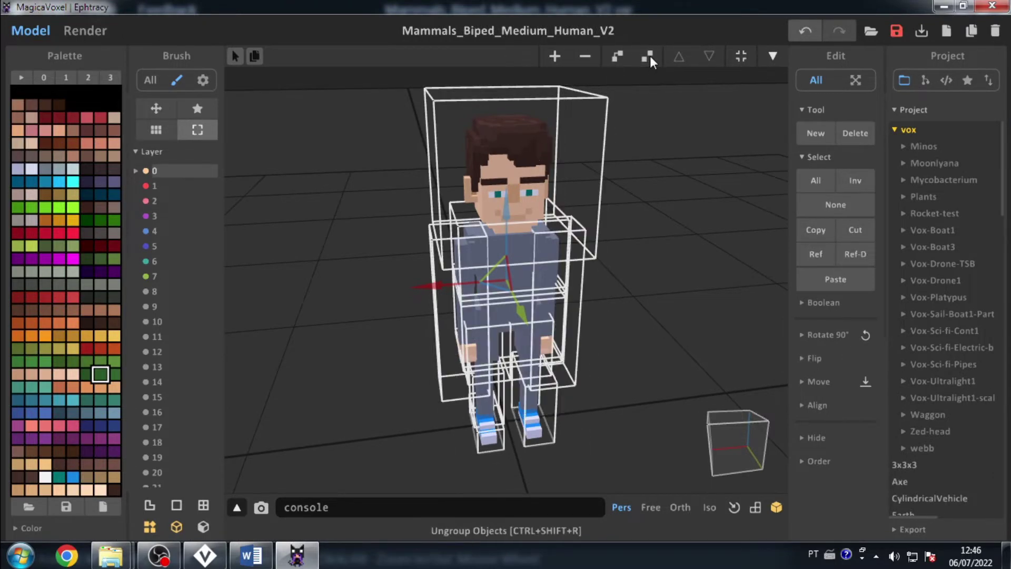
{"action": "mouse_move", "coordinate": [543, 182]}
{"action": "right_mouse_down"}
{"action": "mouse_move", "coordinate": [597, 166]}
{"action": "mouse_move", "coordinate": [552, 185]}
{"action": "right_mouse_up"}
{"action": "left_click", "coordinate": [567, 153]}
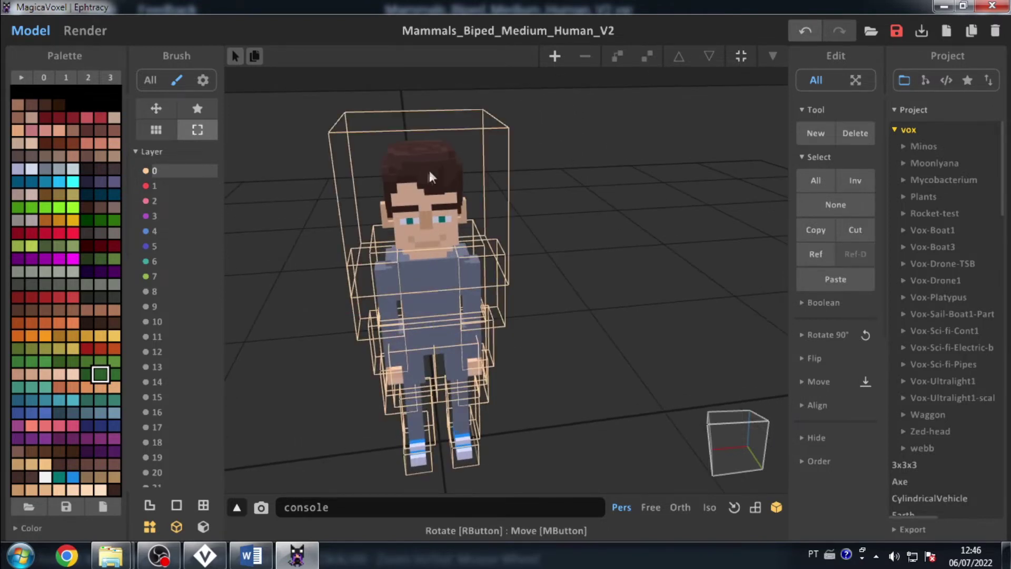
{"action": "right_click_drag", "start_coordinate": [422, 229], "coordinate": [465, 182]}
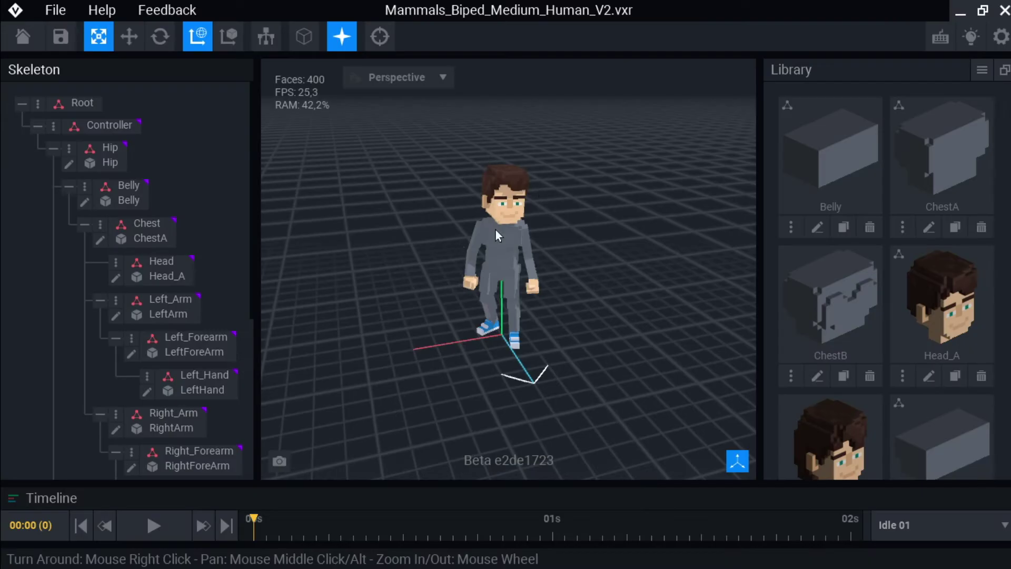
{"action": "left_click", "coordinate": [496, 232]}
{"action": "scroll", "coordinate": [505, 247], "scroll_direction": "up", "scroll_amount": 3}
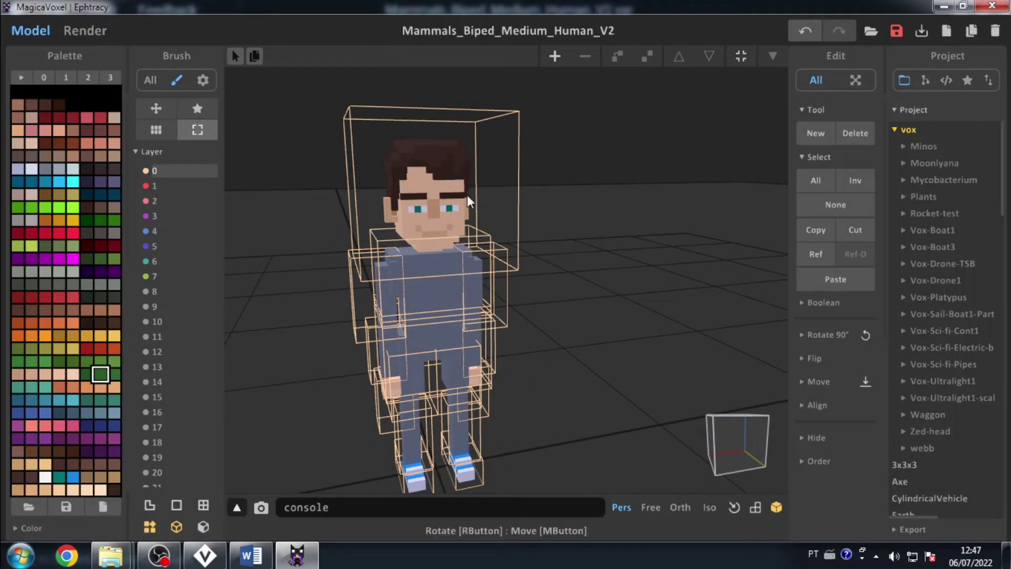
{"action": "right_click_drag", "start_coordinate": [468, 198], "coordinate": [430, 281]}
{"action": "left_click", "coordinate": [428, 249]}
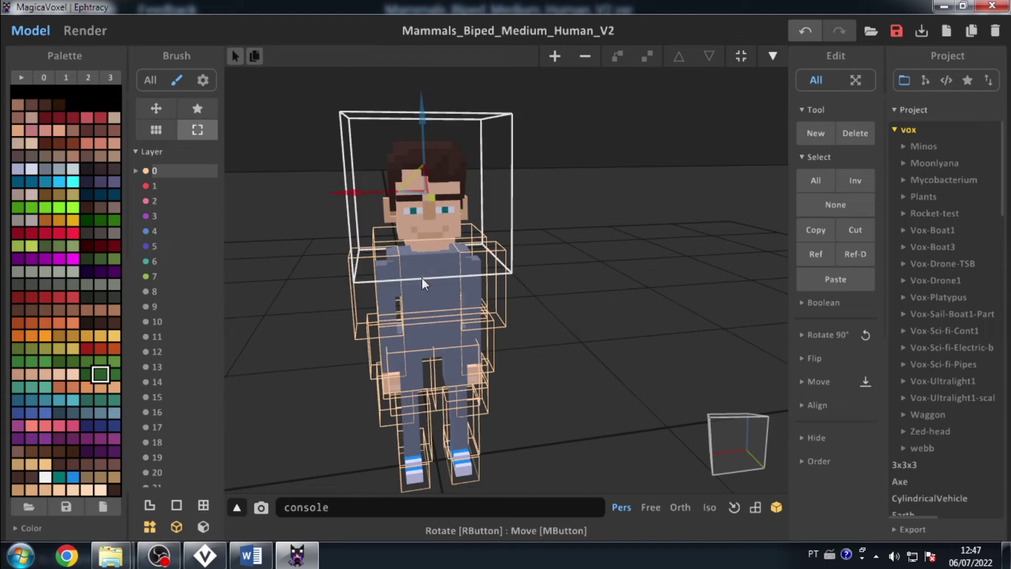
- Try out palette swatches and their options, then deselect the model
{"action": "left_click", "coordinate": [53, 118]}
{"action": "right_click", "coordinate": [54, 116]}
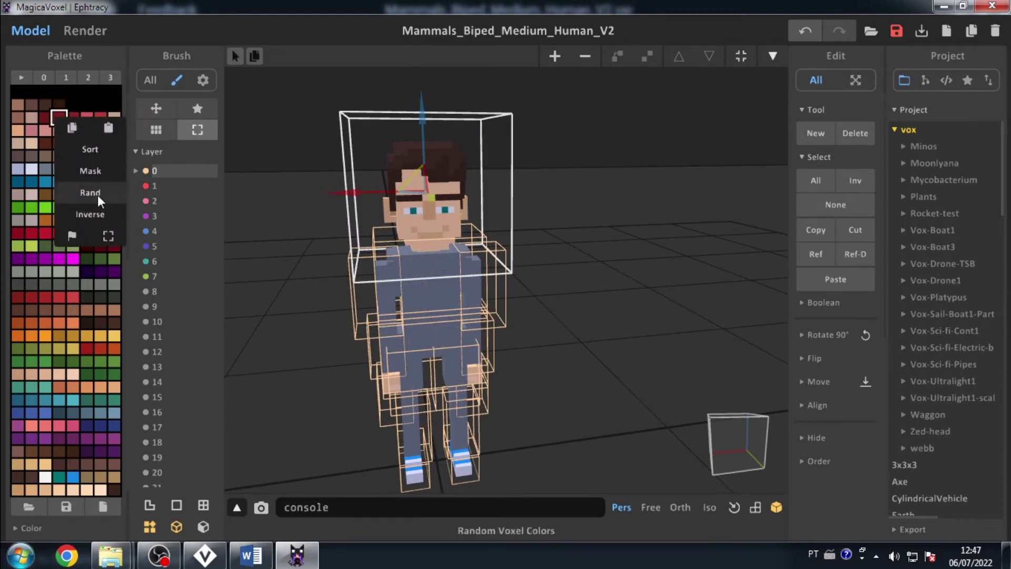
{"action": "left_click", "coordinate": [57, 104]}
{"action": "right_click", "coordinate": [57, 121]}
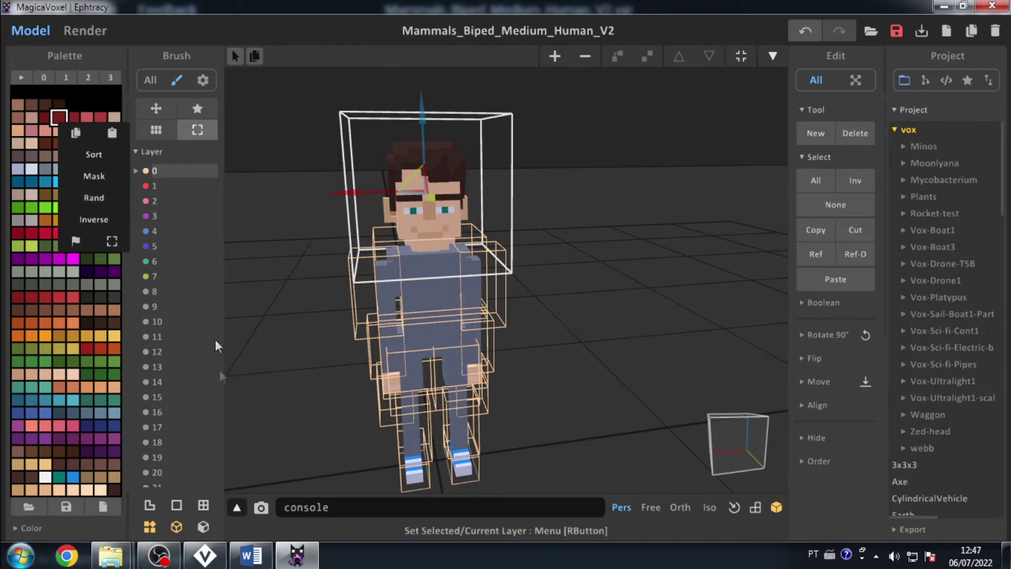
{"action": "left_click", "coordinate": [661, 403]}
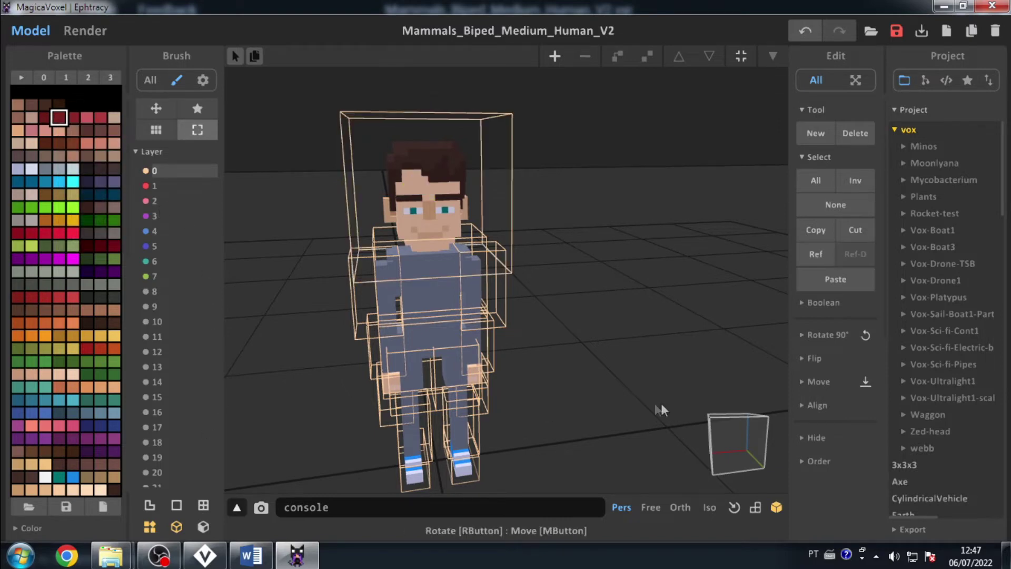
- Recolour the torso's grey-blue clothing to deep red 163 0 2 with the HSV sliders
{"action": "left_click", "coordinate": [433, 283], "text": "alt"}
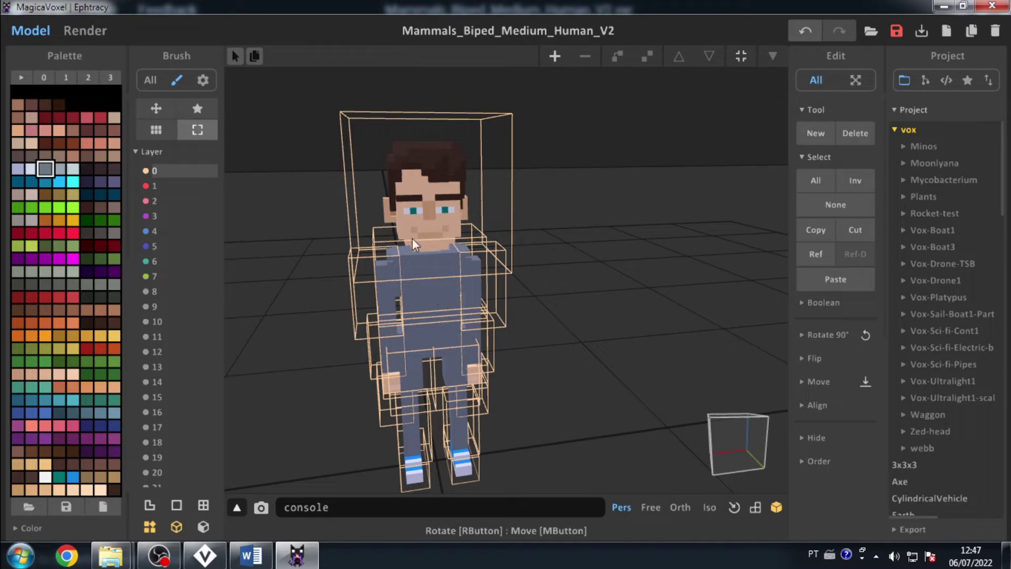
{"action": "left_click", "coordinate": [35, 528]}
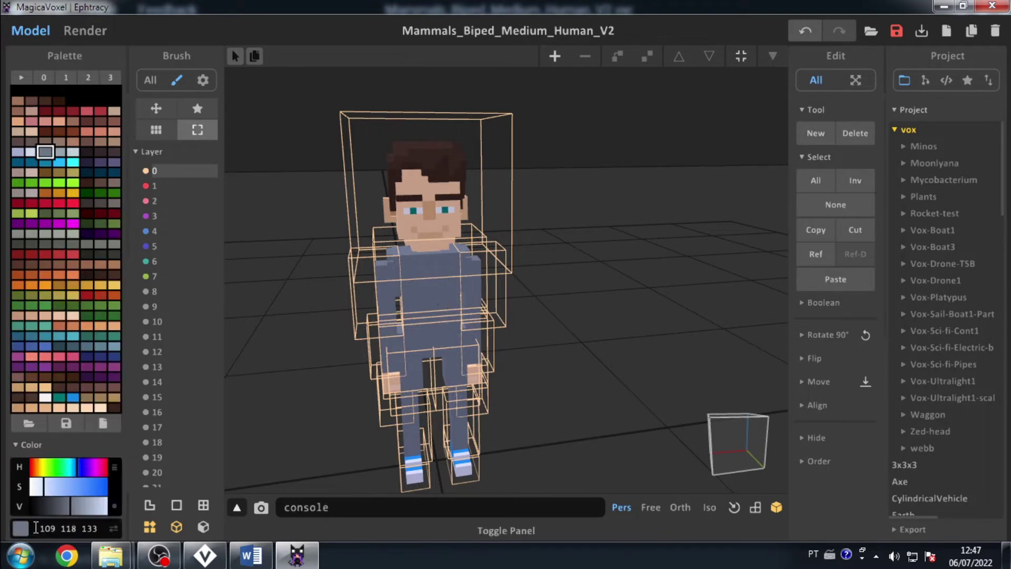
{"action": "left_click_drag", "start_coordinate": [86, 466], "coordinate": [118, 466]}
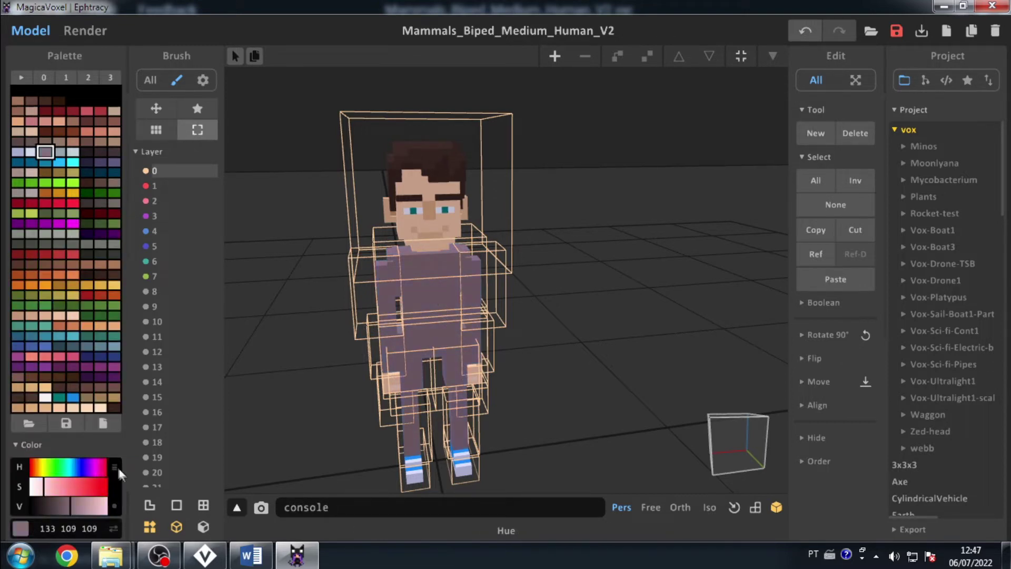
{"action": "left_click_drag", "start_coordinate": [53, 485], "coordinate": [110, 482]}
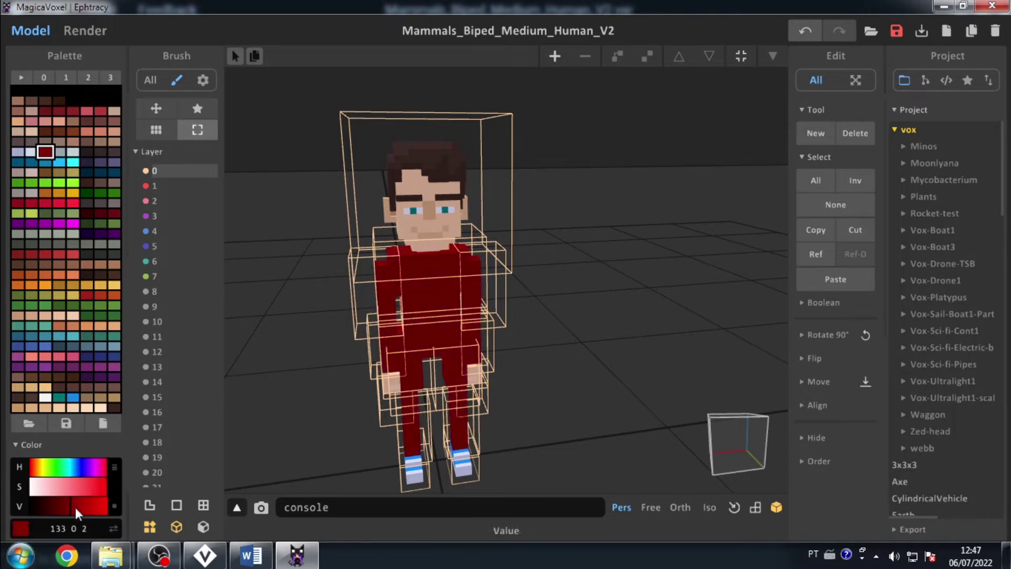
{"action": "mouse_move", "coordinate": [70, 509]}
{"action": "left_mouse_down"}
{"action": "mouse_move", "coordinate": [96, 507]}
{"action": "mouse_move", "coordinate": [80, 501]}
{"action": "left_mouse_up"}
{"action": "right_click_drag", "start_coordinate": [402, 308], "coordinate": [403, 244]}
{"action": "scroll", "coordinate": [426, 271], "scroll_direction": "up", "scroll_amount": 3}
{"action": "key", "text": "Tab"}
{"action": "key", "text": "Tab"}
- Move the left arm model outward along X, undoing an accidental torso move
{"action": "left_click", "coordinate": [417, 223]}
{"action": "key", "text": "Tab"}
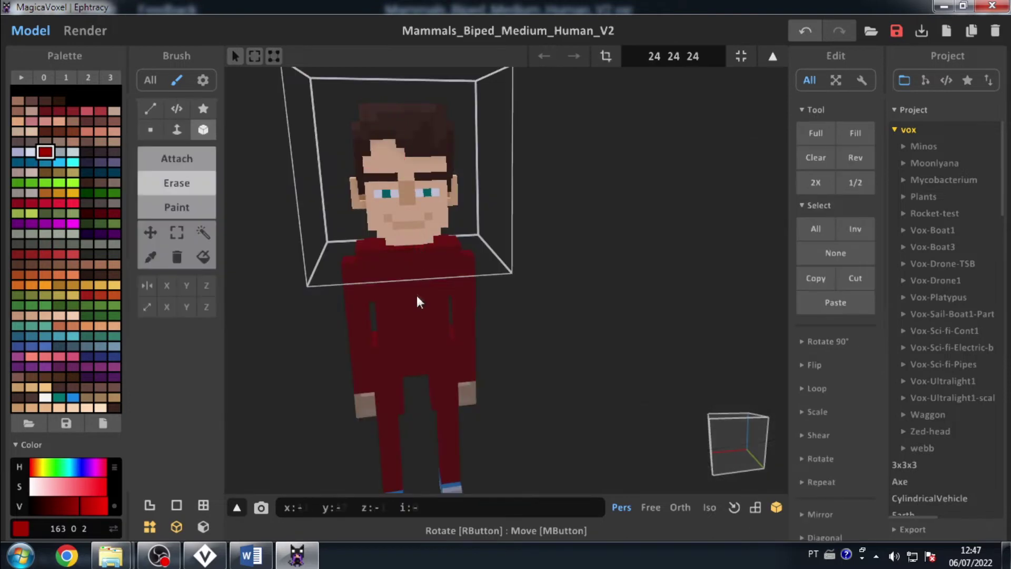
{"action": "key", "text": "Tab"}
{"action": "key", "text": "Tab"}
{"action": "key", "text": "Tab"}
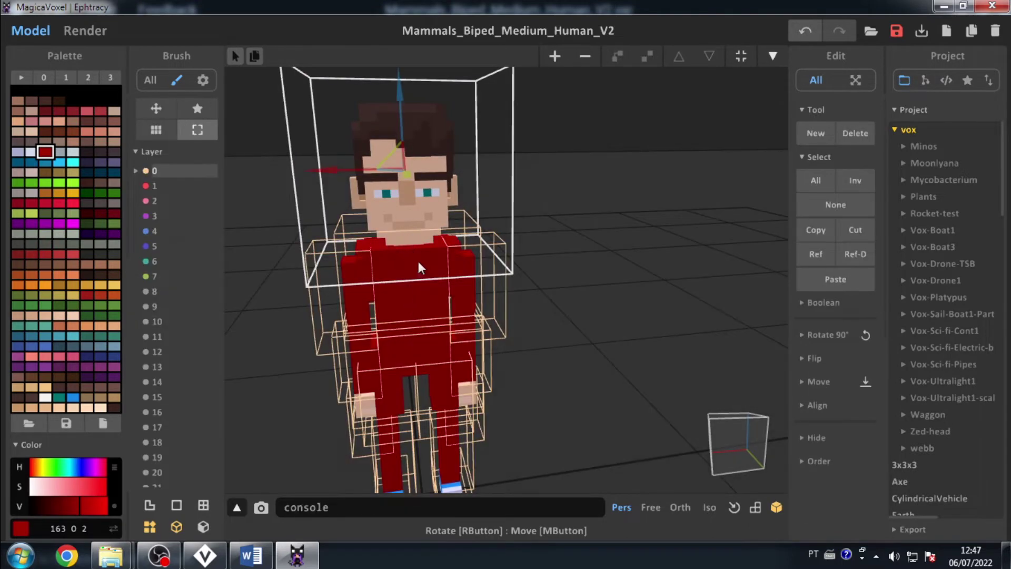
{"action": "scroll", "coordinate": [451, 290], "scroll_direction": "up", "scroll_amount": 5}
{"action": "left_click", "coordinate": [495, 324]}
{"action": "left_click", "coordinate": [357, 296]}
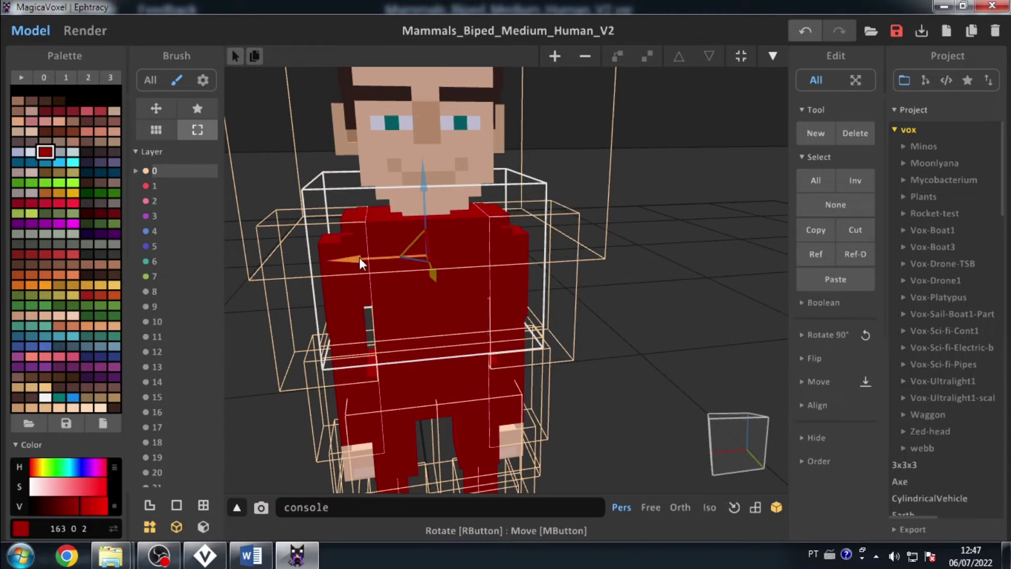
{"action": "left_click_drag", "start_coordinate": [347, 254], "coordinate": [361, 252]}
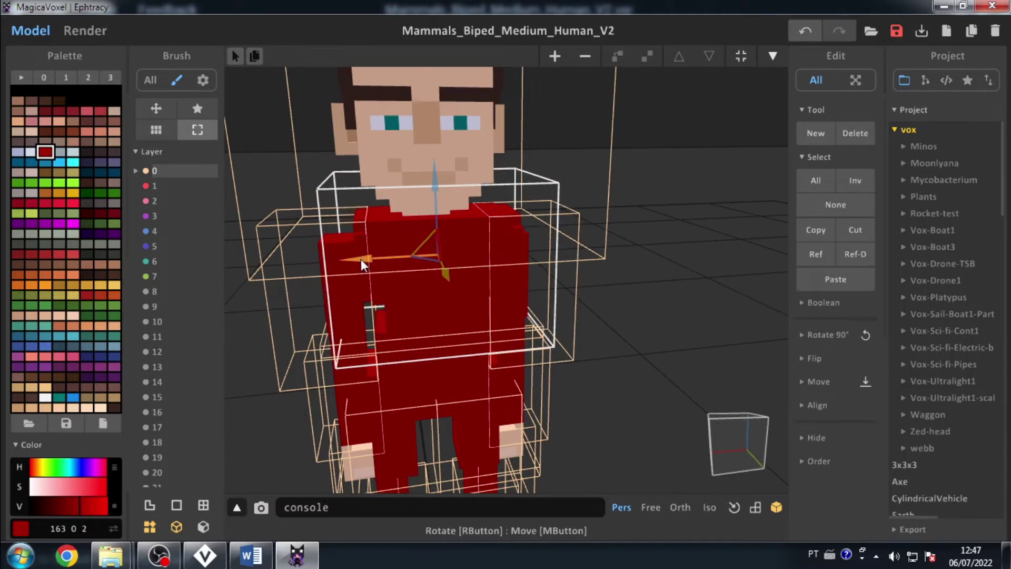
{"action": "key", "text": "ctrl+z"}
{"action": "left_click", "coordinate": [334, 272]}
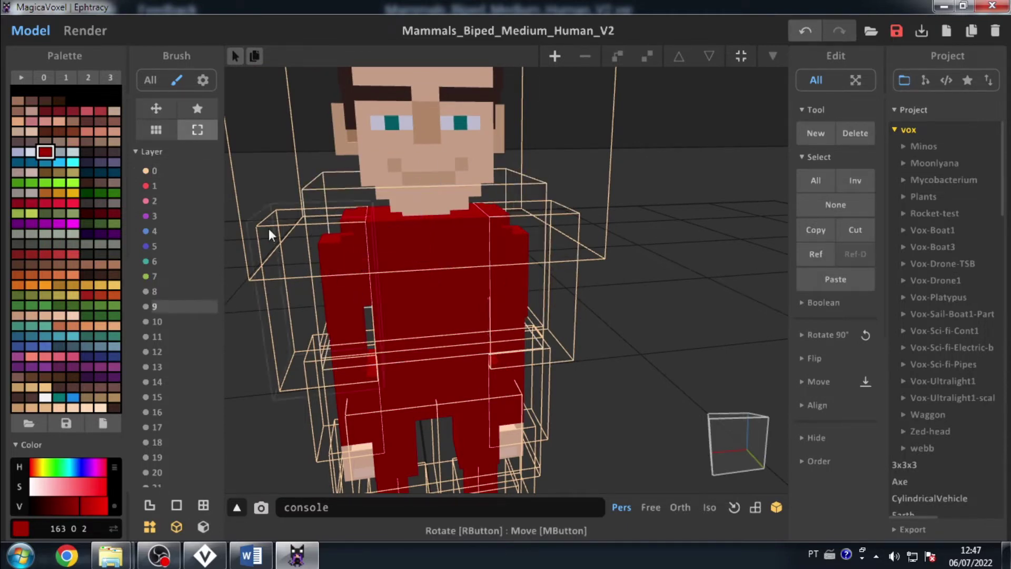
{"action": "left_click_drag", "start_coordinate": [271, 301], "coordinate": [213, 298]}
- Raise the left arm model along Z and open it for voxel editing
{"action": "left_click", "coordinate": [572, 277]}
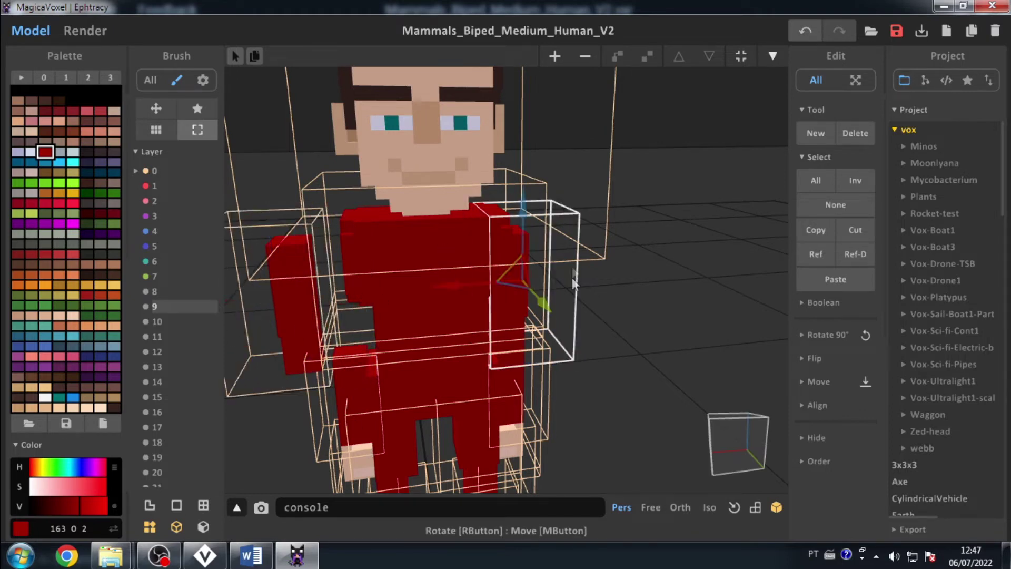
{"action": "left_click", "coordinate": [320, 271]}
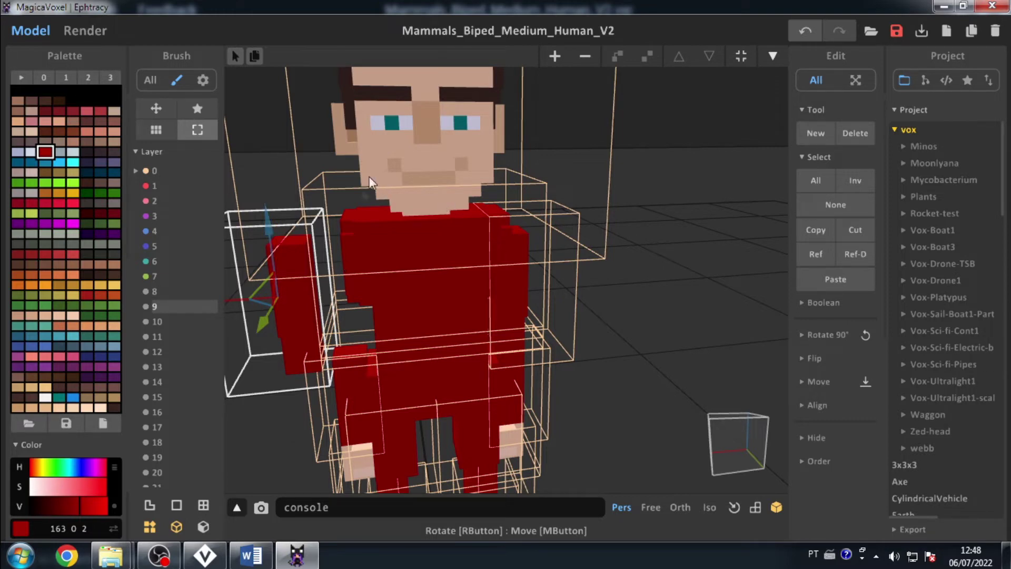
{"action": "middle_click_drag", "start_coordinate": [413, 311], "coordinate": [595, 288]}
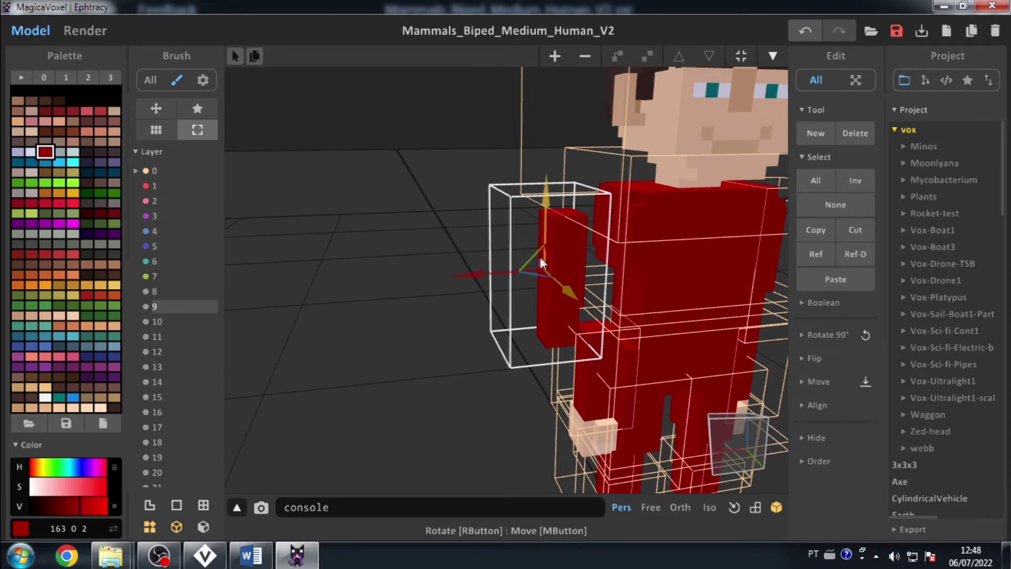
{"action": "key", "text": "d"}
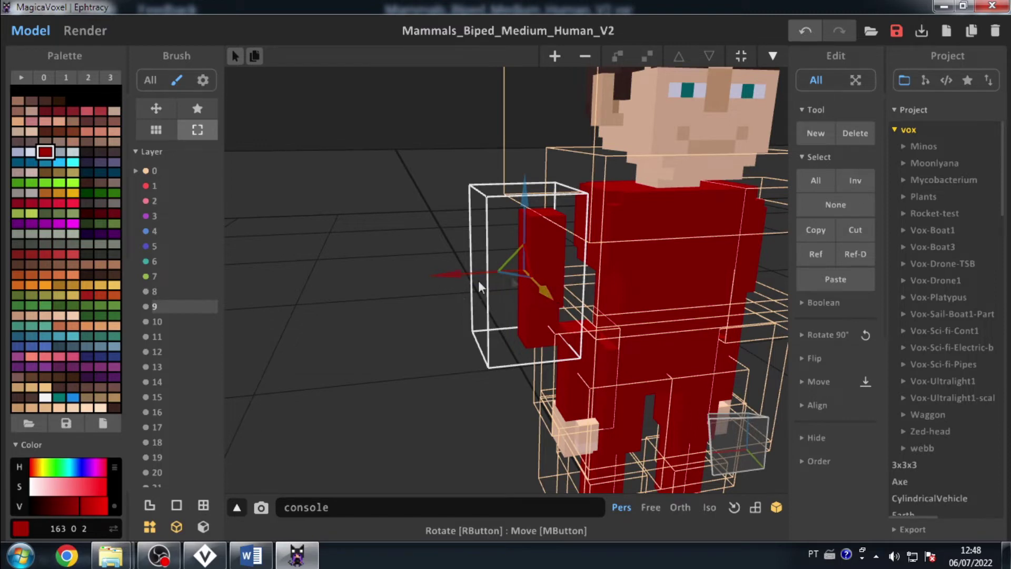
{"action": "left_click_drag", "start_coordinate": [526, 199], "coordinate": [549, 154]}
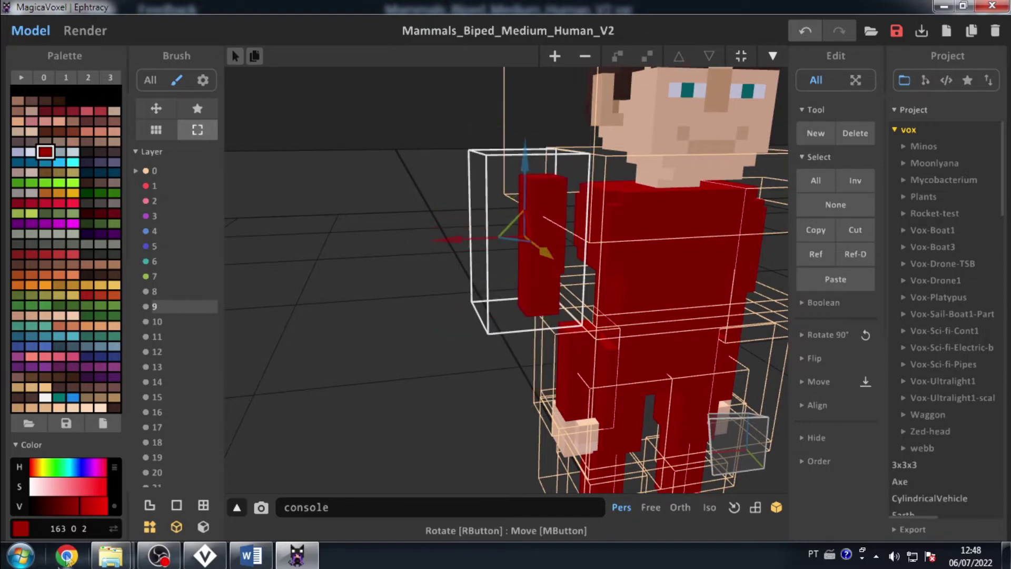
{"action": "left_click", "coordinate": [205, 556]}
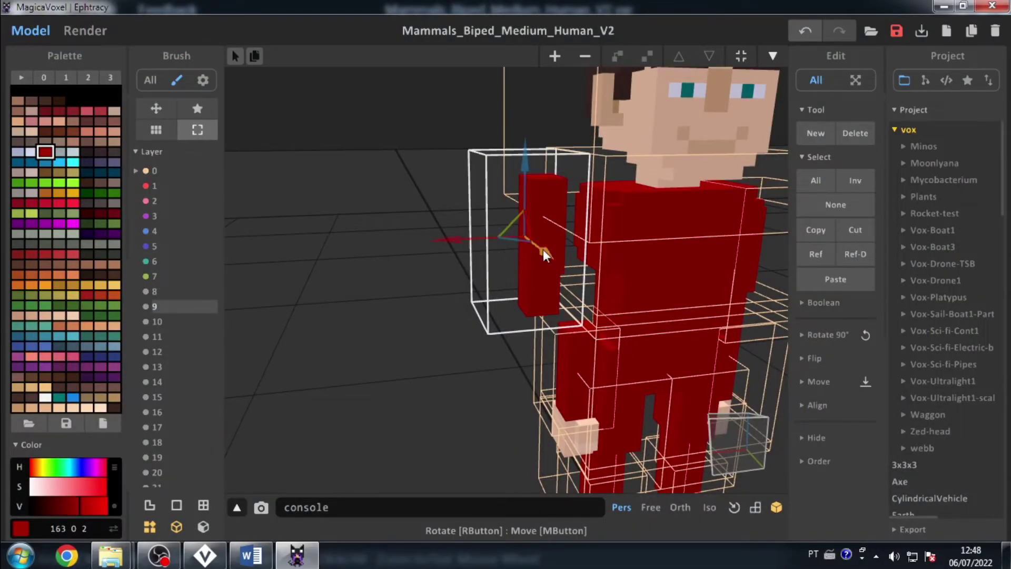
{"action": "mouse_move", "coordinate": [525, 164]}
{"action": "left_mouse_down"}
{"action": "mouse_move", "coordinate": [523, 121]}
{"action": "mouse_move", "coordinate": [527, 153]}
{"action": "left_mouse_up"}
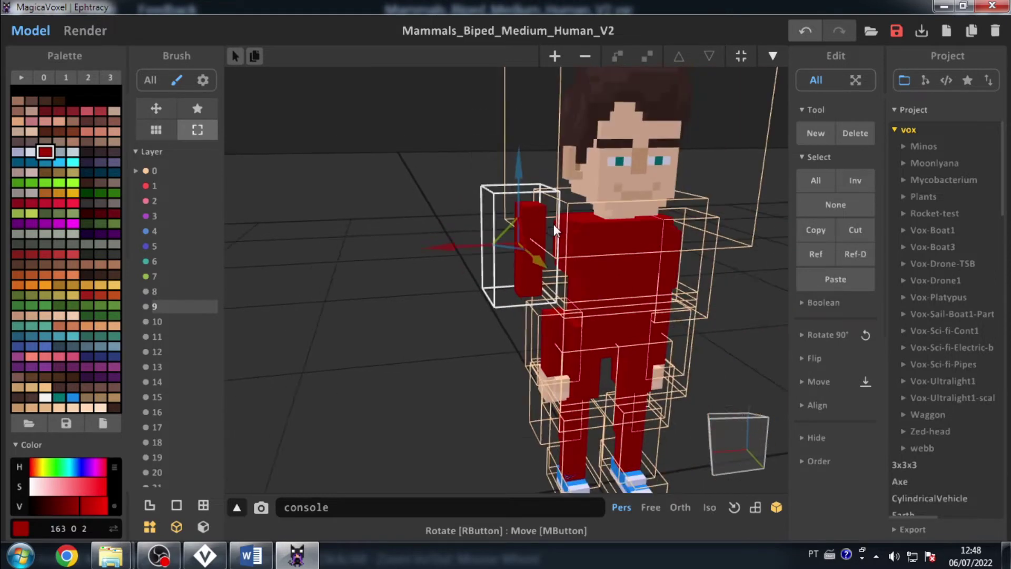
{"action": "right_click_drag", "start_coordinate": [554, 224], "coordinate": [601, 231]}
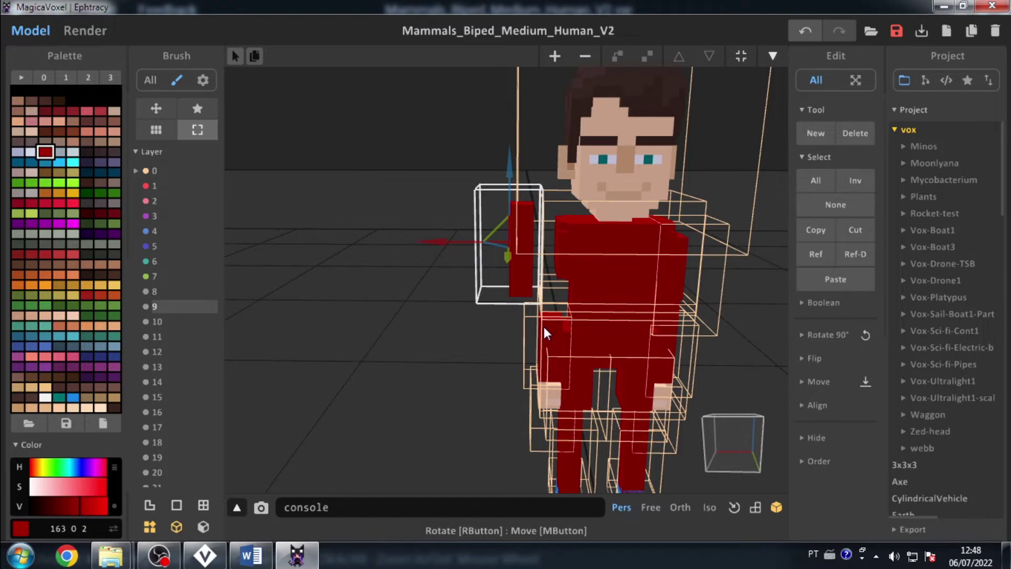
{"action": "right_click_drag", "start_coordinate": [544, 326], "coordinate": [514, 309]}
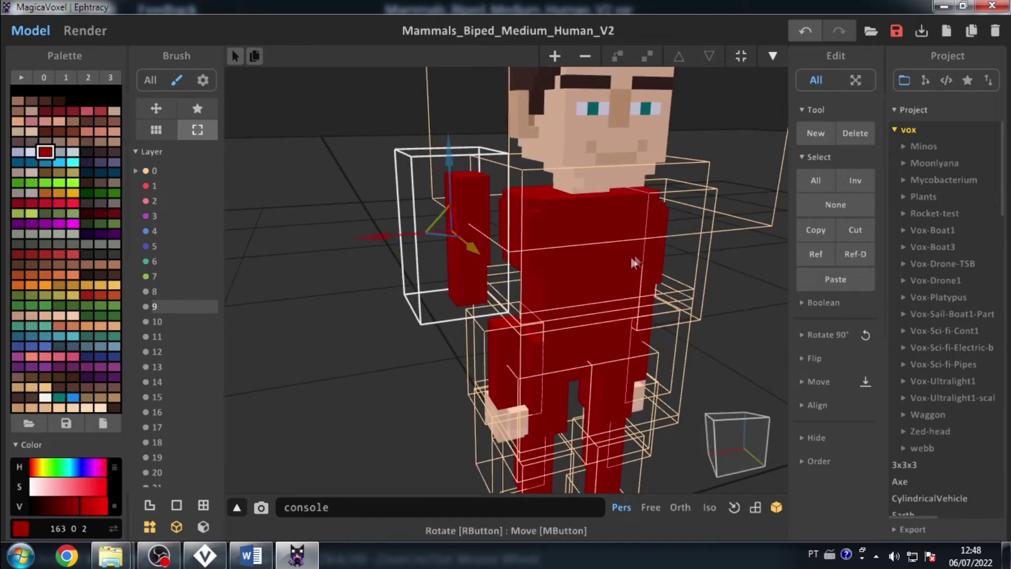
{"action": "right_click_drag", "start_coordinate": [631, 258], "coordinate": [565, 240]}
{"action": "key", "text": "Tab"}
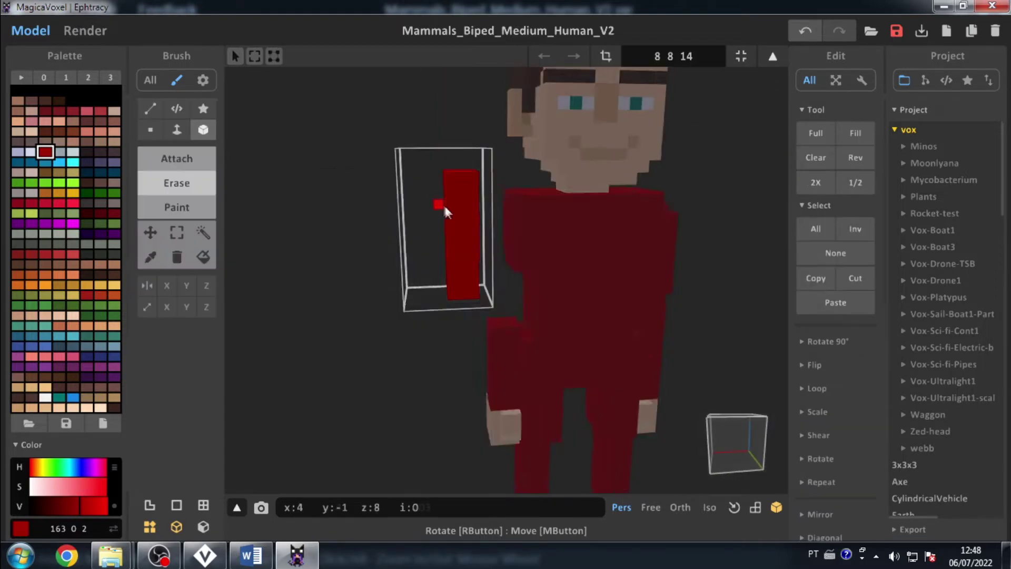
- Paint dark brown (38 25 19) straight-line details onto the first red arm
{"action": "right_click_drag", "start_coordinate": [444, 205], "coordinate": [466, 198]}
{"action": "scroll", "coordinate": [465, 198], "scroll_direction": "up", "scroll_amount": 4}
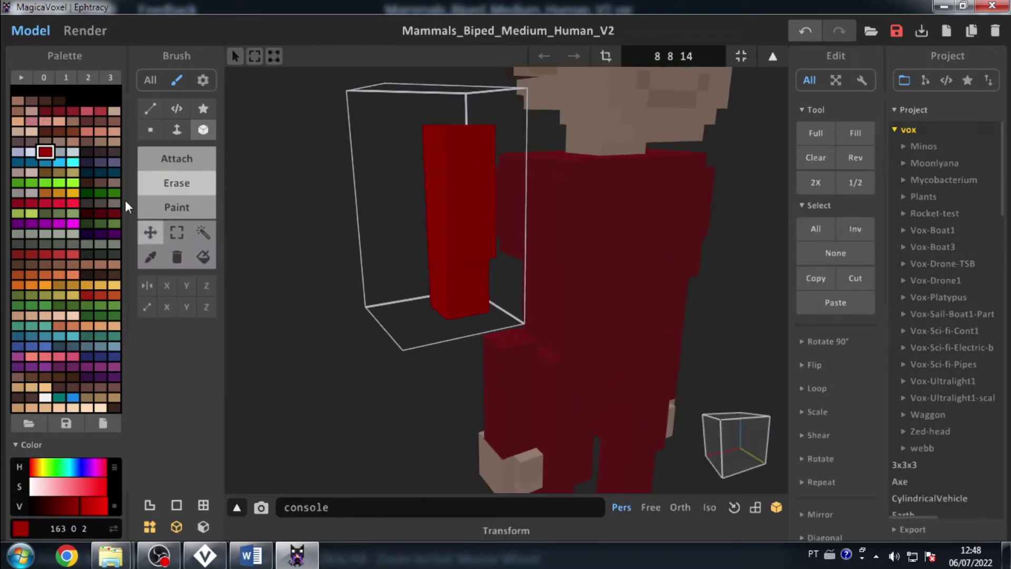
{"action": "left_click", "coordinate": [86, 279]}
{"action": "right_click_drag", "start_coordinate": [447, 193], "coordinate": [570, 144]}
{"action": "key", "text": "ctrl+z"}
{"action": "key", "text": "g"}
{"action": "key", "text": "l"}
{"action": "left_click_drag", "start_coordinate": [581, 152], "coordinate": [591, 154]}
{"action": "right_click_drag", "start_coordinate": [570, 213], "coordinate": [529, 229]}
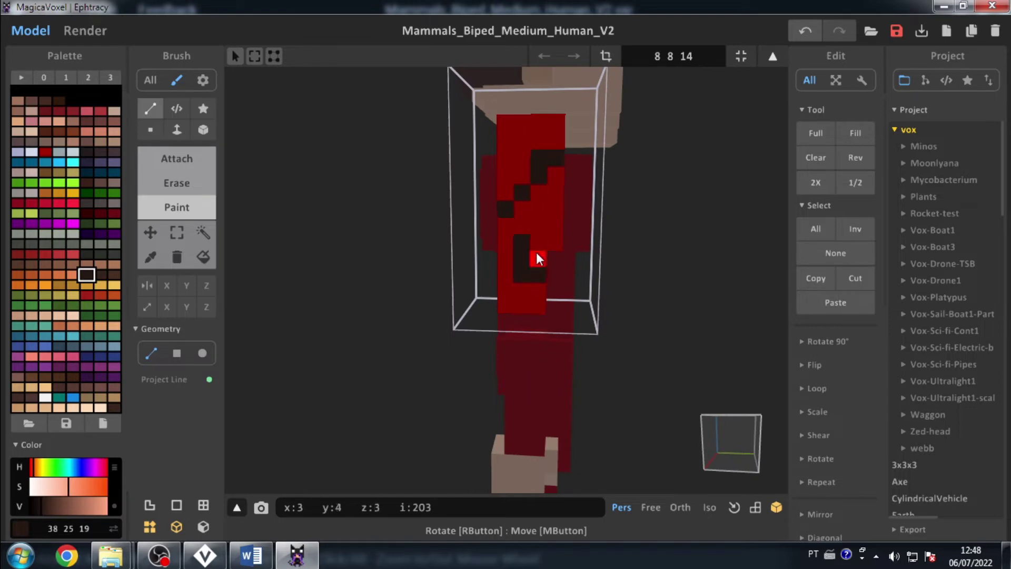
{"action": "right_click_drag", "start_coordinate": [525, 281], "coordinate": [501, 275]}
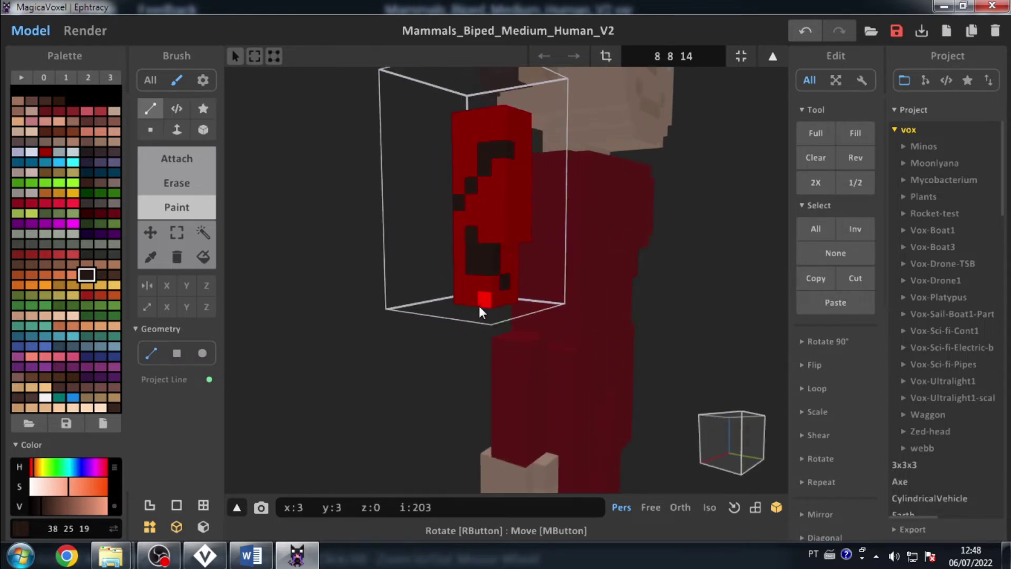
{"action": "key", "text": "Tab"}
{"action": "scroll", "coordinate": [462, 210], "scroll_direction": "up", "scroll_amount": 5}
{"action": "scroll", "coordinate": [588, 256], "scroll_direction": "down", "scroll_amount": 5}
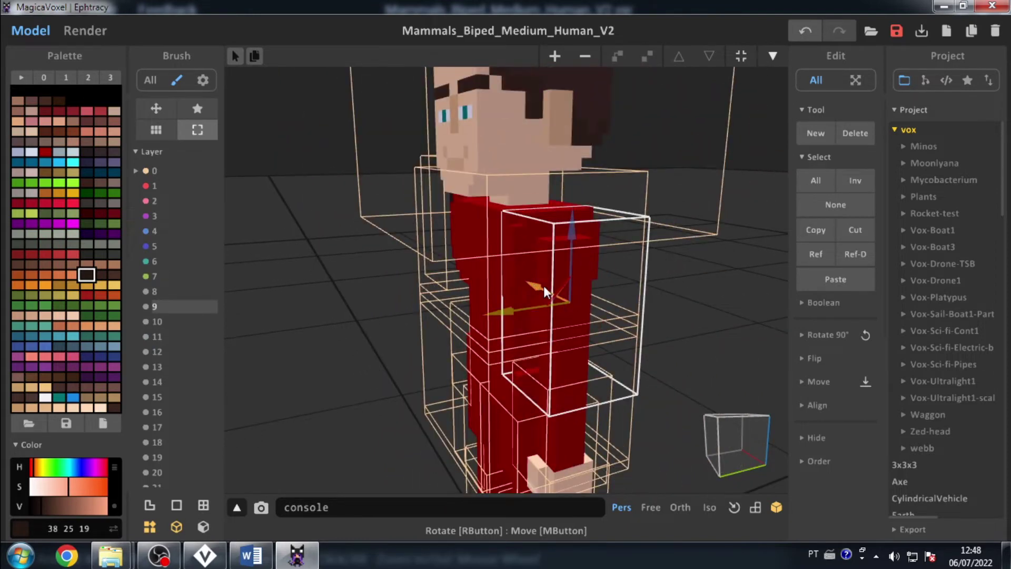
- Open the other red arm model and orbit around it before returning to the scene
{"action": "key", "text": "Tab"}
{"action": "mouse_move", "coordinate": [680, 286]}
{"action": "right_mouse_down"}
{"action": "mouse_move", "coordinate": [724, 286]}
{"action": "mouse_move", "coordinate": [574, 297]}
{"action": "right_mouse_up"}
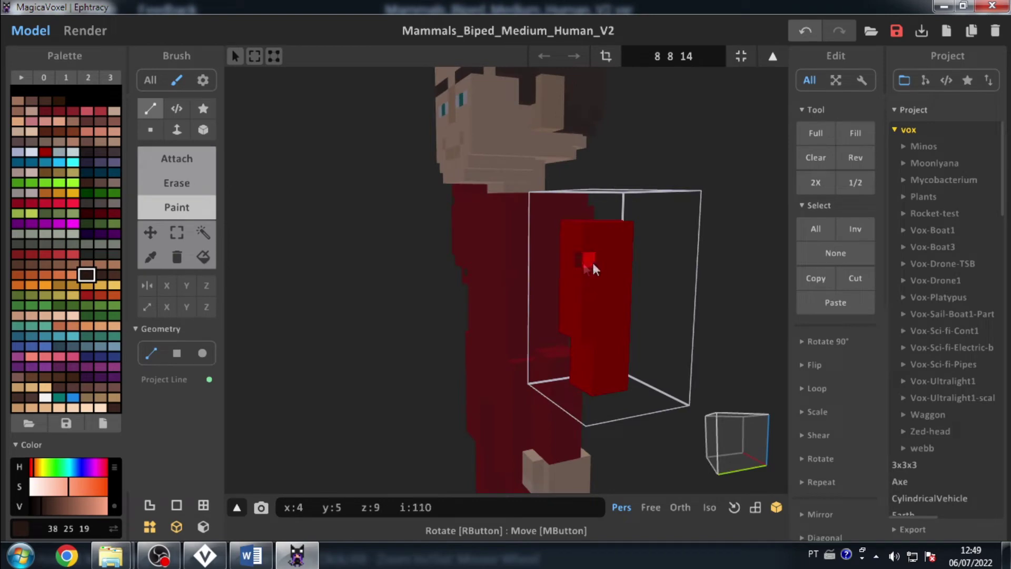
{"action": "right_click_drag", "start_coordinate": [605, 260], "coordinate": [500, 286]}
{"action": "right_click_drag", "start_coordinate": [468, 194], "coordinate": [582, 298]}
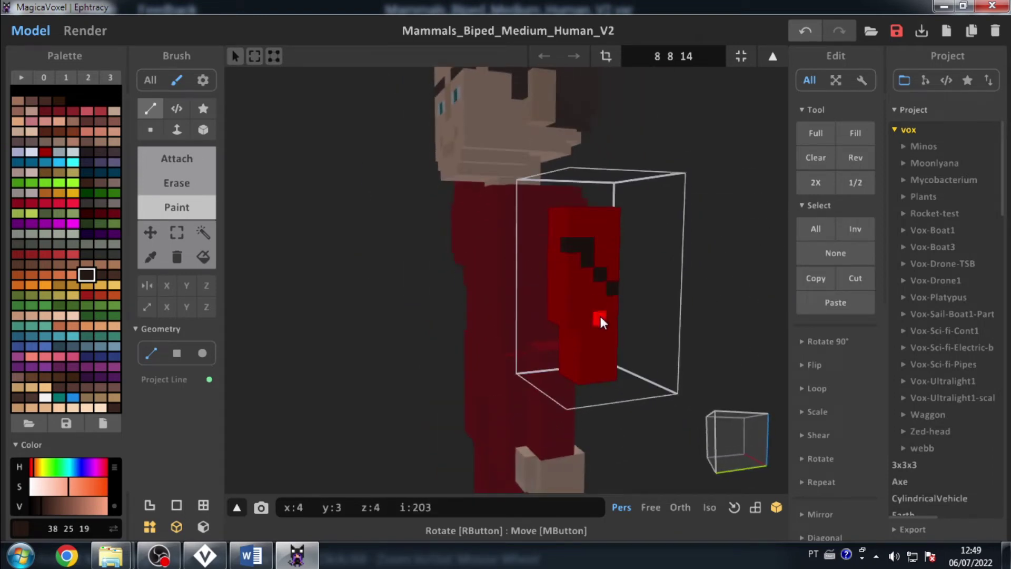
{"action": "right_click_drag", "start_coordinate": [575, 376], "coordinate": [627, 337]}
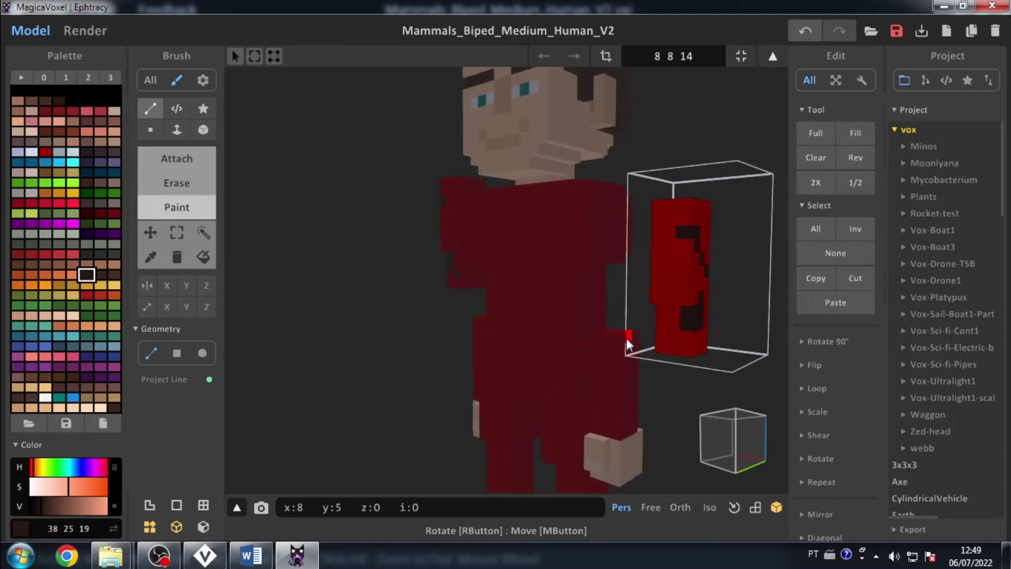
{"action": "right_click_drag", "start_coordinate": [494, 337], "coordinate": [468, 343]}
{"action": "key", "text": "Tab"}
- Open the head model for editing and orbit around it without changing it
{"action": "mouse_move", "coordinate": [576, 316]}
{"action": "right_mouse_down"}
{"action": "mouse_move", "coordinate": [576, 270]}
{"action": "mouse_move", "coordinate": [721, 274]}
{"action": "right_mouse_up"}
{"action": "scroll", "coordinate": [678, 218], "scroll_direction": "down", "scroll_amount": 3}
{"action": "right_click_drag", "start_coordinate": [678, 218], "coordinate": [657, 304]}
{"action": "scroll", "coordinate": [656, 235], "scroll_direction": "down", "scroll_amount": 2}
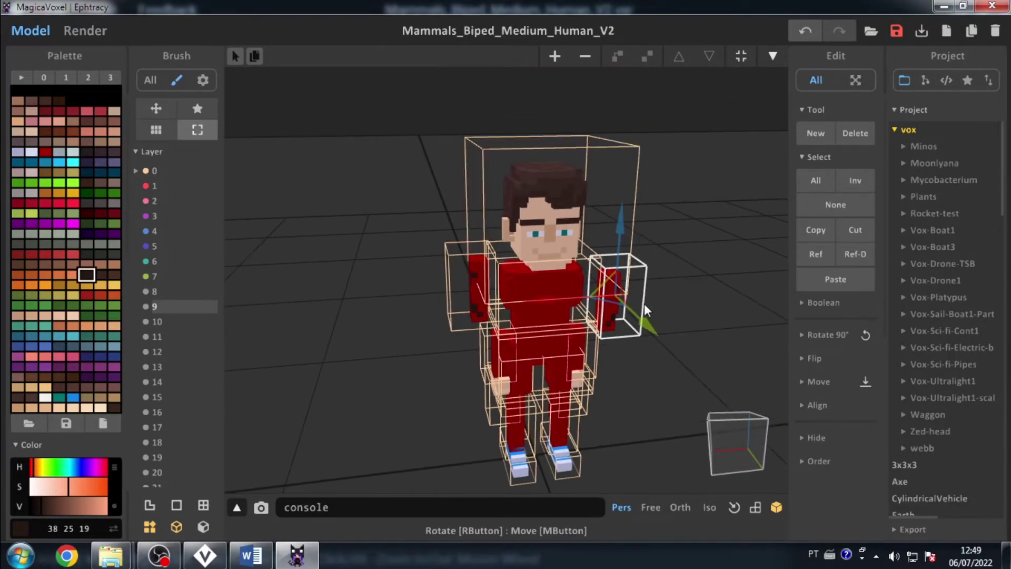
{"action": "left_click", "coordinate": [591, 227]}
{"action": "left_click", "coordinate": [571, 175]}
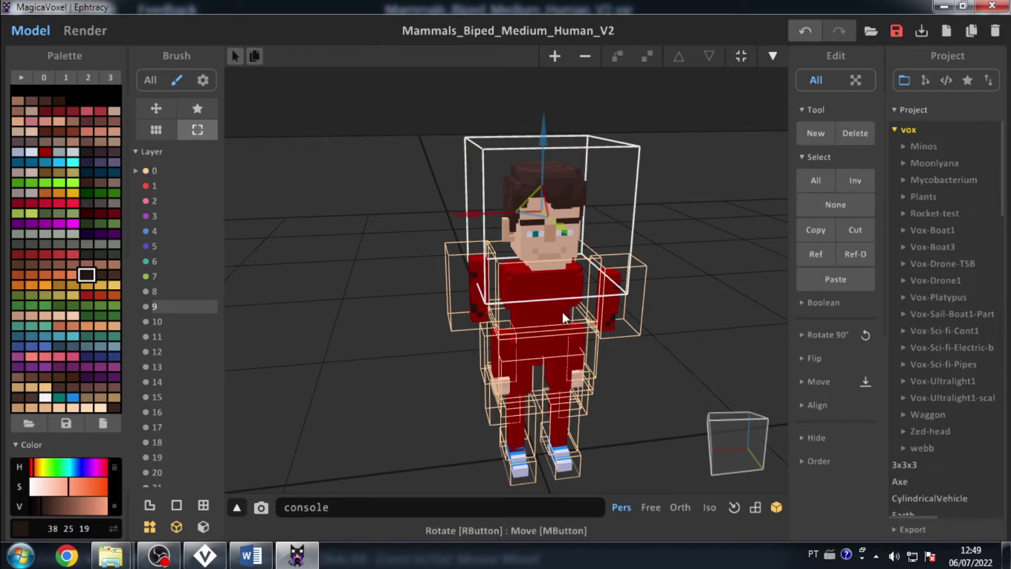
{"action": "double_click", "coordinate": [568, 243]}
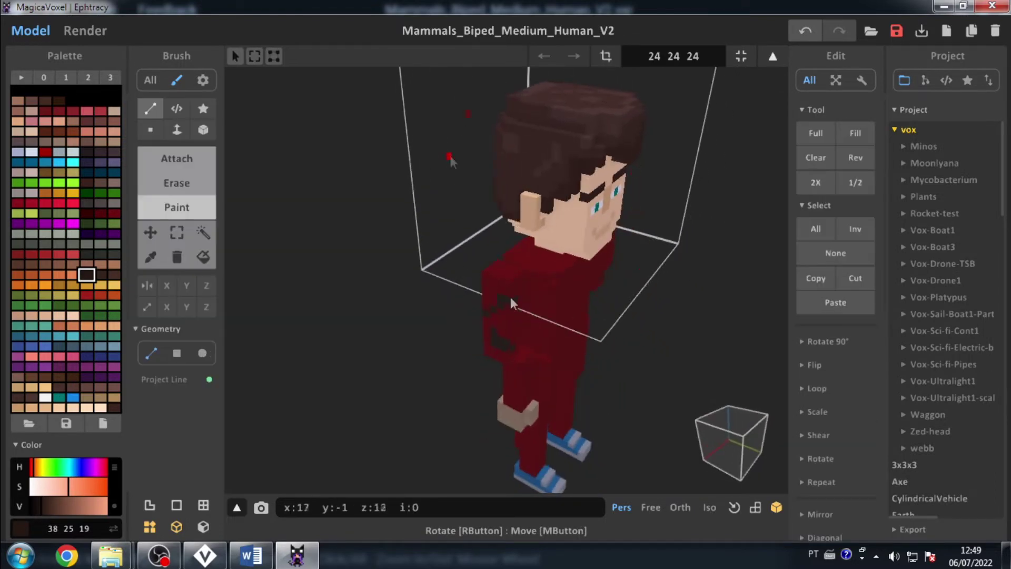
{"action": "right_click_drag", "start_coordinate": [511, 303], "coordinate": [438, 404]}
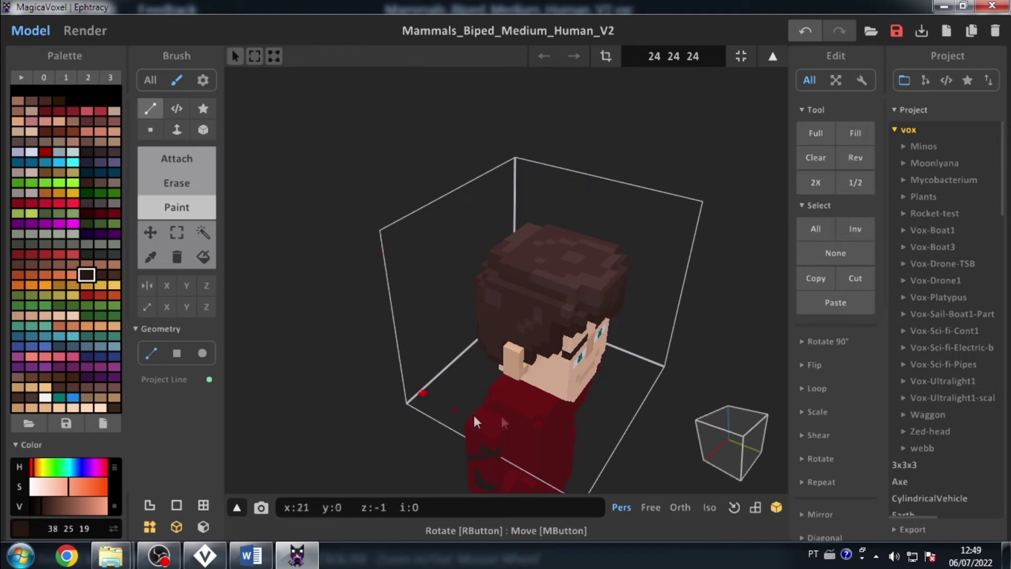
{"action": "right_click_drag", "start_coordinate": [538, 213], "coordinate": [498, 315]}
{"action": "right_click_drag", "start_coordinate": [726, 368], "coordinate": [582, 303]}
{"action": "scroll", "coordinate": [514, 302], "scroll_direction": "down", "scroll_amount": 3}
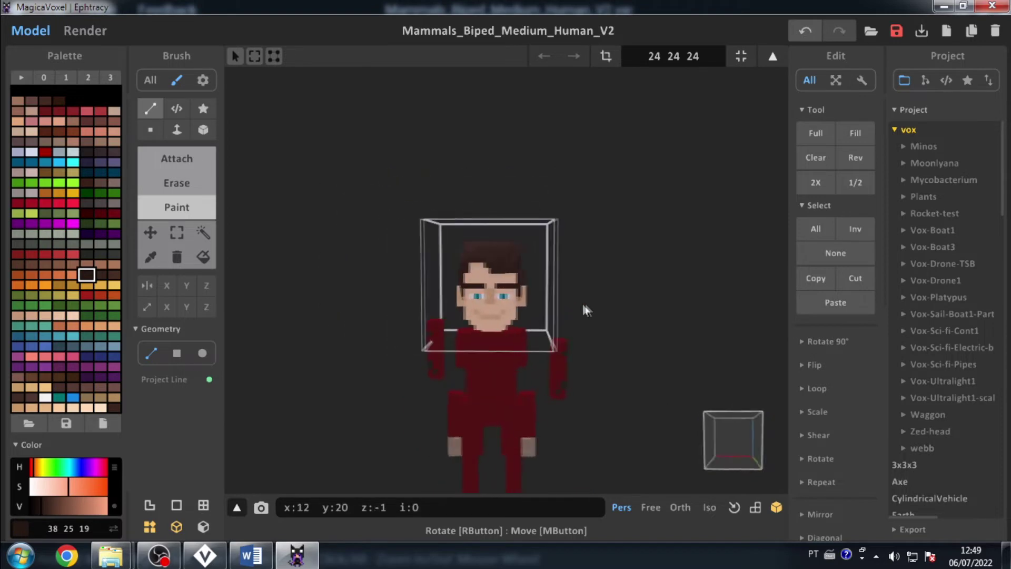
{"action": "key", "text": "Tab"}
{"action": "scroll", "coordinate": [495, 379], "scroll_direction": "up", "scroll_amount": 3}
{"action": "key", "text": "Tab"}
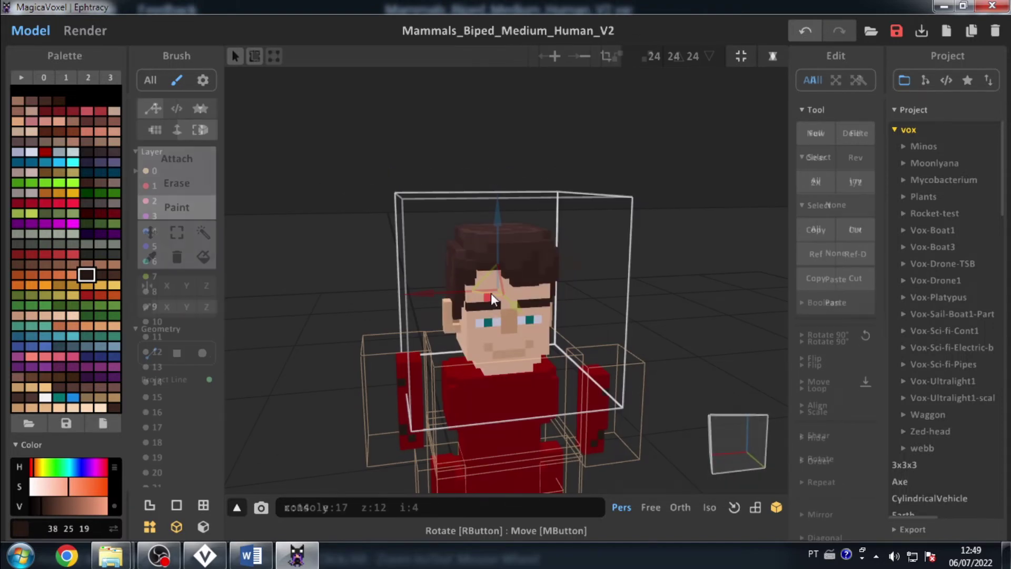
- Save the red-suited human model in MagicaVoxel and switch back to VoxEdit
{"action": "key", "text": "Tab"}
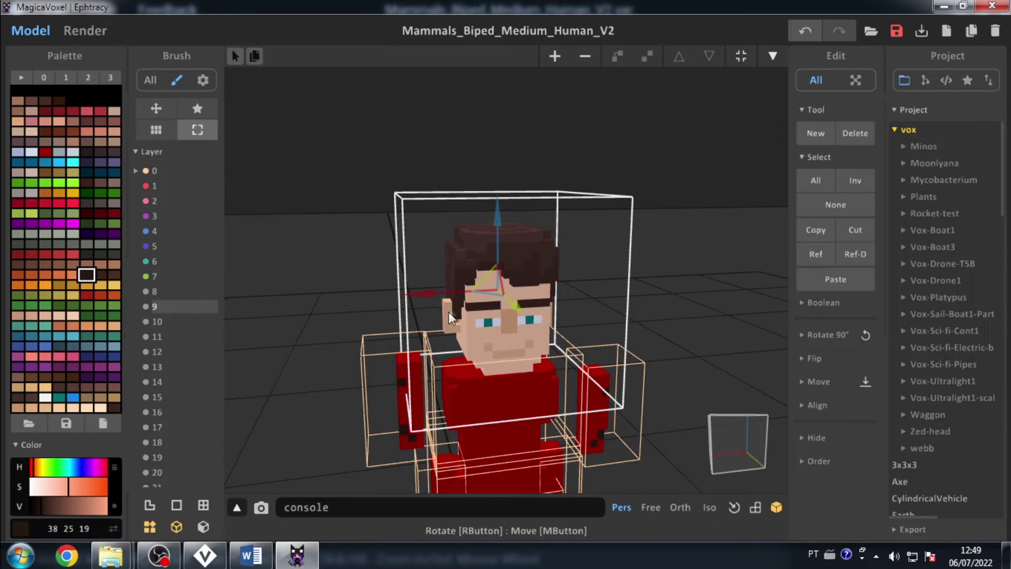
{"action": "scroll", "coordinate": [627, 94], "scroll_direction": "down", "scroll_amount": 2}
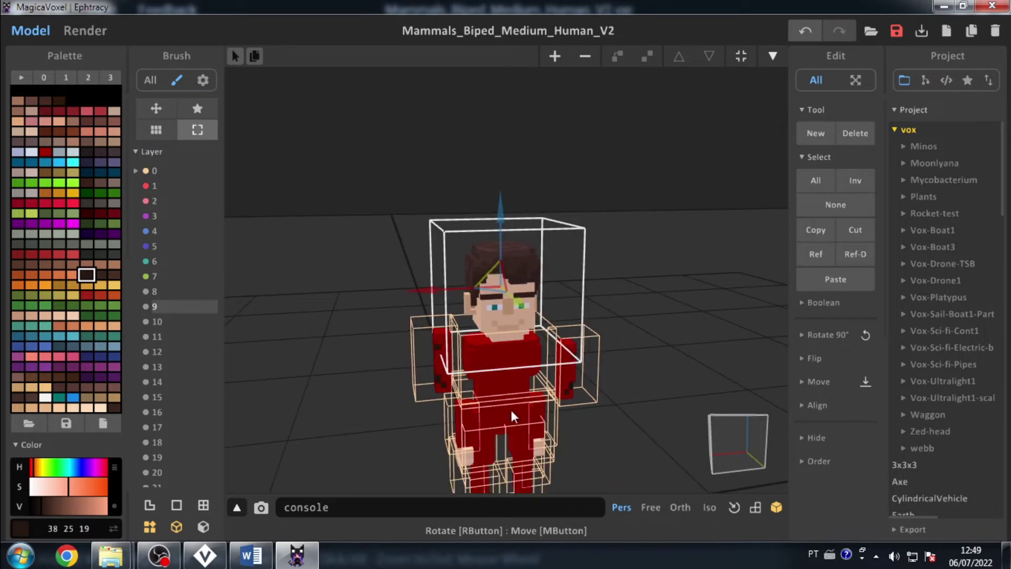
{"action": "mouse_move", "coordinate": [502, 208]}
{"action": "left_mouse_down"}
{"action": "mouse_move", "coordinate": [498, 228]}
{"action": "mouse_move", "coordinate": [500, 211]}
{"action": "left_mouse_up"}
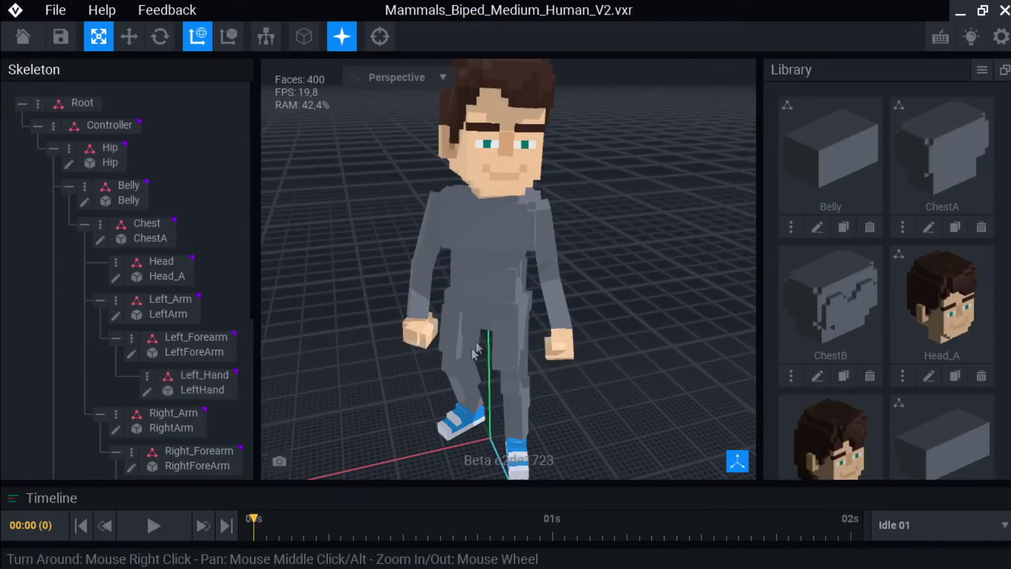
{"action": "left_click", "coordinate": [519, 243]}
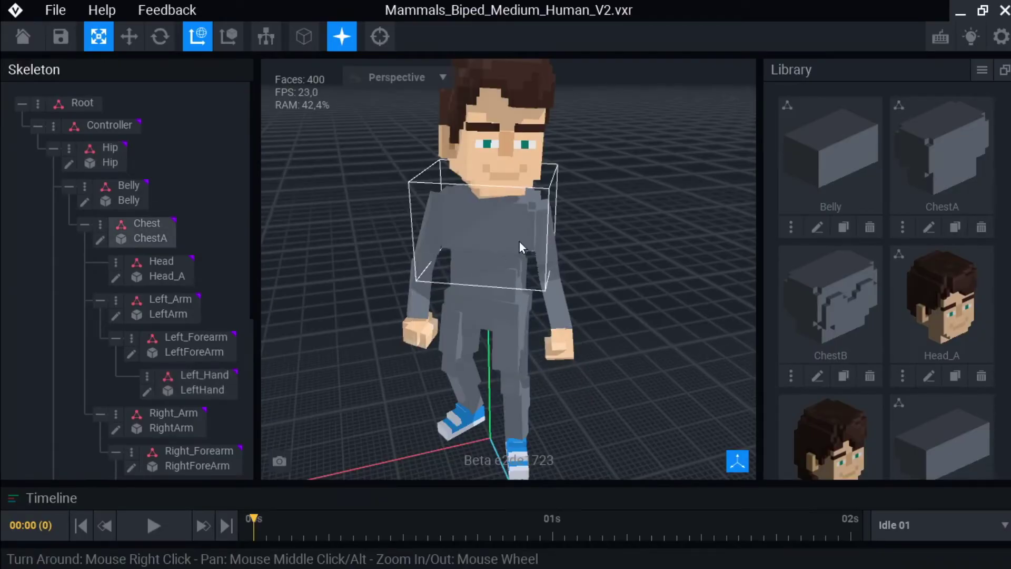
{"action": "left_click", "coordinate": [356, 365]}
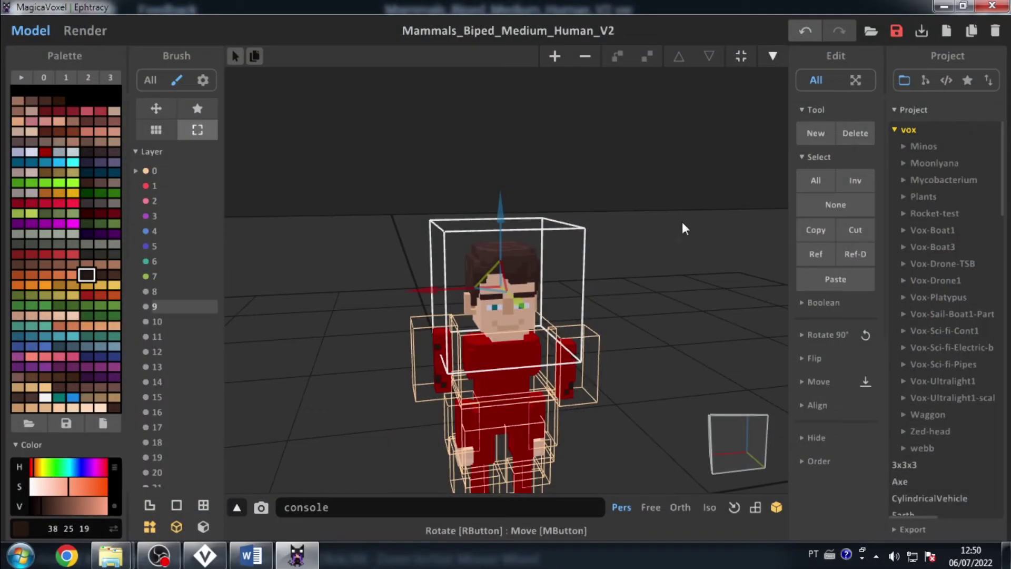
{"action": "scroll", "coordinate": [606, 284], "scroll_direction": "down", "scroll_amount": 2}
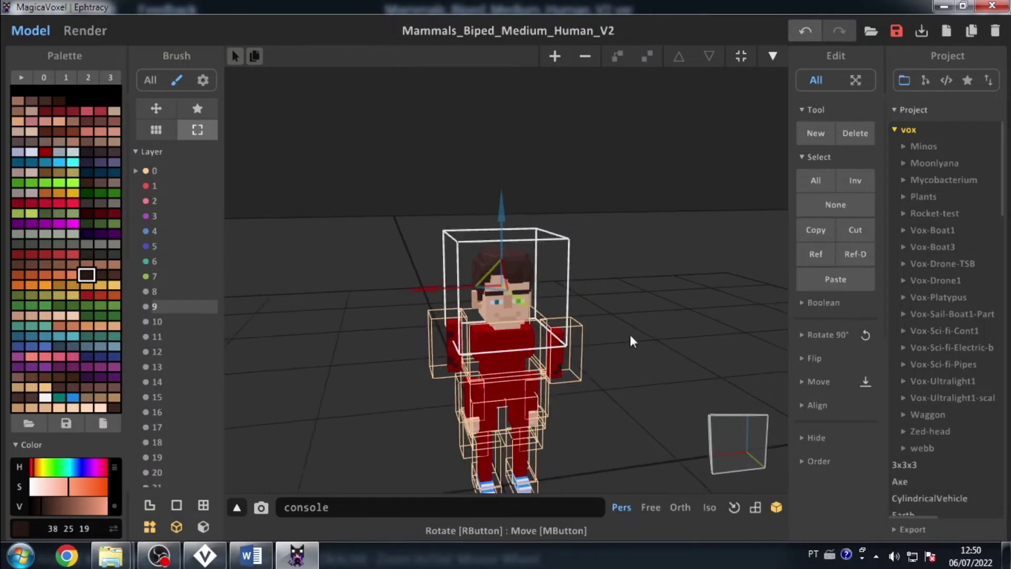
{"action": "middle_click_drag", "start_coordinate": [630, 335], "coordinate": [620, 278]}
{"action": "scroll", "coordinate": [621, 278], "scroll_direction": "up", "scroll_amount": 1}
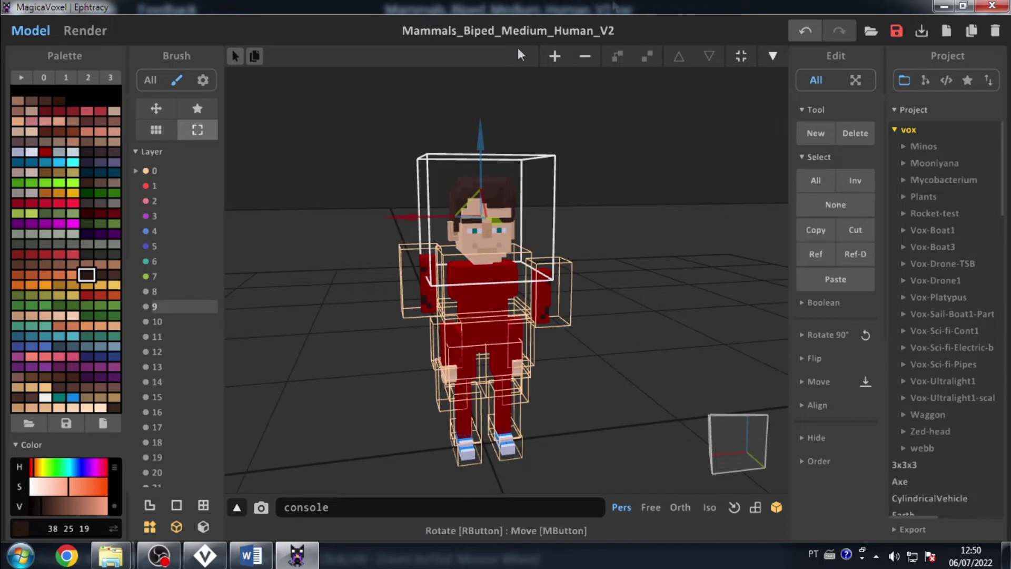
{"action": "left_click", "coordinate": [901, 33]}
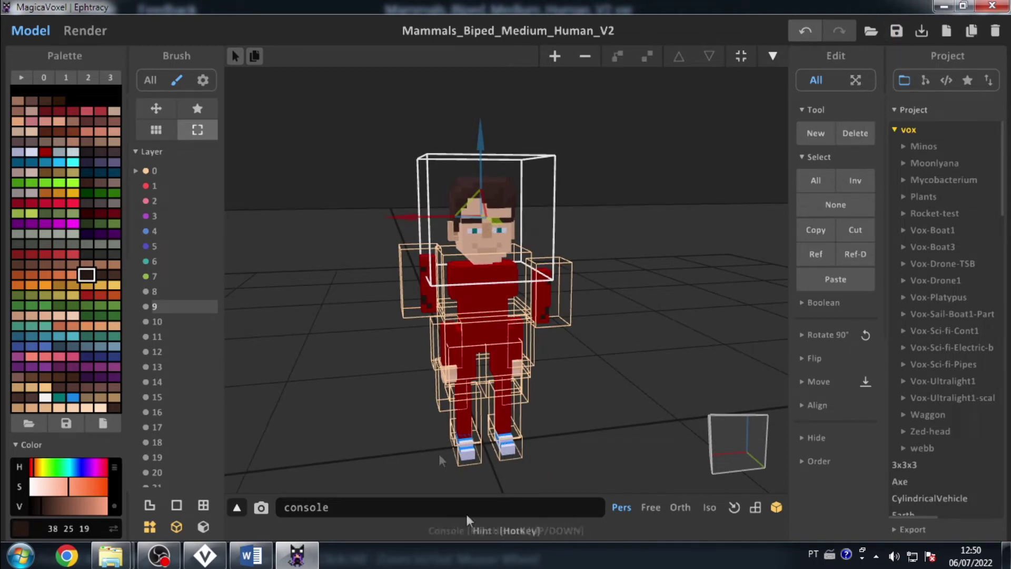
{"action": "left_click", "coordinate": [205, 554]}
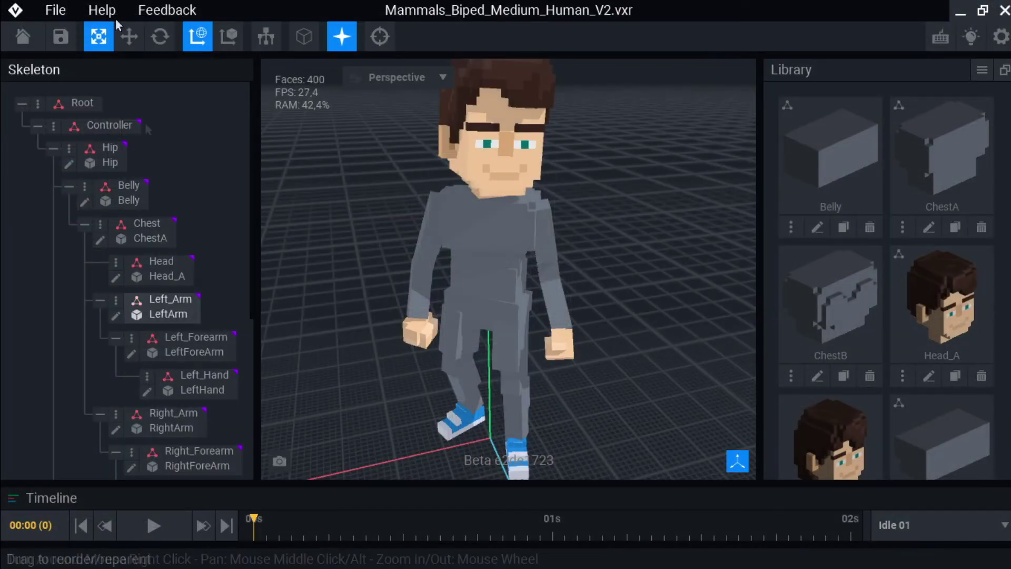
- Sync the red outfit from MagicaVoxel into the rig, then select the upper arm
{"action": "left_click", "coordinate": [55, 12]}
{"action": "mouse_move", "coordinate": [247, 71]}
{"action": "mouse_move", "coordinate": [138, 94]}
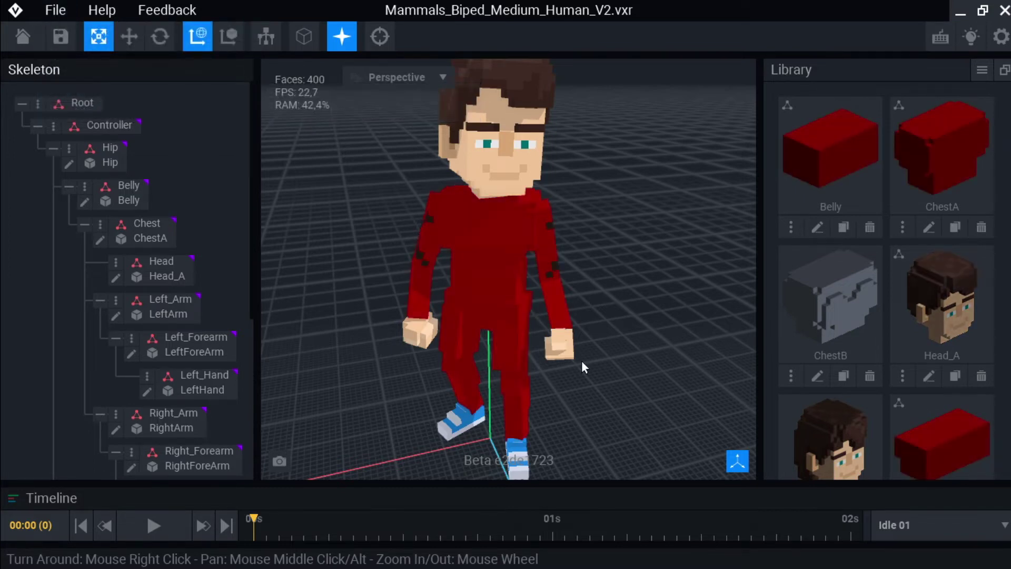
{"action": "right_click_drag", "start_coordinate": [501, 263], "coordinate": [523, 225]}
{"action": "left_click", "coordinate": [416, 248]}
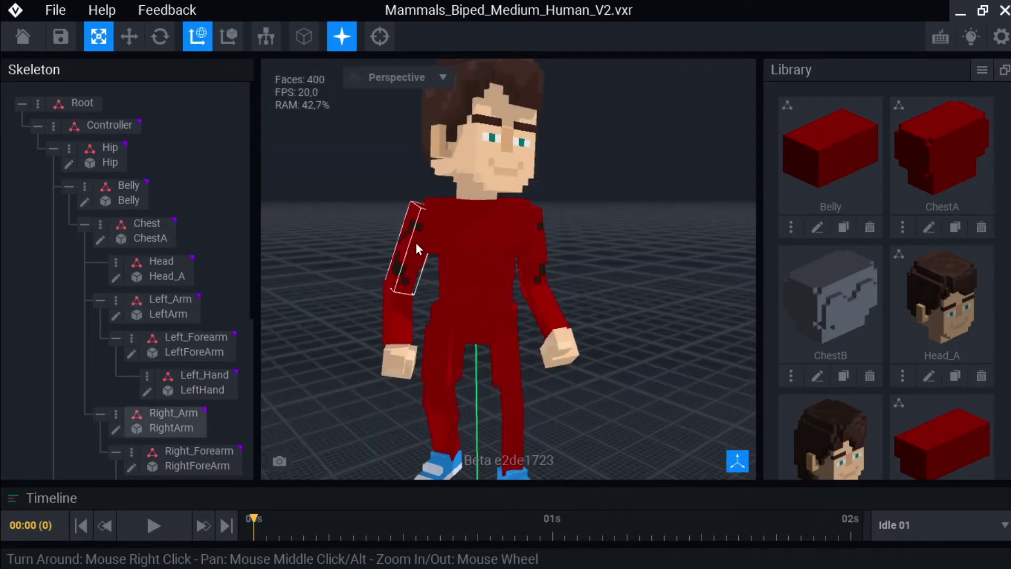
- Play the Attack 02 animation and stop it mid-punch at frame 4
{"action": "key", "text": "space"}
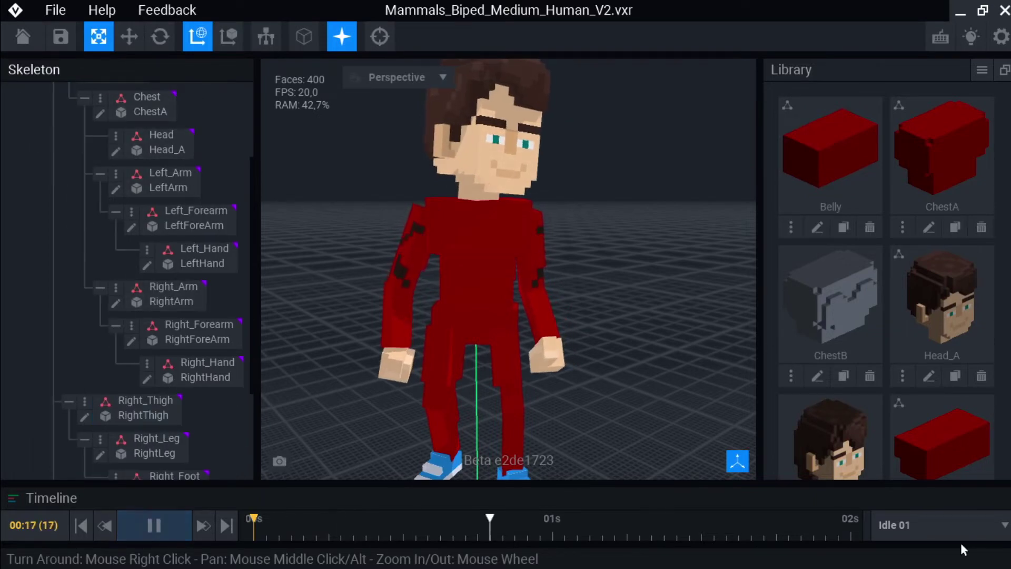
{"action": "left_click", "coordinate": [946, 524]}
{"action": "left_click", "coordinate": [935, 357]}
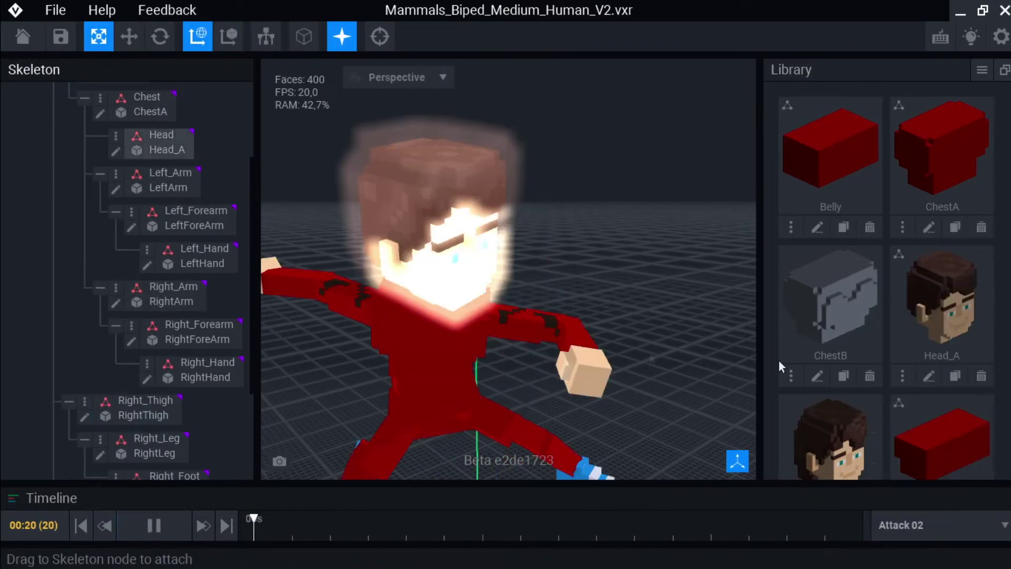
{"action": "left_click", "coordinate": [154, 525]}
{"action": "scroll", "coordinate": [492, 290], "scroll_direction": "down", "scroll_amount": 5}
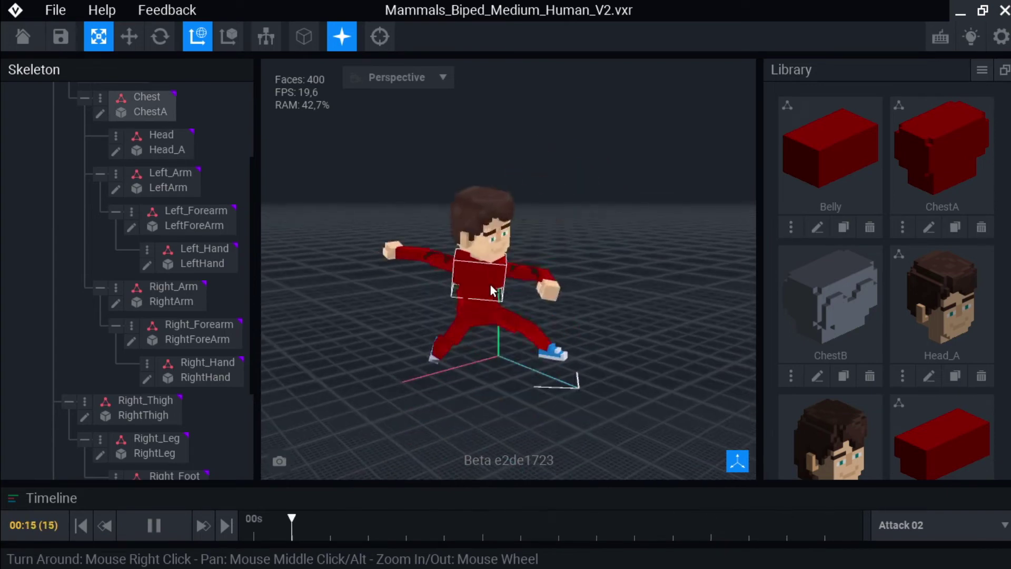
{"action": "right_click_drag", "start_coordinate": [492, 290], "coordinate": [483, 284]}
{"action": "left_click", "coordinate": [154, 525]}
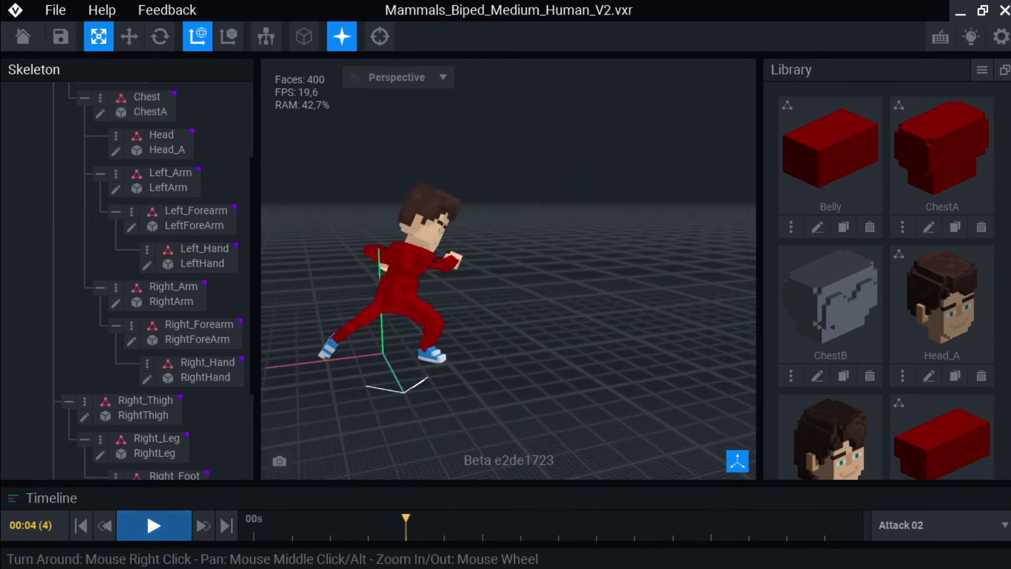
{"action": "right_click_drag", "start_coordinate": [401, 286], "coordinate": [362, 220]}
{"action": "scroll", "coordinate": [408, 282], "scroll_direction": "up", "scroll_amount": 5}
{"action": "scroll", "coordinate": [420, 282], "scroll_direction": "down", "scroll_amount": 5}
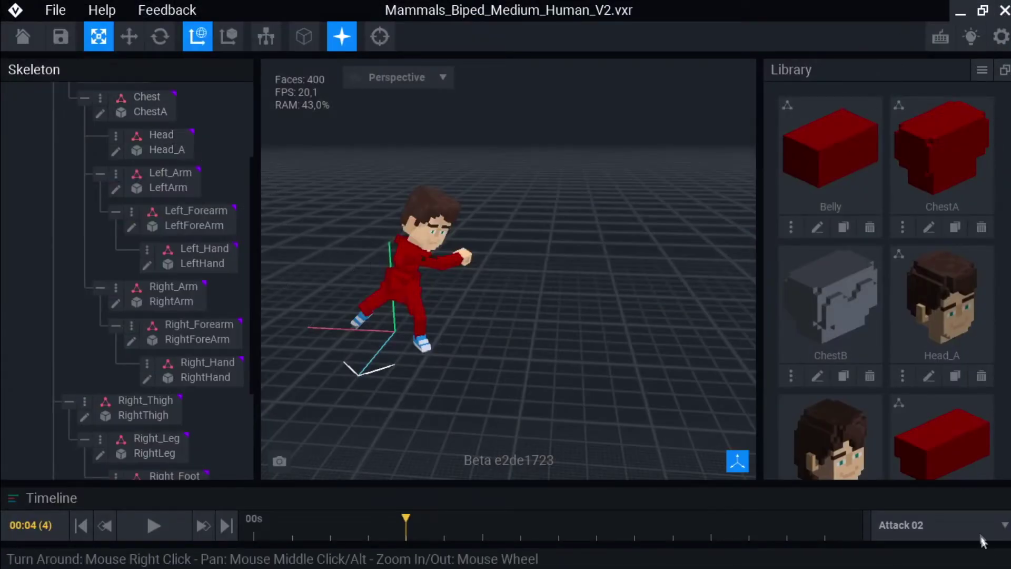
{"action": "left_click", "coordinate": [956, 525]}
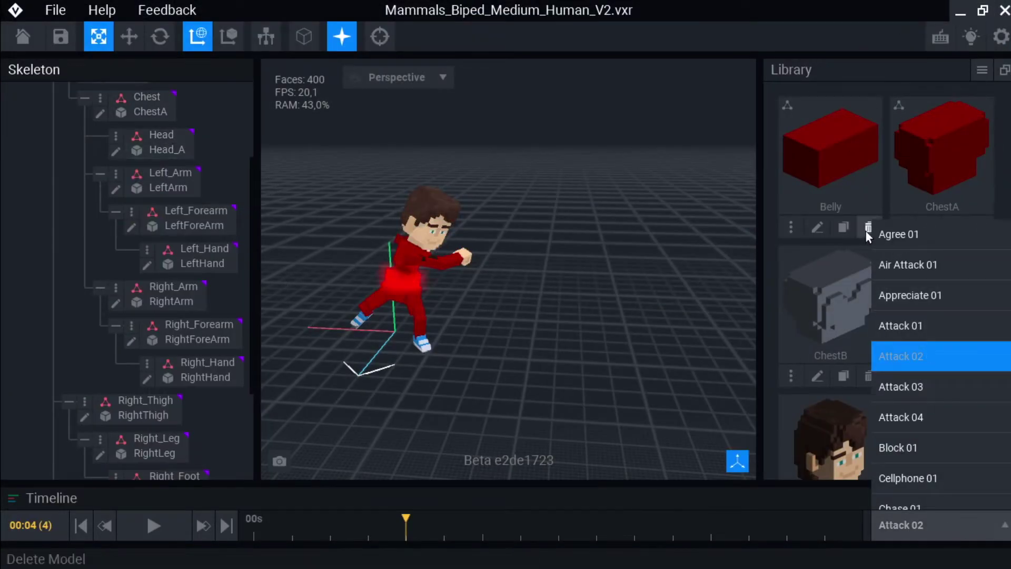
- Switch the preview to Agree 01 and sync the character to MagicaVoxel
{"action": "left_click", "coordinate": [883, 234]}
{"action": "left_click", "coordinate": [58, 11]}
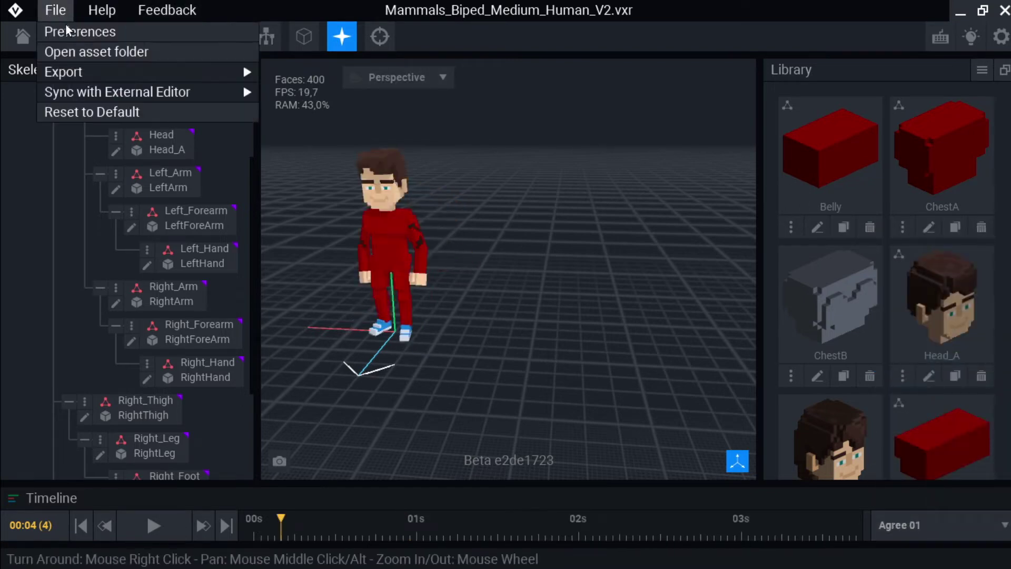
{"action": "mouse_move", "coordinate": [221, 92]}
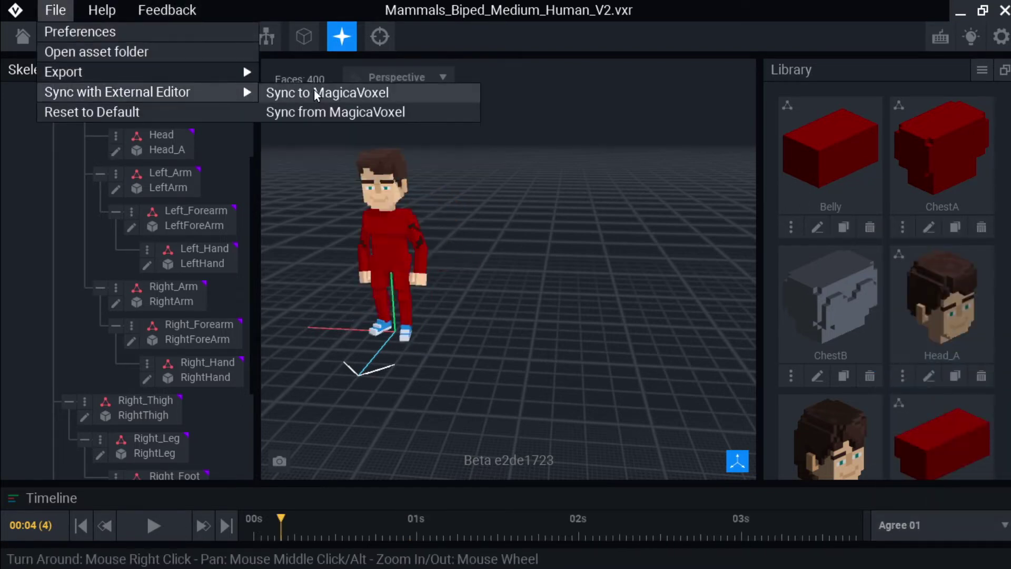
{"action": "left_click", "coordinate": [314, 92]}
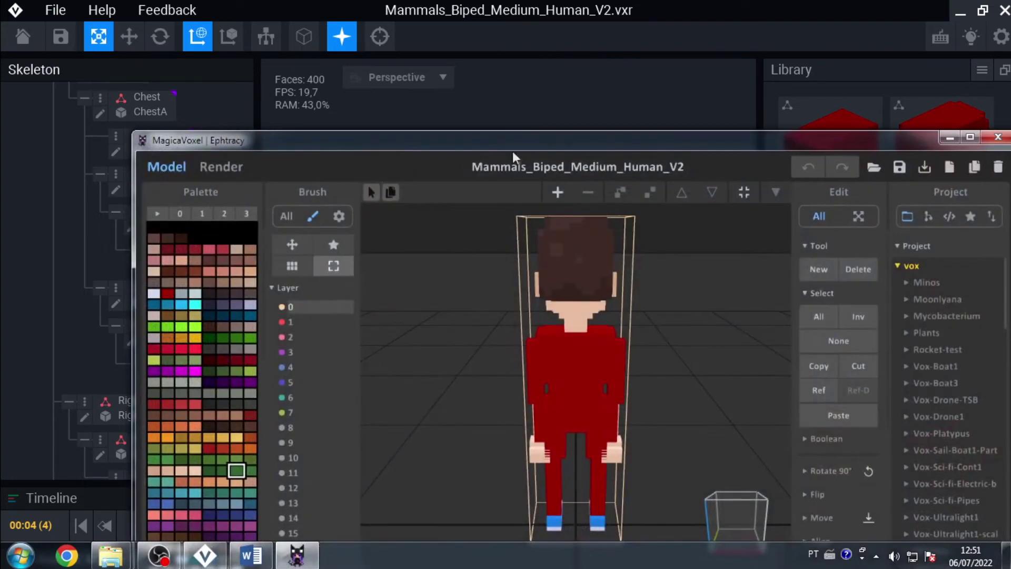
{"action": "right_click_drag", "start_coordinate": [551, 506], "coordinate": [722, 476]}
{"action": "right_click_drag", "start_coordinate": [612, 343], "coordinate": [459, 331]}
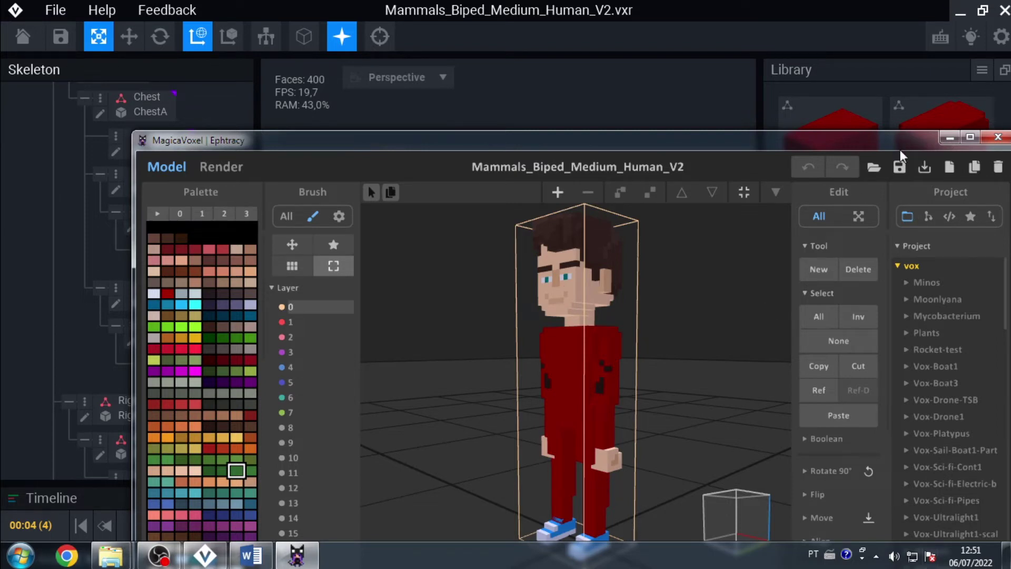
- Save the human model in a maximized MagicaVoxel window and close it
{"action": "left_click", "coordinate": [274, 6]}
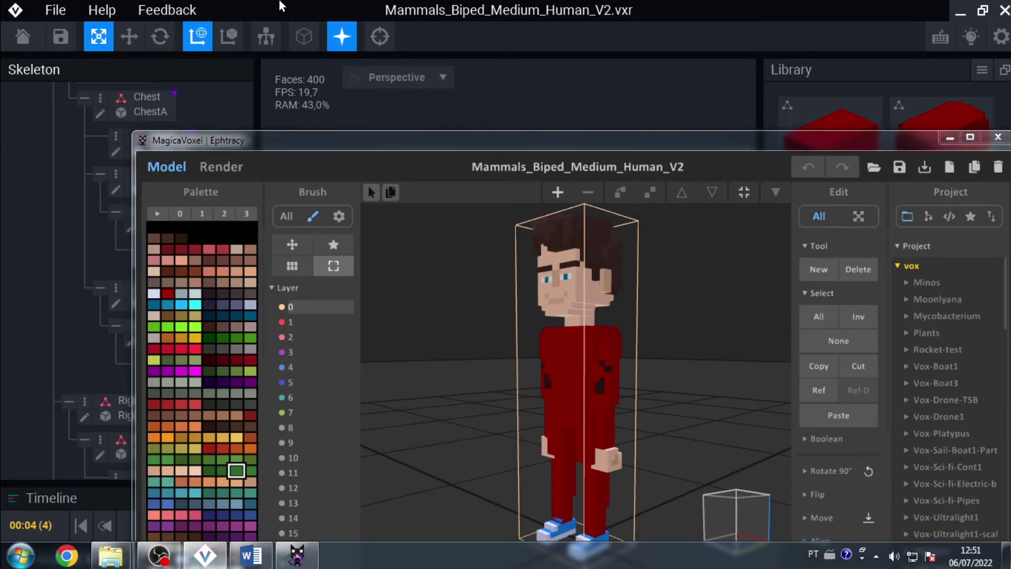
{"action": "left_click", "coordinate": [55, 10]}
{"action": "mouse_move", "coordinate": [77, 68]}
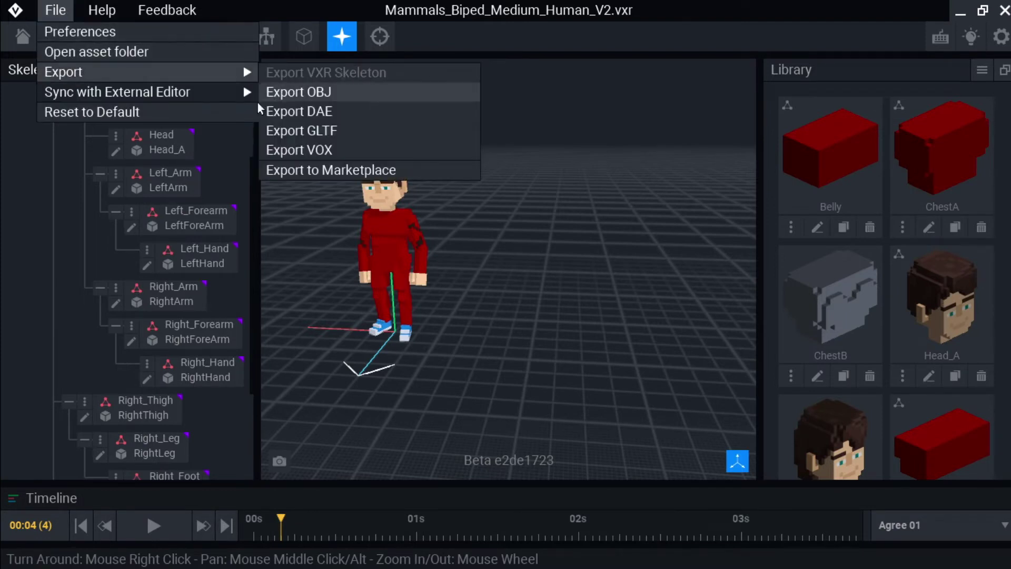
{"action": "mouse_move", "coordinate": [253, 98]}
{"action": "left_click", "coordinate": [495, 313]}
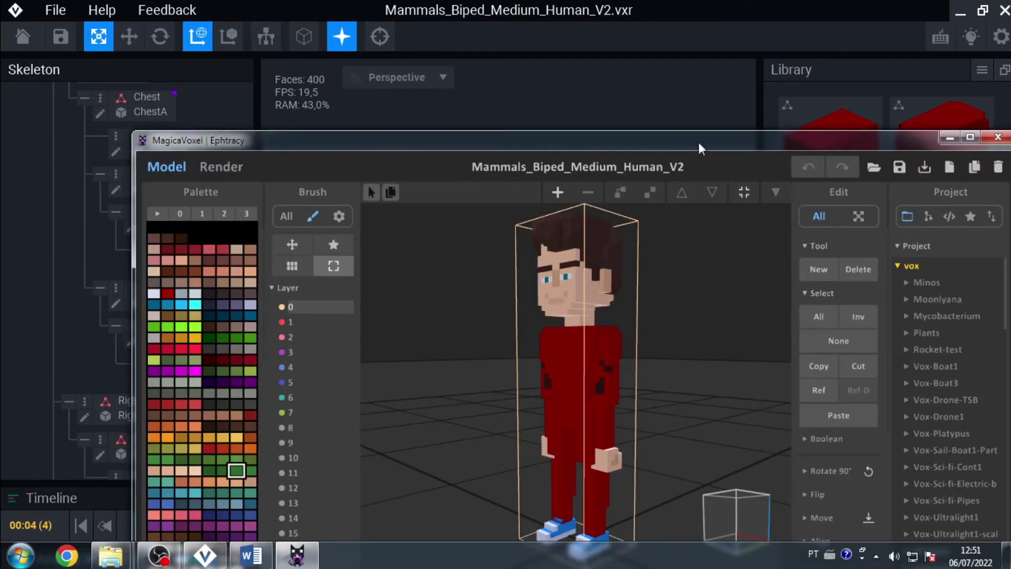
{"action": "double_click", "coordinate": [698, 142]}
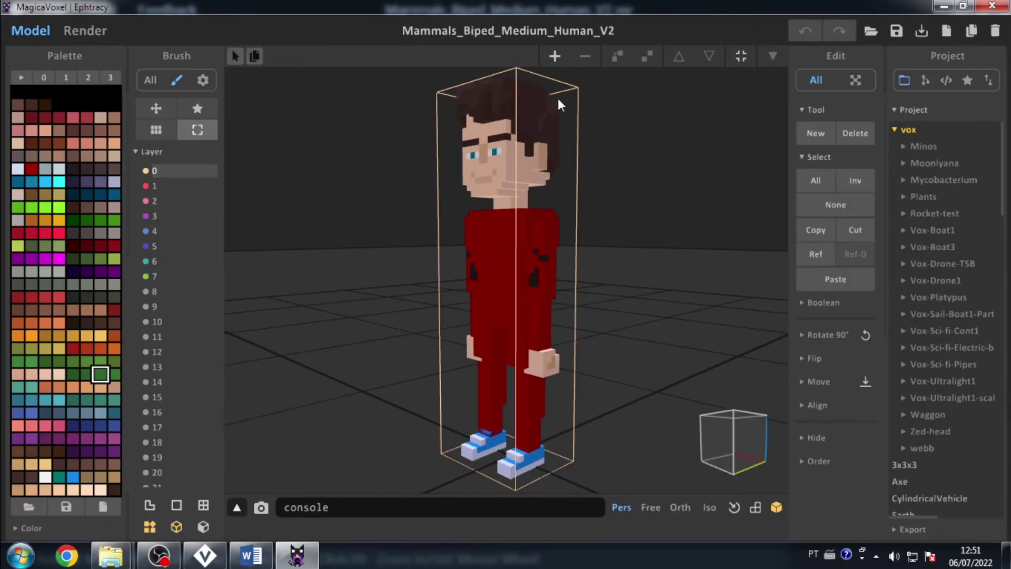
{"action": "left_click", "coordinate": [897, 31]}
{"action": "left_click", "coordinate": [992, 6]}
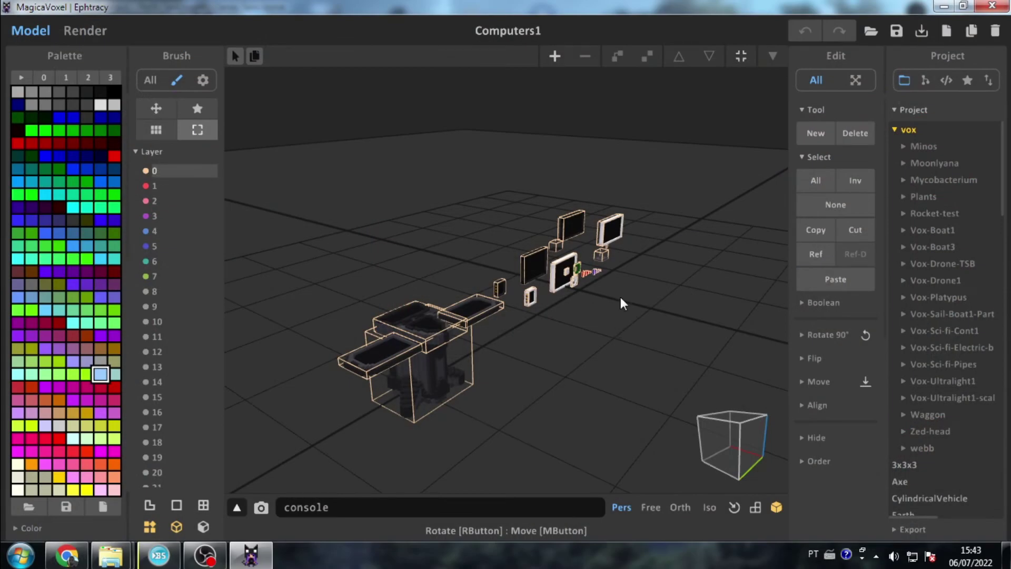
- Select the TerminalBase model and widen the Outline list to show full object names
{"action": "mouse_move", "coordinate": [604, 304]}
{"action": "right_mouse_down"}
{"action": "mouse_move", "coordinate": [621, 340]}
{"action": "mouse_move", "coordinate": [526, 349]}
{"action": "mouse_move", "coordinate": [599, 321]}
{"action": "right_mouse_up"}
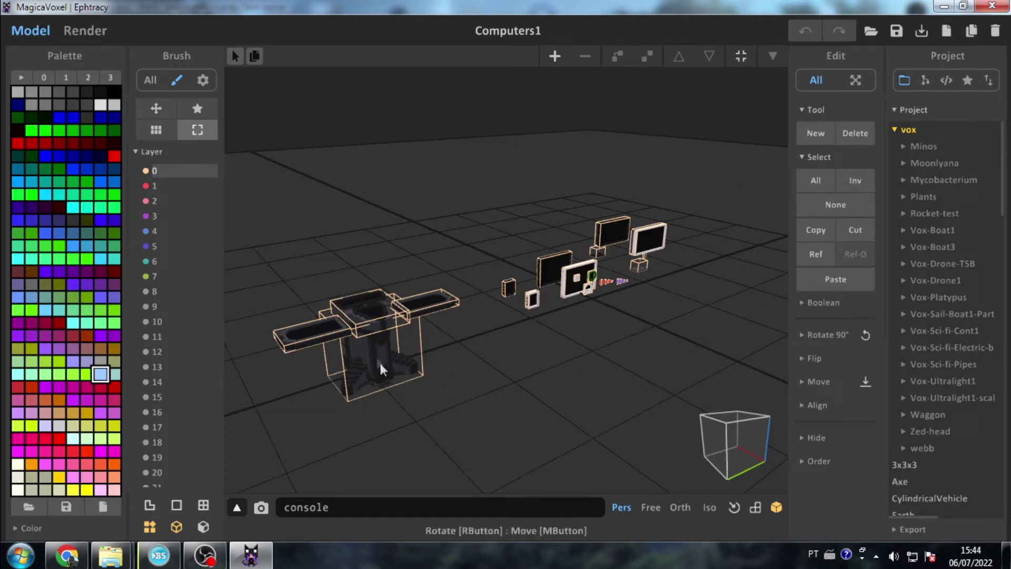
{"action": "left_click", "coordinate": [388, 374]}
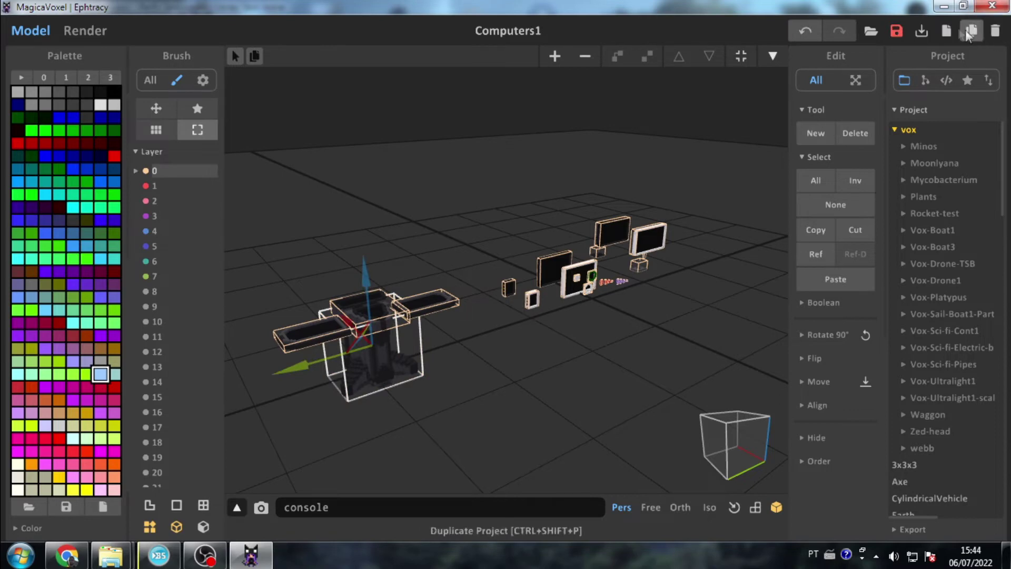
{"action": "left_click", "coordinate": [925, 80]}
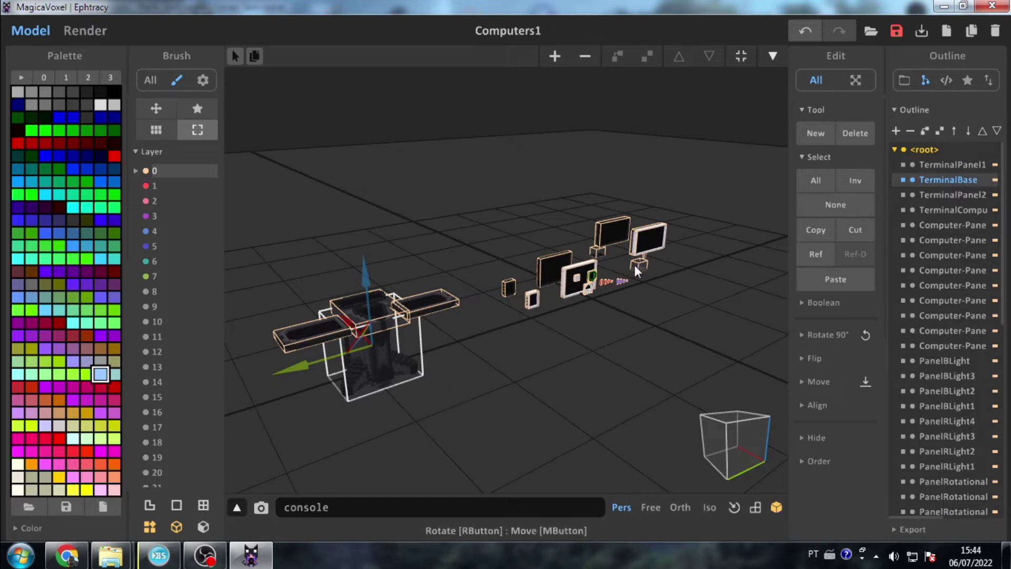
{"action": "right_click_drag", "start_coordinate": [544, 330], "coordinate": [548, 330]}
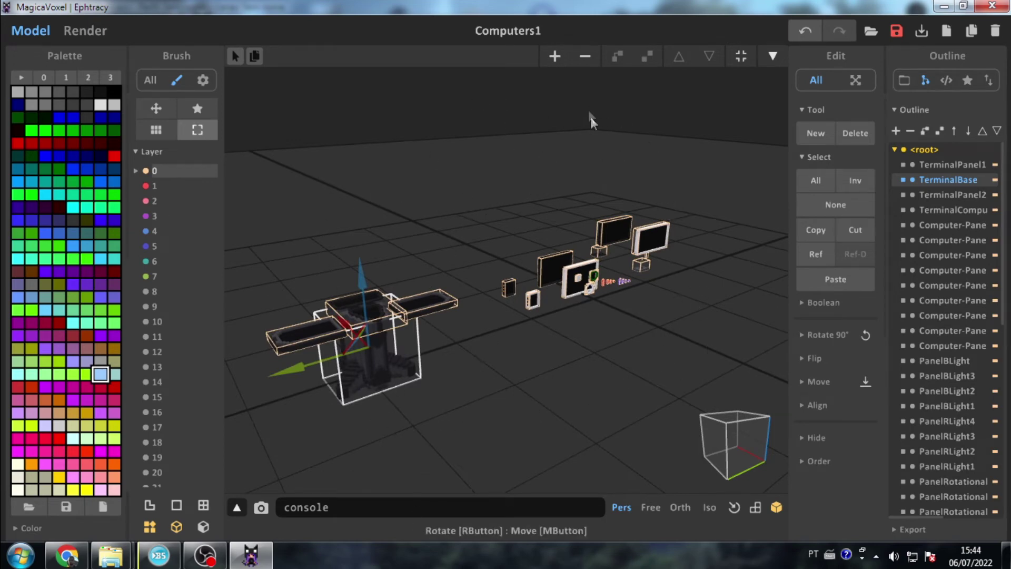
{"action": "right_click_drag", "start_coordinate": [563, 180], "coordinate": [568, 201]}
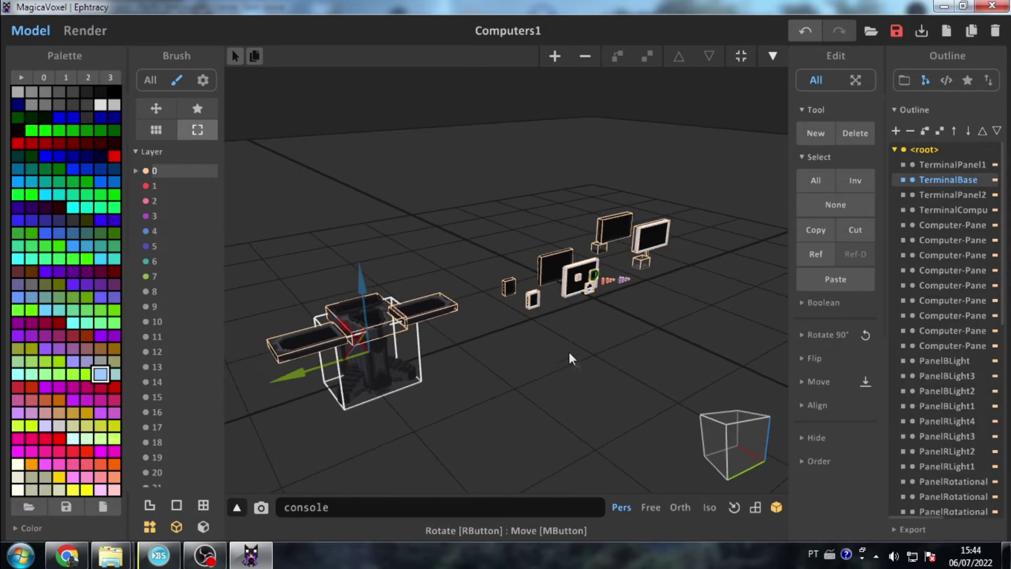
{"action": "scroll", "coordinate": [980, 350], "scroll_direction": "down", "scroll_amount": 3}
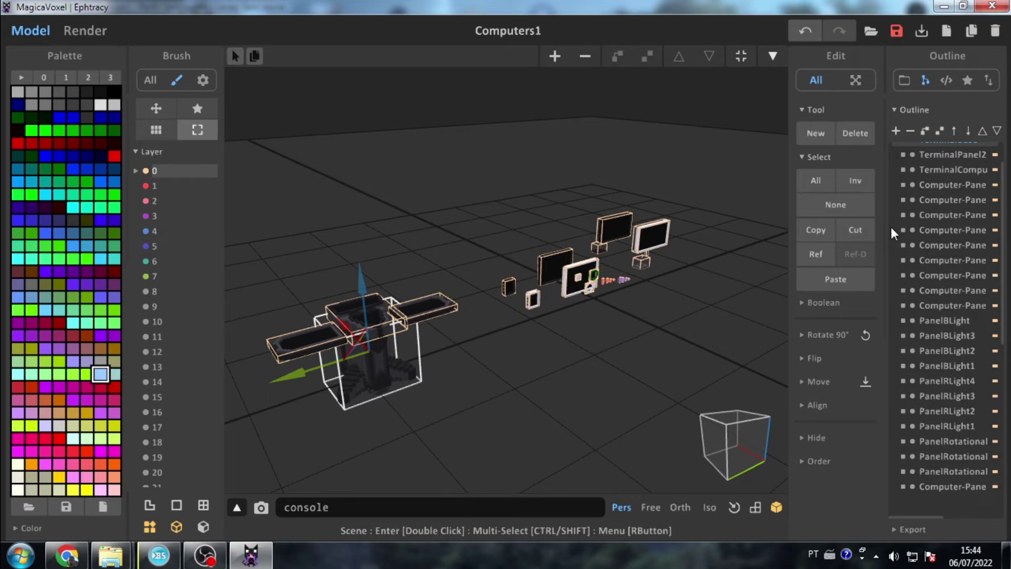
{"action": "left_click_drag", "start_coordinate": [891, 227], "coordinate": [853, 227]}
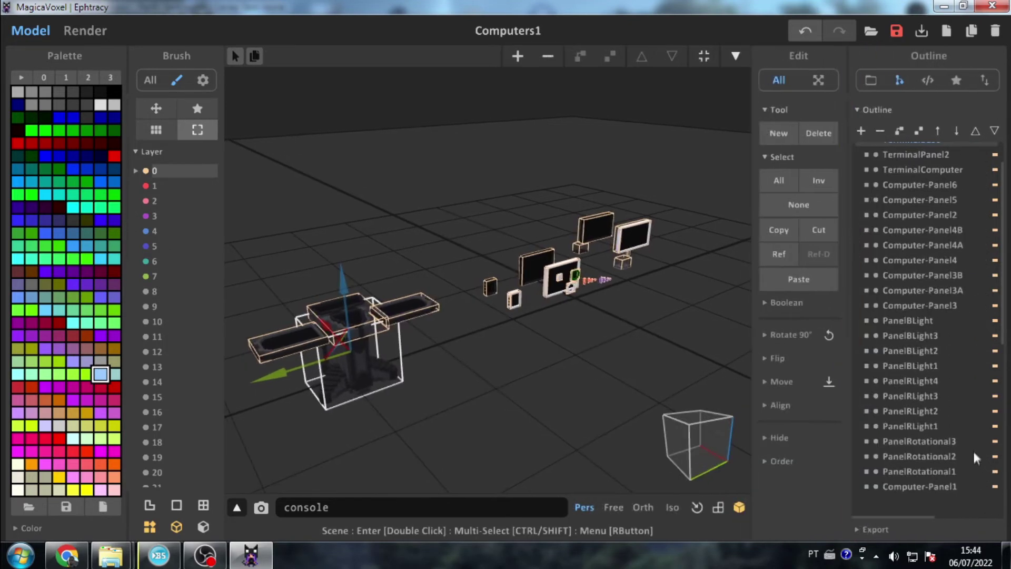
{"action": "scroll", "coordinate": [973, 449], "scroll_direction": "up", "scroll_amount": 3}
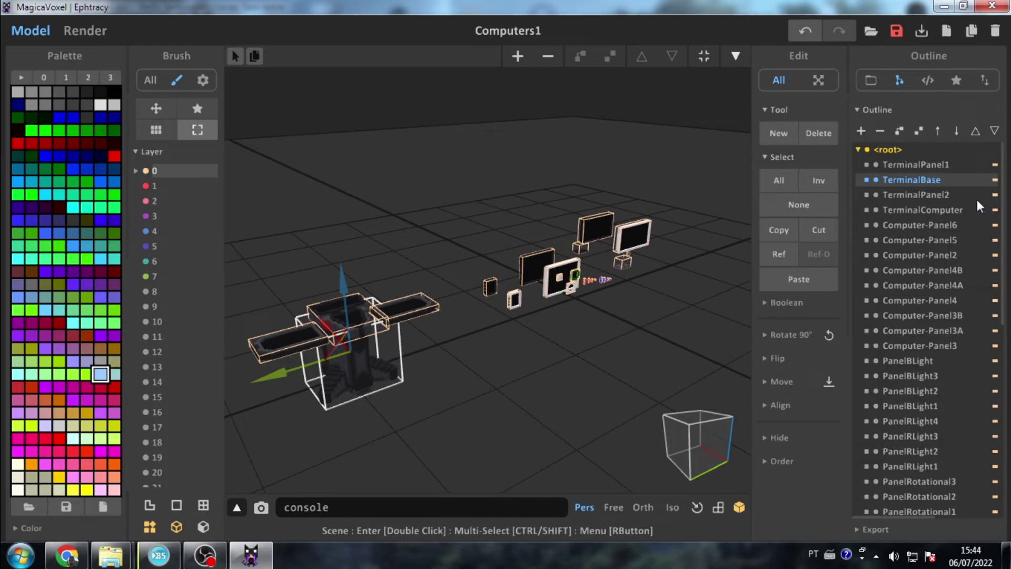
- Duplicate TerminalBase and switch back and forth between the two TerminalBase entries in the Outline
{"action": "left_click", "coordinate": [416, 362]}
{"action": "left_click", "coordinate": [376, 351]}
{"action": "left_click_drag", "start_coordinate": [328, 324], "coordinate": [365, 371], "text": "ctrl"}
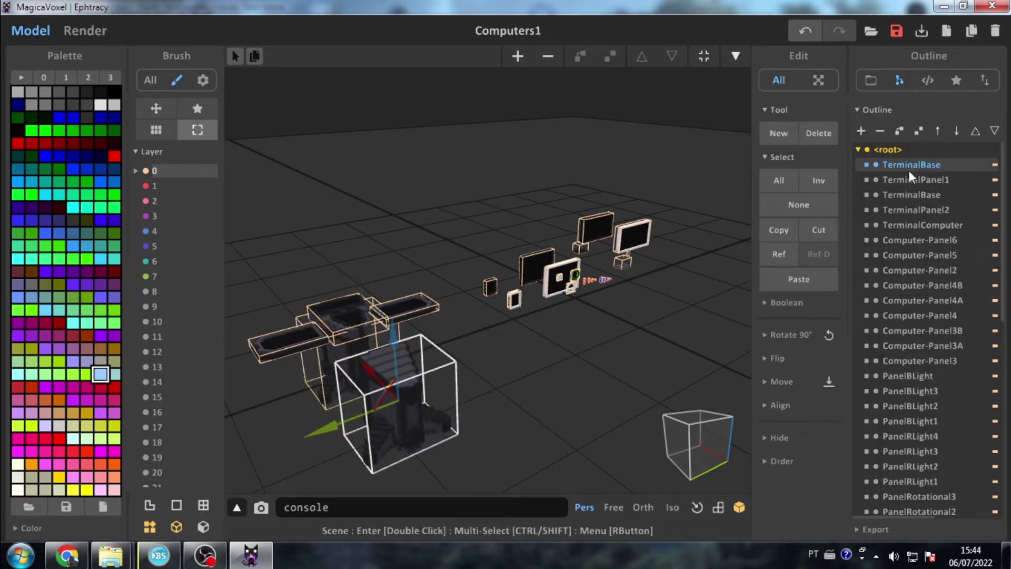
{"action": "left_click", "coordinate": [909, 198]}
{"action": "left_click", "coordinate": [911, 167]}
{"action": "left_click", "coordinate": [911, 193]}
{"action": "left_click", "coordinate": [911, 165]}
{"action": "left_click", "coordinate": [911, 194]}
{"action": "left_click", "coordinate": [908, 166]}
- Check the first TerminalBase's context menu, dismiss it, and clear the selection
{"action": "right_click", "coordinate": [931, 164]}
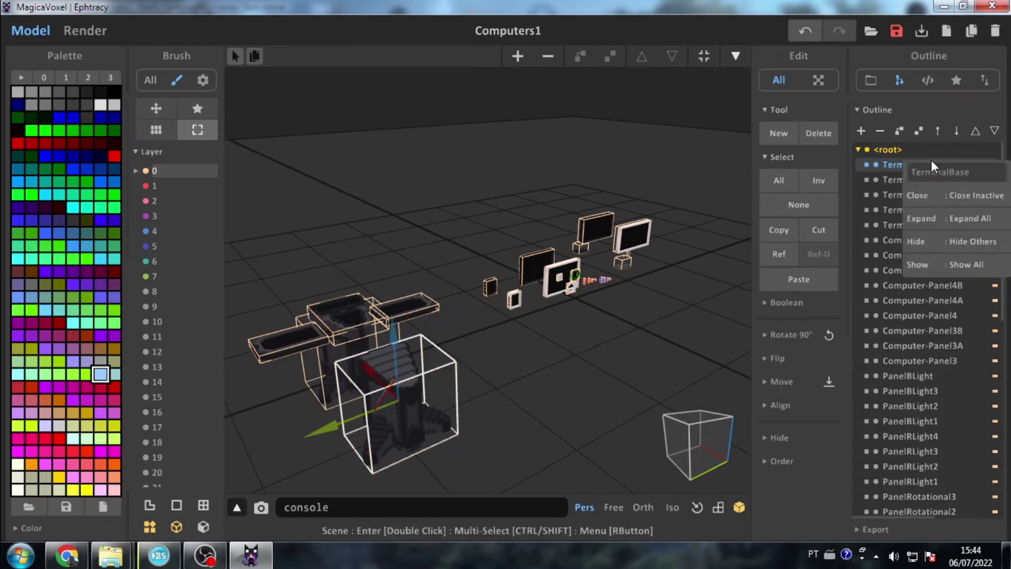
{"action": "left_click_drag", "start_coordinate": [984, 174], "coordinate": [863, 167]}
{"action": "left_click", "coordinate": [874, 165]}
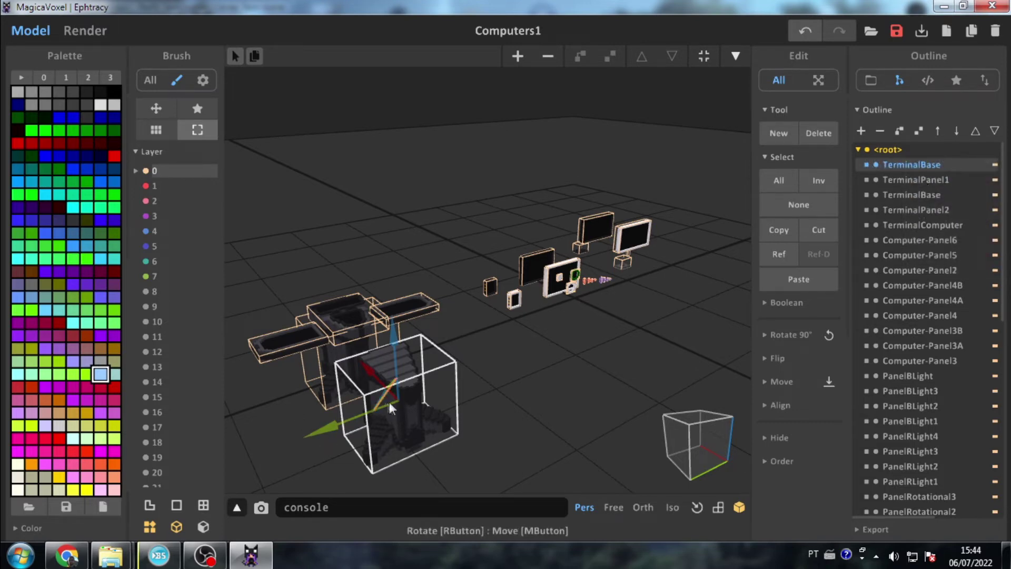
{"action": "left_click", "coordinate": [409, 393]}
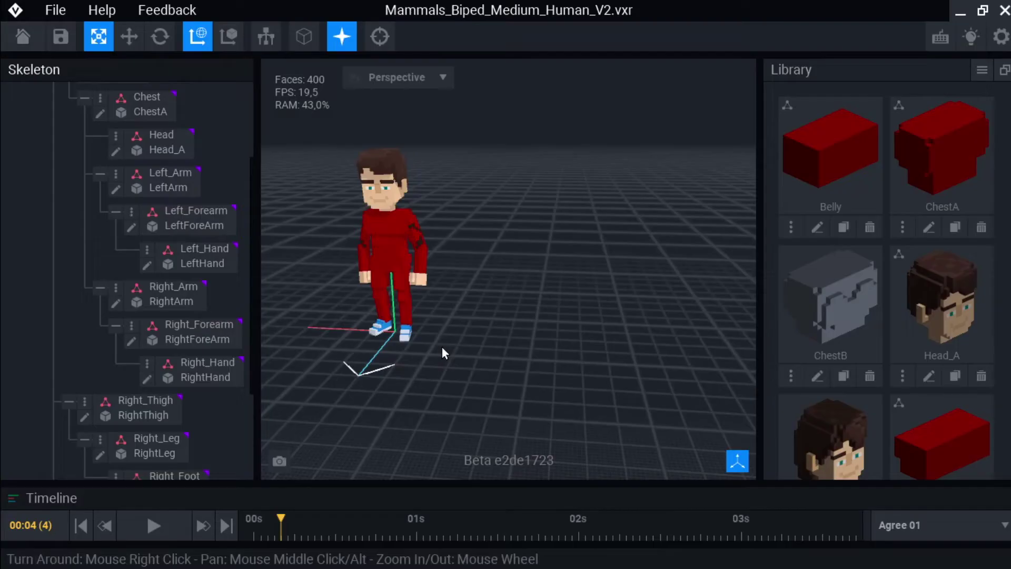
{"action": "middle_click_drag", "start_coordinate": [415, 252], "coordinate": [651, 301]}
{"action": "right_click_drag", "start_coordinate": [508, 262], "coordinate": [534, 306]}
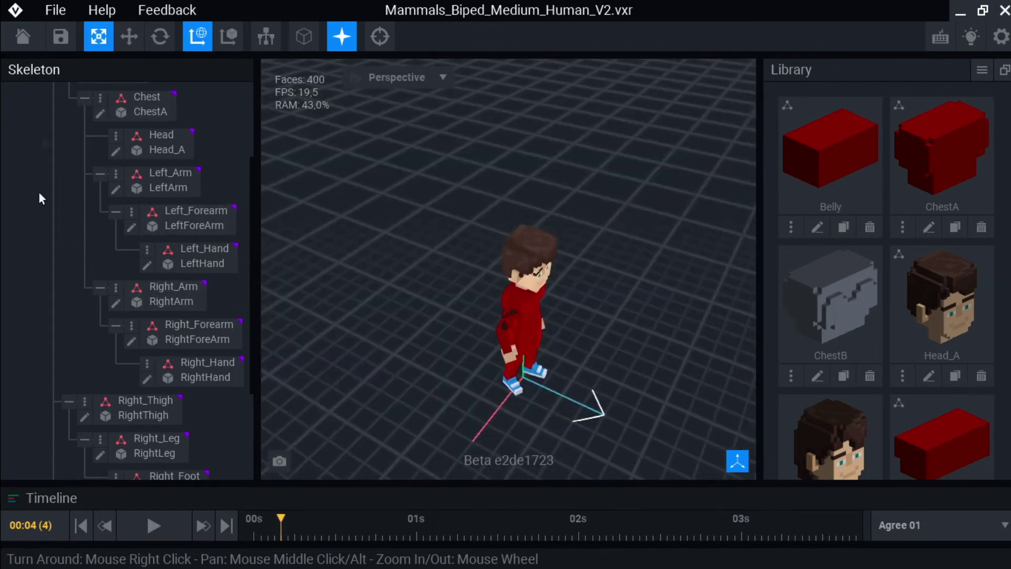
- Save the biped rig, create a new asset named sphere, and decline replacing the existing sphere file
{"action": "left_click", "coordinate": [23, 36]}
{"action": "left_click", "coordinate": [343, 246]}
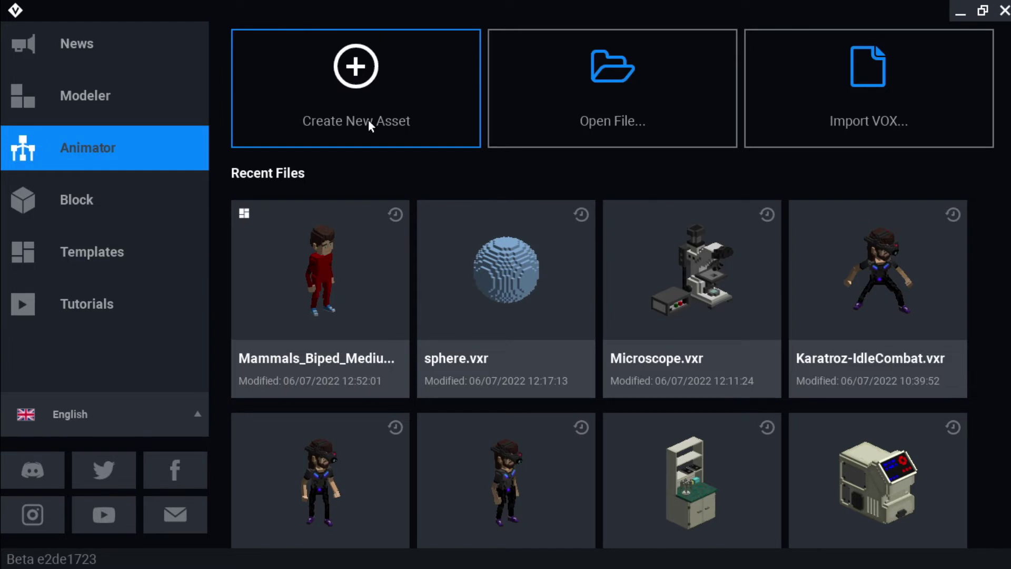
{"action": "left_click", "coordinate": [346, 67]}
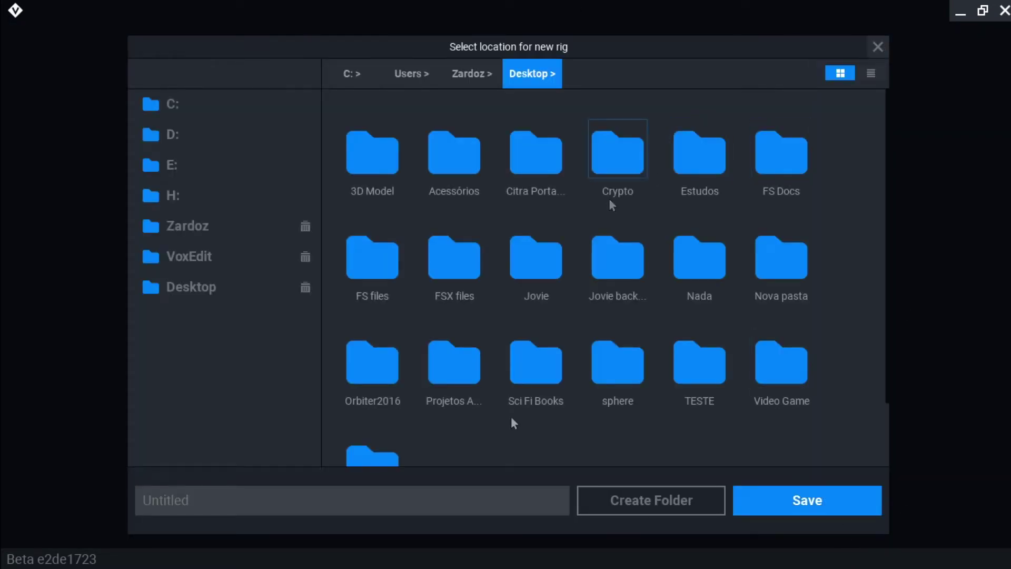
{"action": "left_click", "coordinate": [365, 502]}
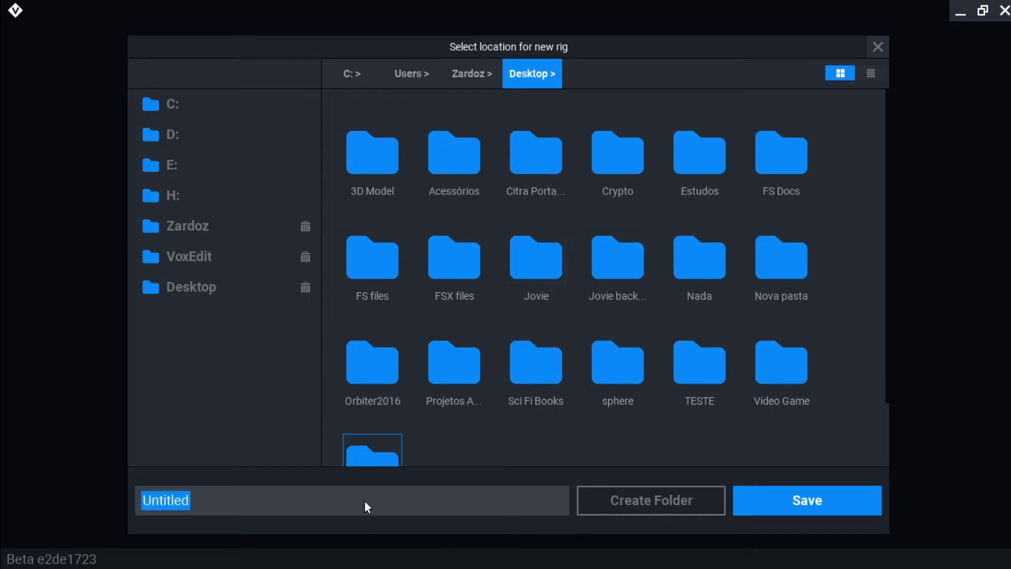
{"action": "type", "text": "sphere"}
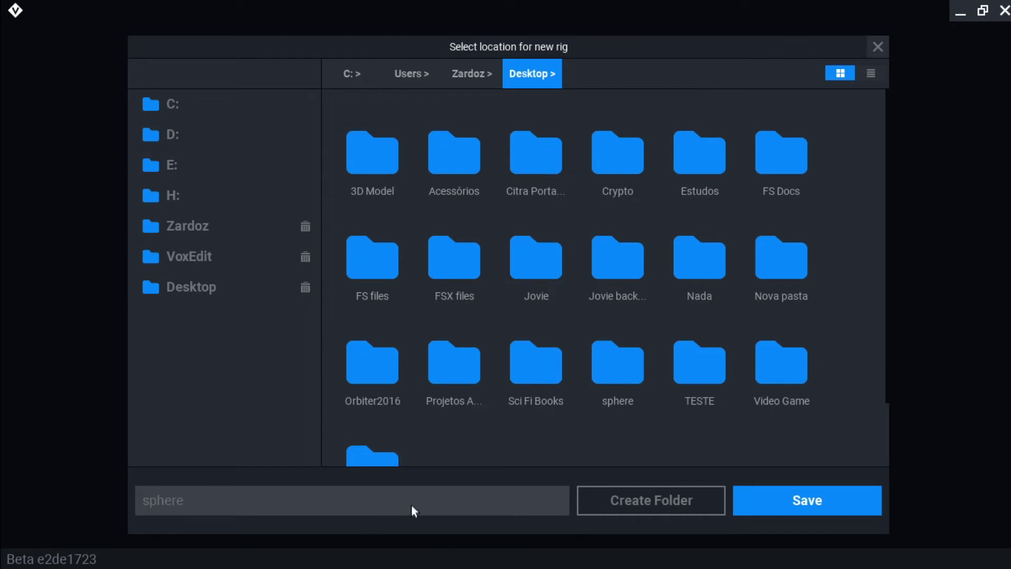
{"action": "left_click", "coordinate": [807, 501]}
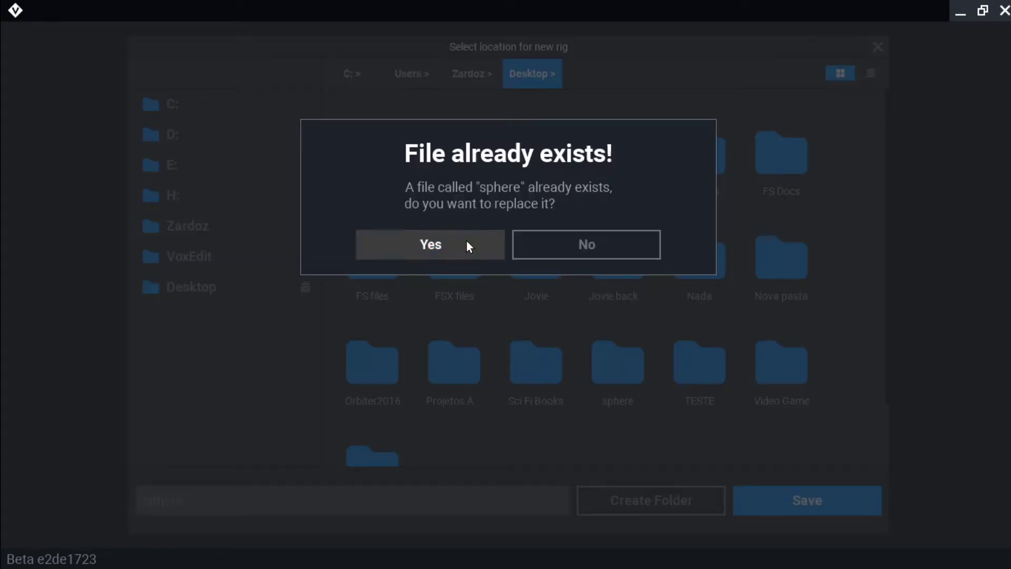
{"action": "left_click", "coordinate": [548, 242]}
{"action": "left_click", "coordinate": [261, 497]}
{"action": "left_click", "coordinate": [261, 497]}
- Save the rig as sphere1 and add a child node named Control under Root
{"action": "type", "text": "1"}
{"action": "left_click", "coordinate": [817, 502]}
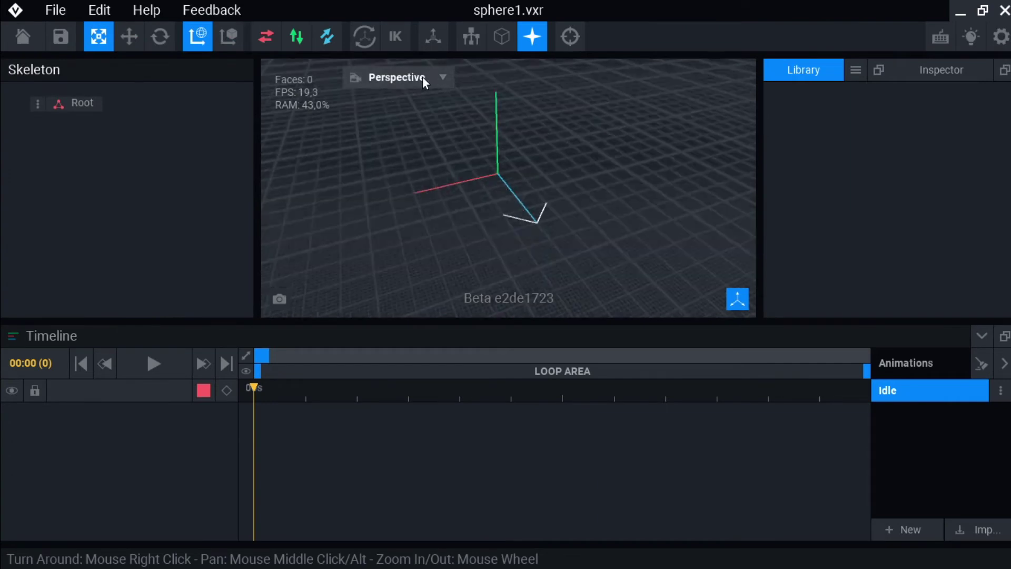
{"action": "left_click", "coordinate": [37, 104]}
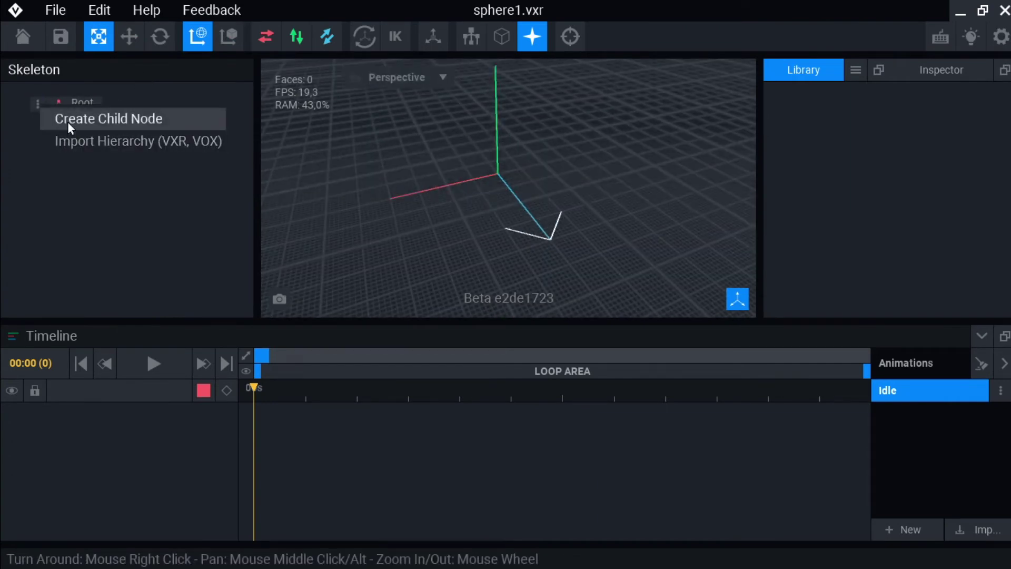
{"action": "left_click", "coordinate": [69, 118]}
{"action": "type", "text": "Control"}
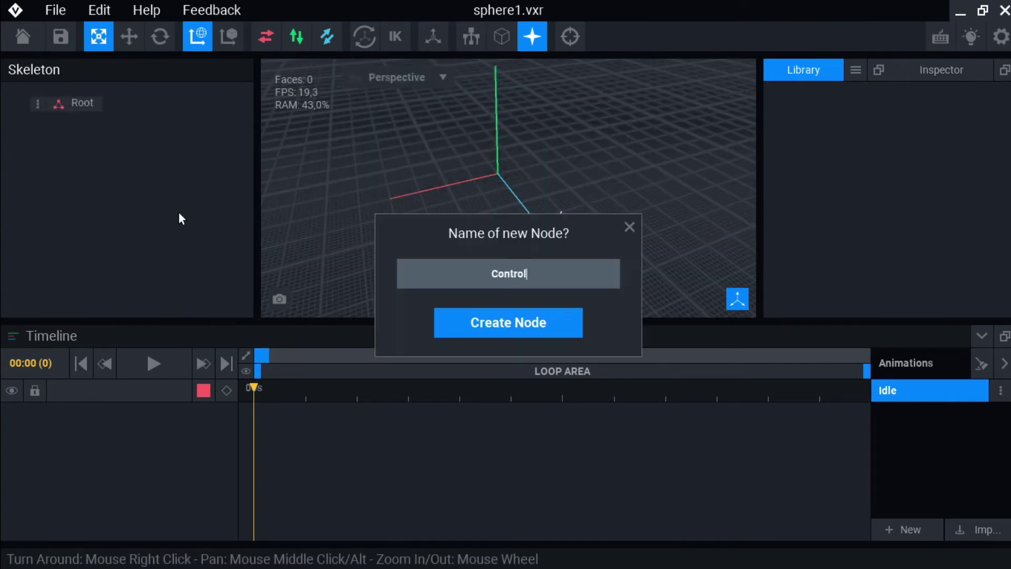
{"action": "key", "text": "Return"}
{"action": "left_click", "coordinate": [99, 126]}
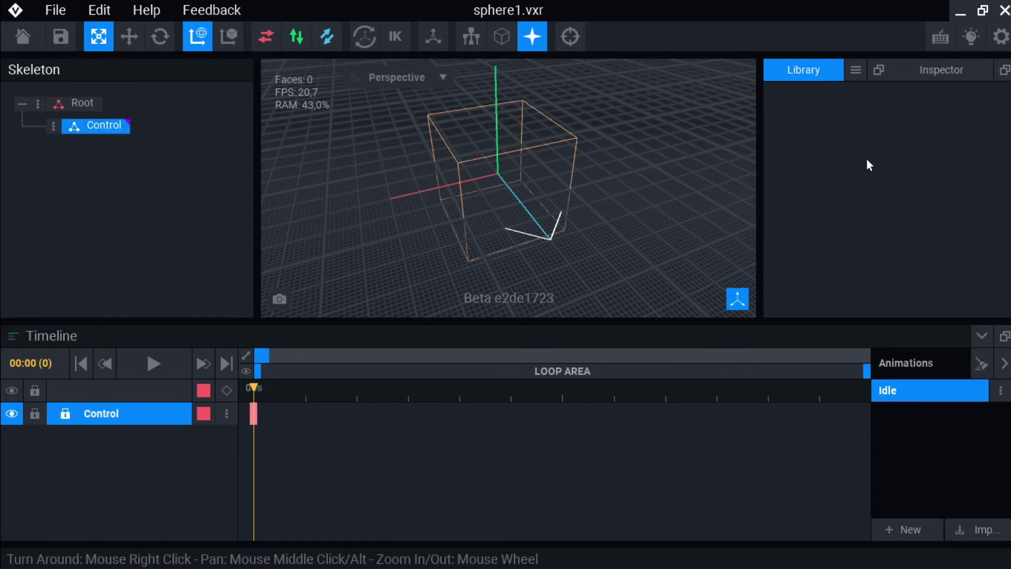
- Create a new library model named Face
{"action": "left_click", "coordinate": [856, 70]}
{"action": "left_click", "coordinate": [893, 81]}
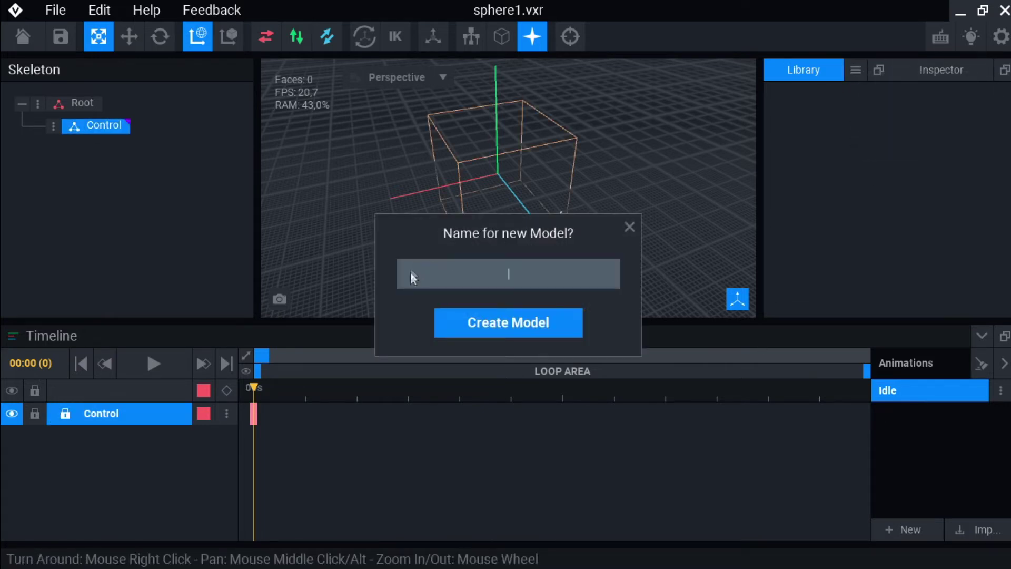
{"action": "type", "text": "Face"}
{"action": "key", "text": "Return"}
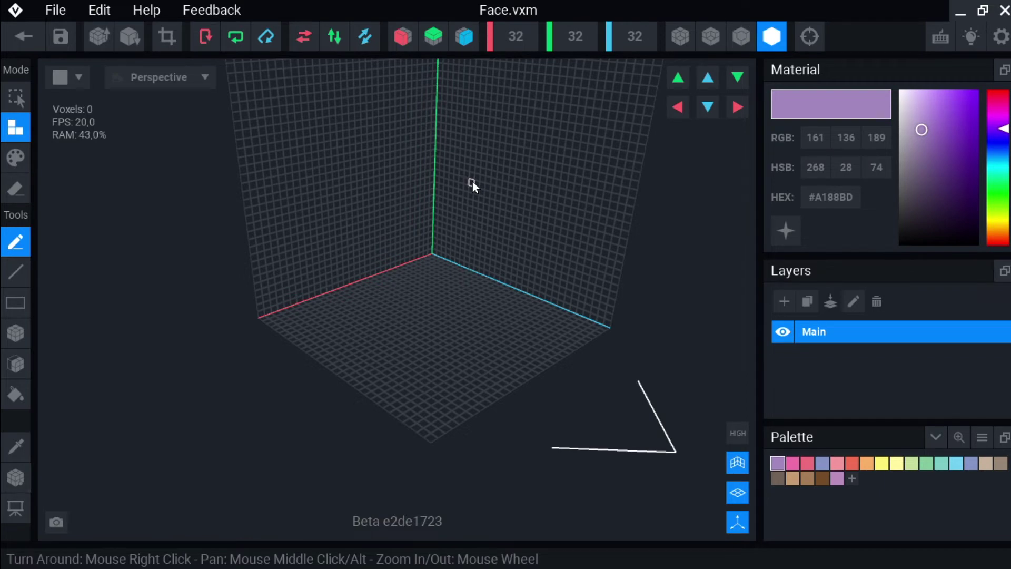
- Fill two purple layers on the left wall and trim the Face volume to 32×32×2
{"action": "right_click_drag", "start_coordinate": [500, 189], "coordinate": [472, 200]}
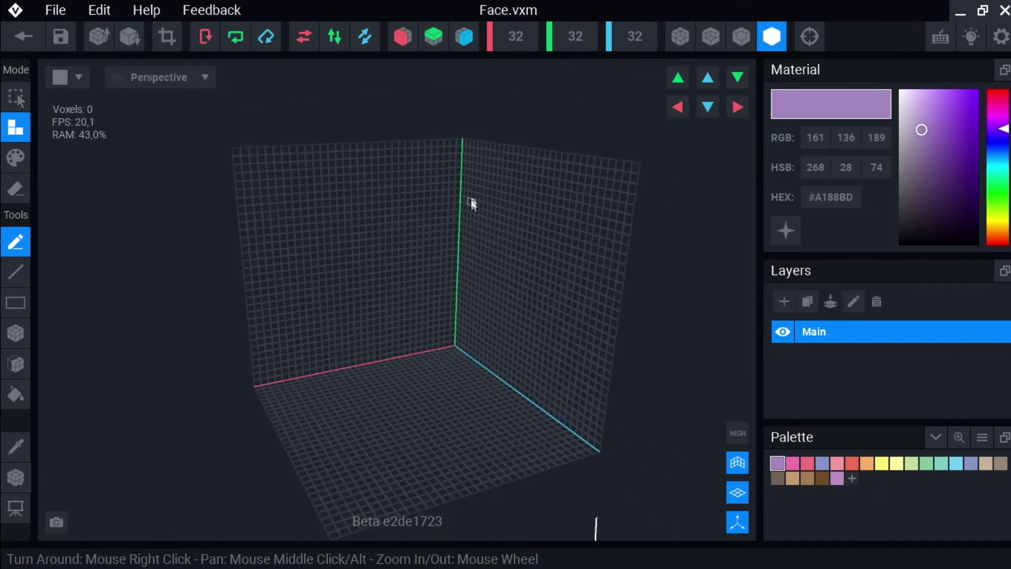
{"action": "left_click", "coordinate": [336, 247]}
{"action": "left_click", "coordinate": [16, 364]}
{"action": "left_click", "coordinate": [263, 271]}
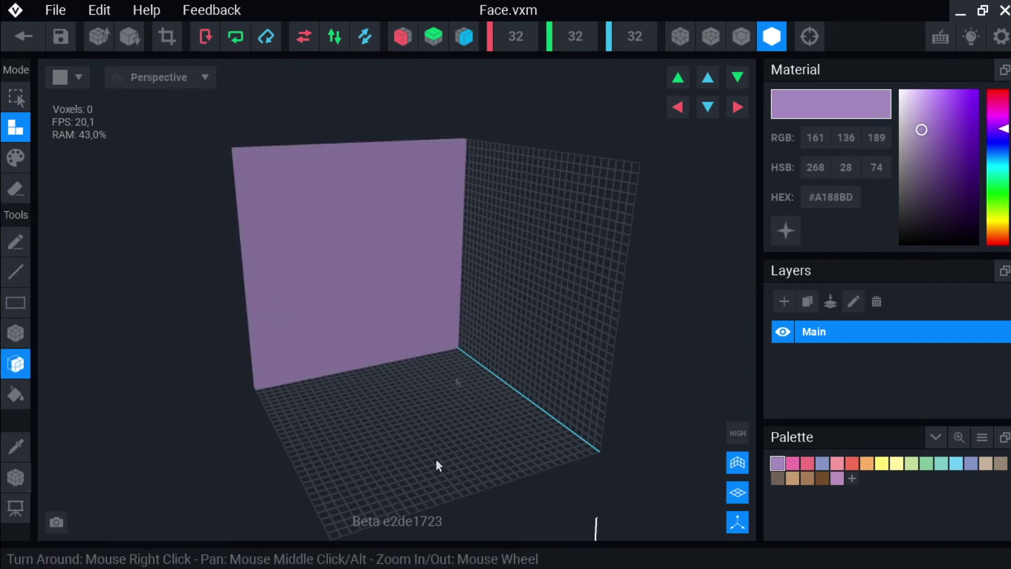
{"action": "left_click", "coordinate": [379, 230]}
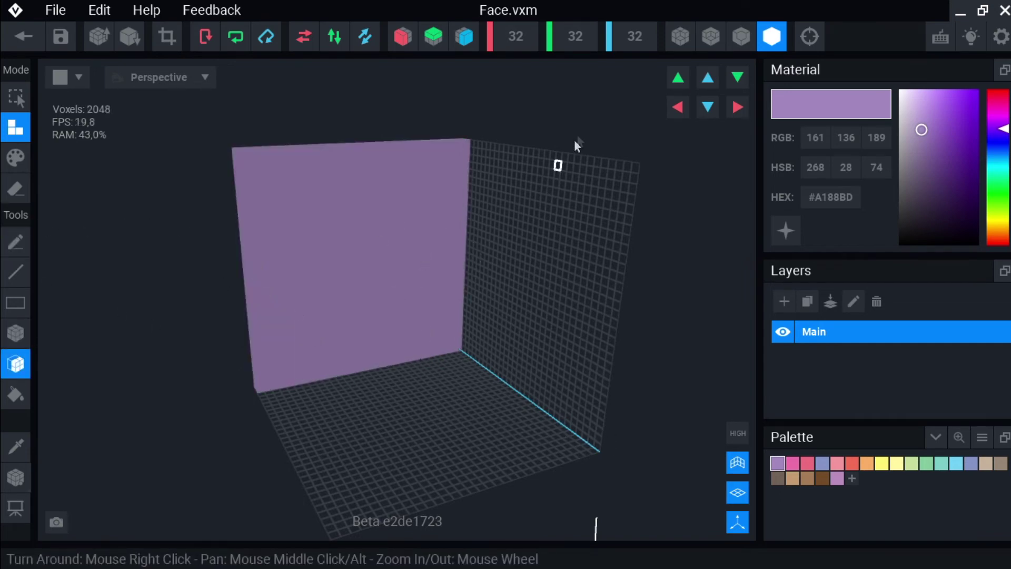
{"action": "left_click", "coordinate": [168, 37]}
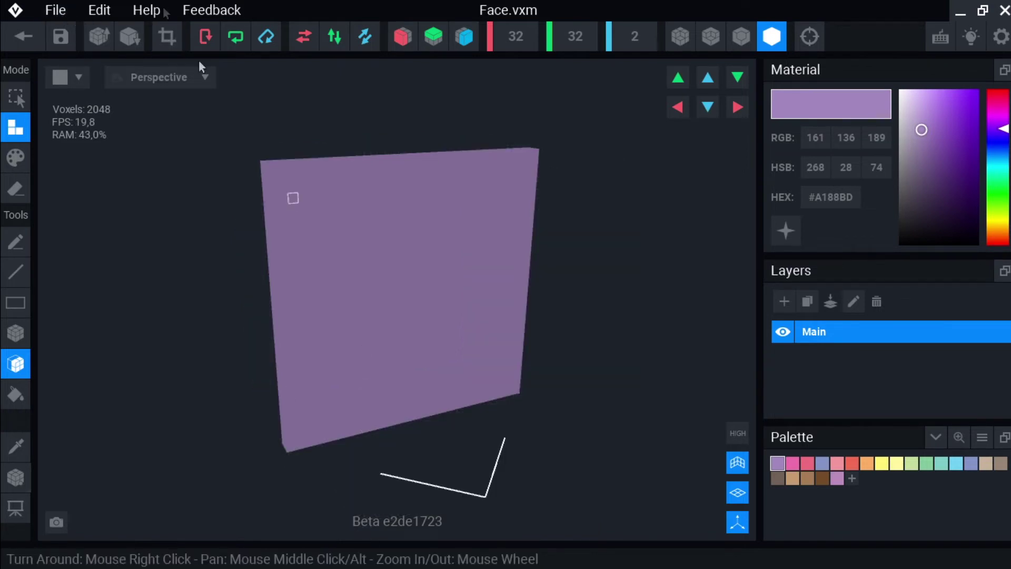
{"action": "scroll", "coordinate": [479, 204], "scroll_direction": "down", "scroll_amount": 5}
{"action": "right_click_drag", "start_coordinate": [479, 204], "coordinate": [478, 204]}
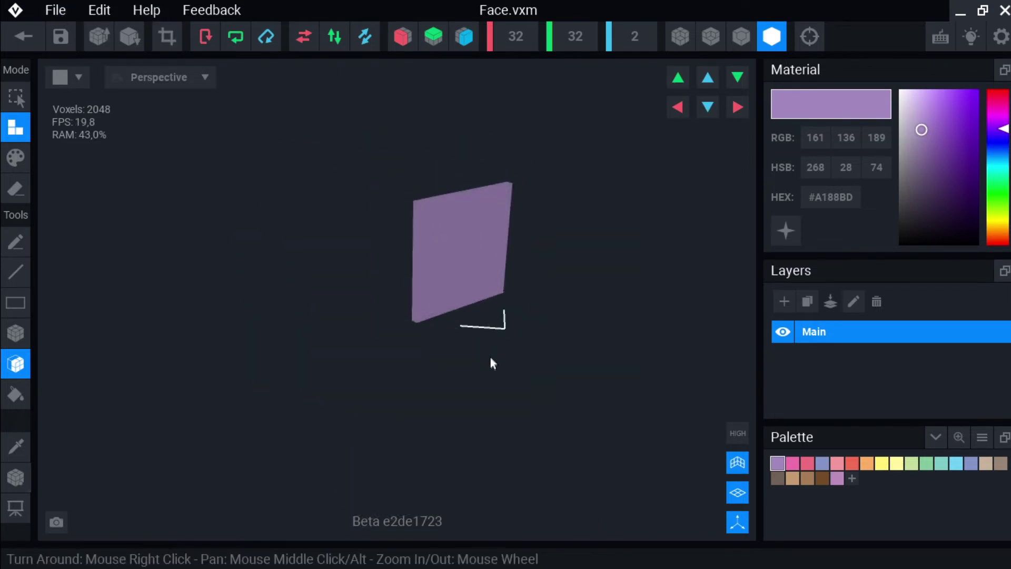
{"action": "scroll", "coordinate": [488, 352], "scroll_direction": "up", "scroll_amount": 5}
{"action": "key", "text": "p"}
{"action": "scroll", "coordinate": [489, 359], "scroll_direction": "down", "scroll_amount": 5}
{"action": "scroll", "coordinate": [512, 308], "scroll_direction": "up", "scroll_amount": 5}
- Set the Face plate's pivot to Center, then to Floor at the plate's base
{"action": "left_click", "coordinate": [30, 482]}
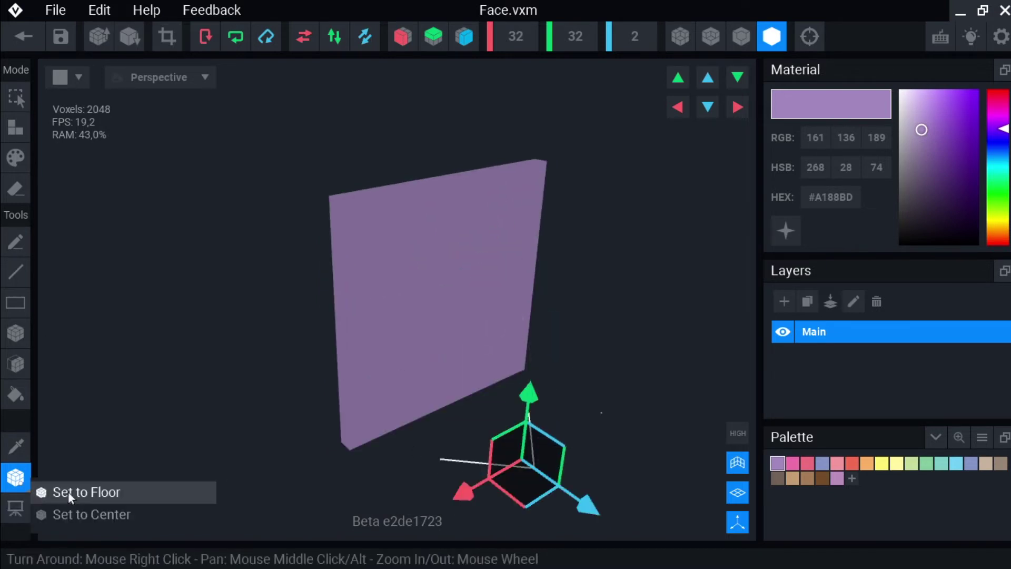
{"action": "left_click", "coordinate": [88, 515]}
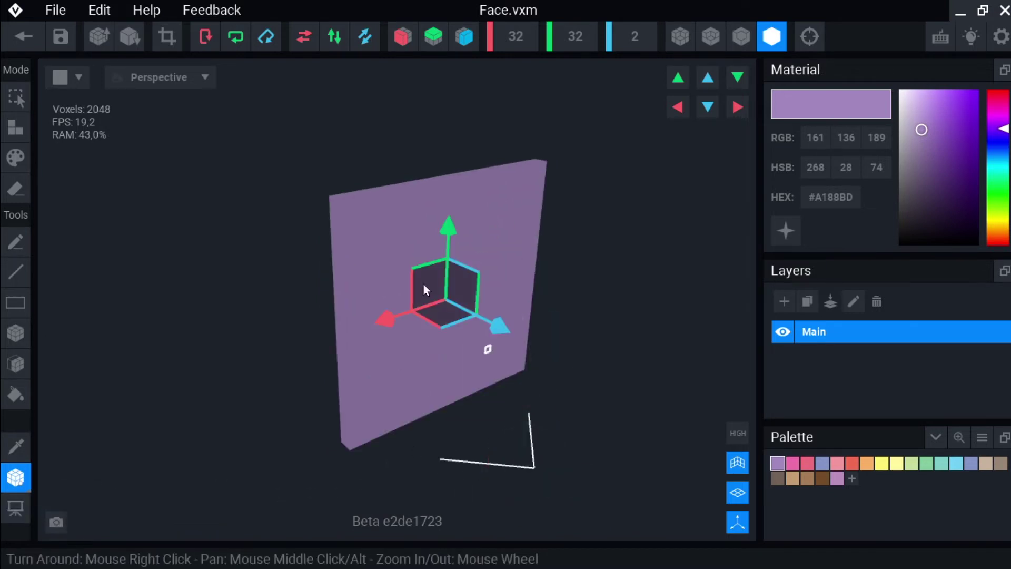
{"action": "left_click", "coordinate": [21, 480]}
{"action": "left_click", "coordinate": [75, 497]}
- Drag the pivot out to 32 along the blue axis, clear of the lilac slab
{"action": "right_click_drag", "start_coordinate": [448, 305], "coordinate": [442, 363]}
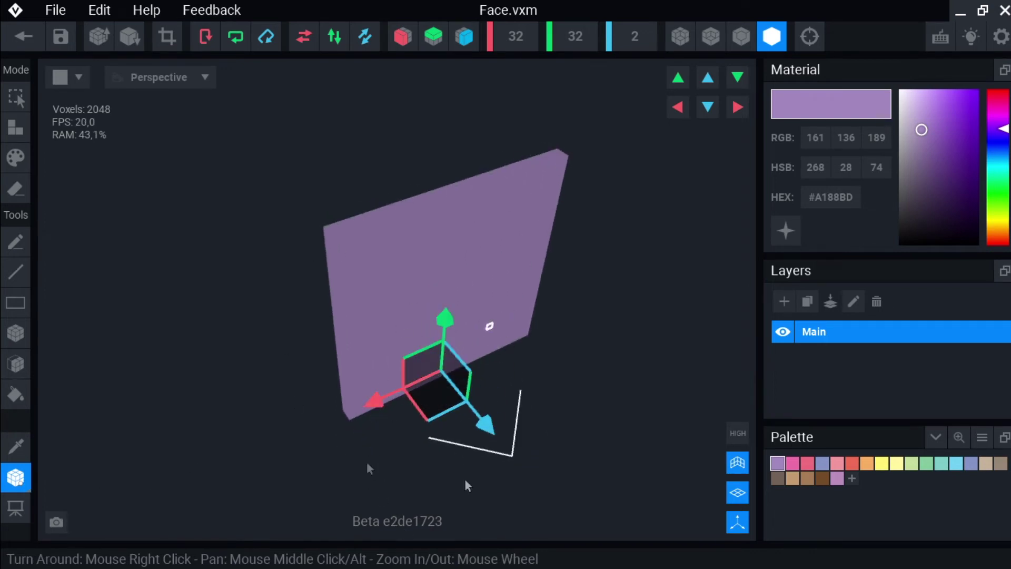
{"action": "scroll", "coordinate": [486, 308], "scroll_direction": "down", "scroll_amount": 4}
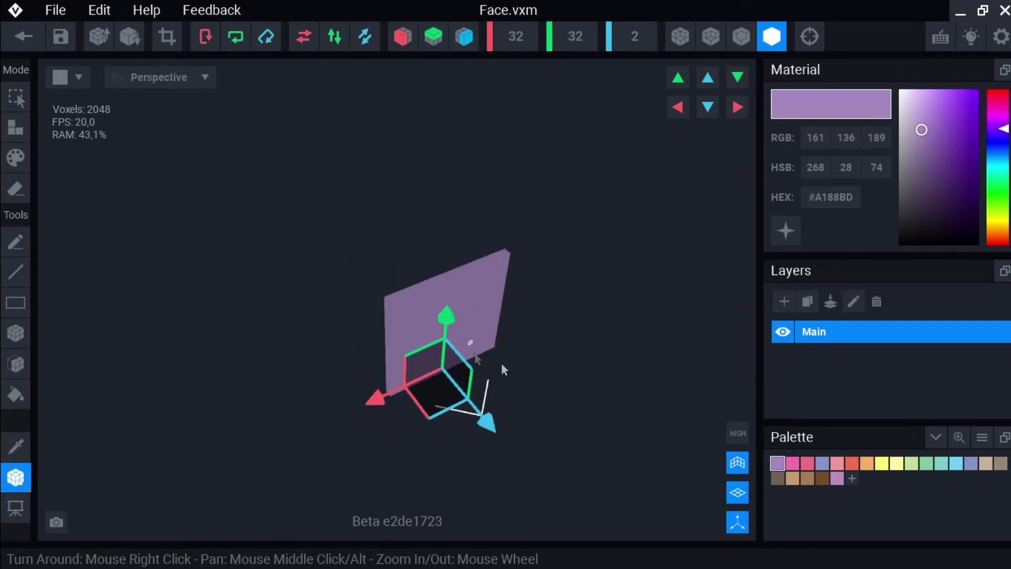
{"action": "middle_click_drag", "start_coordinate": [501, 363], "coordinate": [439, 312]}
{"action": "right_click_drag", "start_coordinate": [422, 321], "coordinate": [444, 364]}
{"action": "left_click_drag", "start_coordinate": [404, 320], "coordinate": [413, 333]}
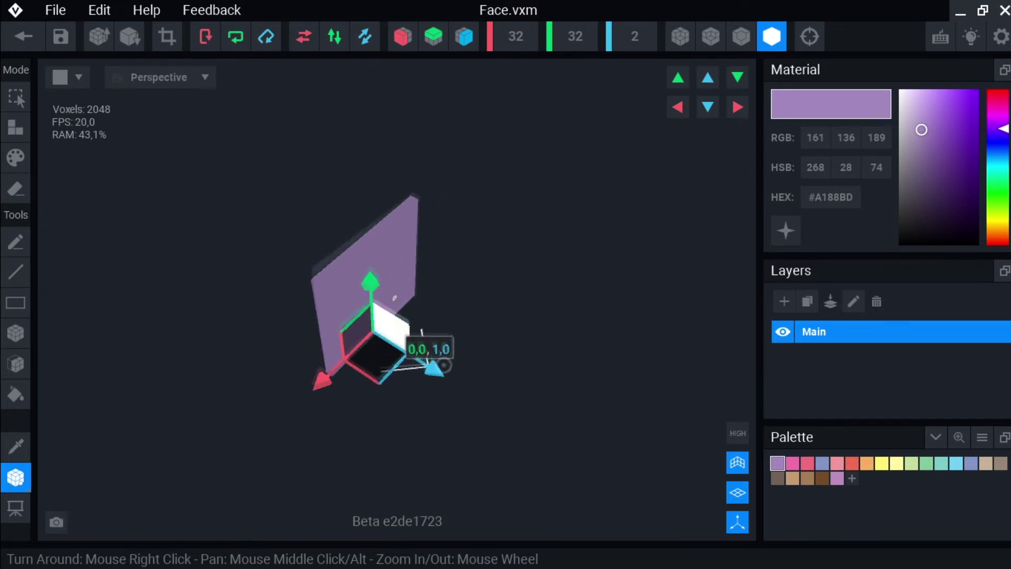
{"action": "right_click_drag", "start_coordinate": [437, 358], "coordinate": [406, 368]}
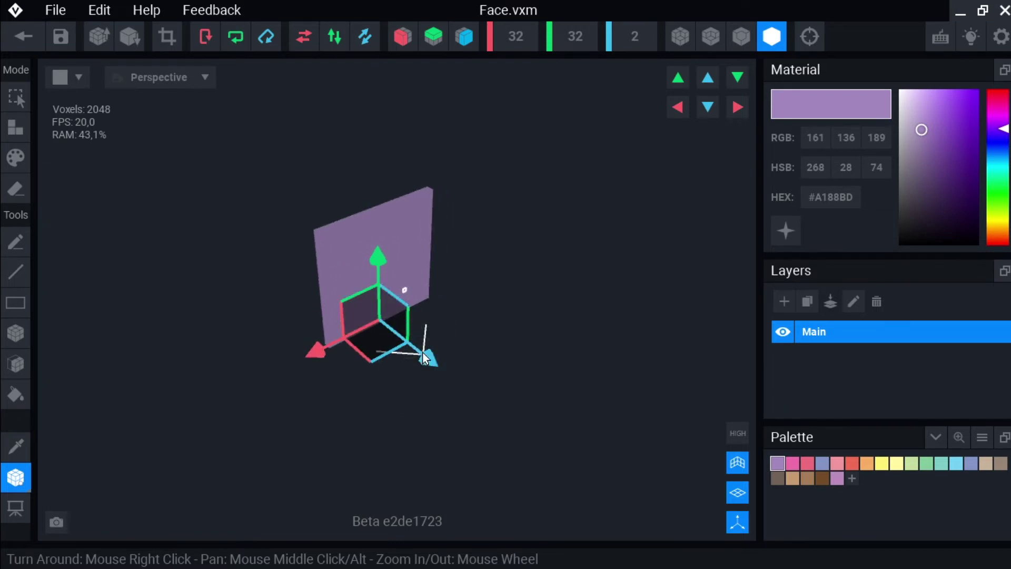
{"action": "left_click_drag", "start_coordinate": [433, 355], "coordinate": [520, 440]}
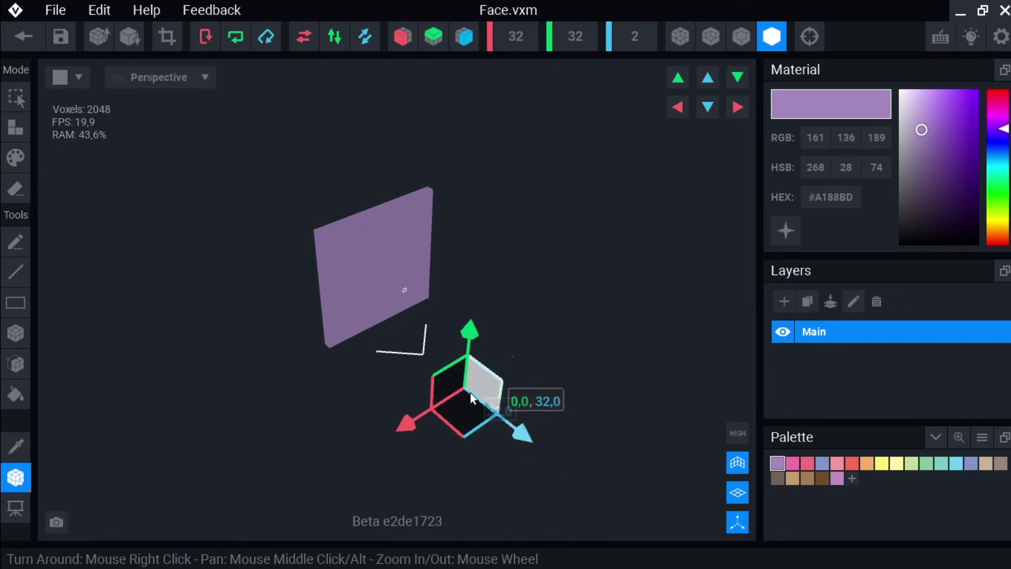
- Save the Face model, return to the rig, and attach Face to the Control node
{"action": "left_click", "coordinate": [16, 30]}
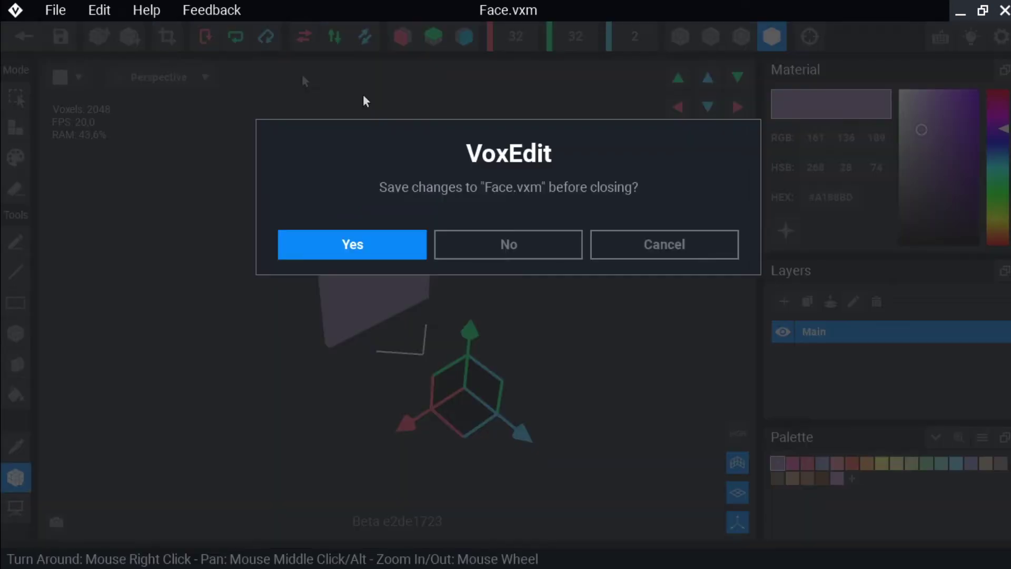
{"action": "left_click", "coordinate": [418, 243]}
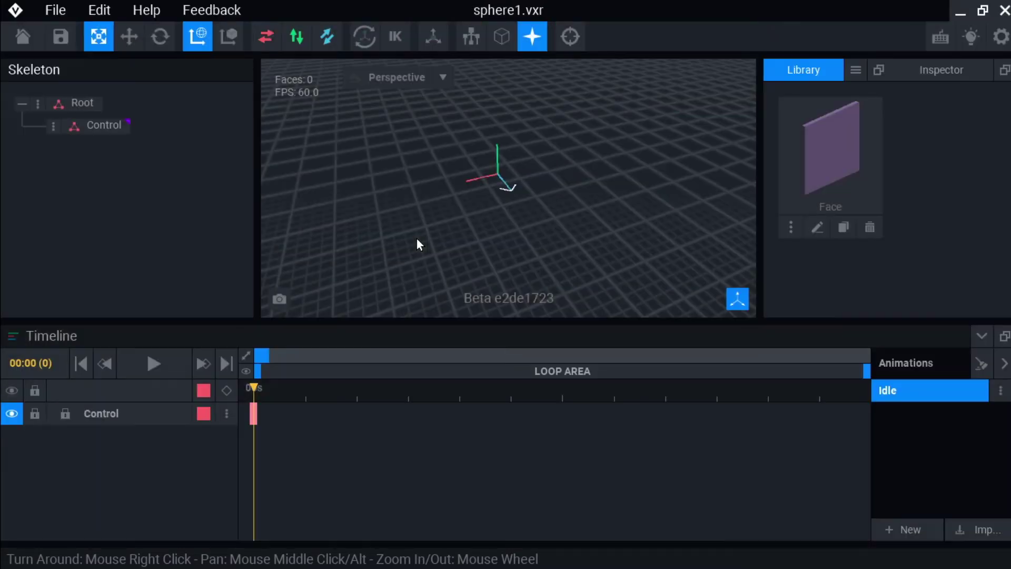
{"action": "scroll", "coordinate": [550, 143], "scroll_direction": "up", "scroll_amount": 3}
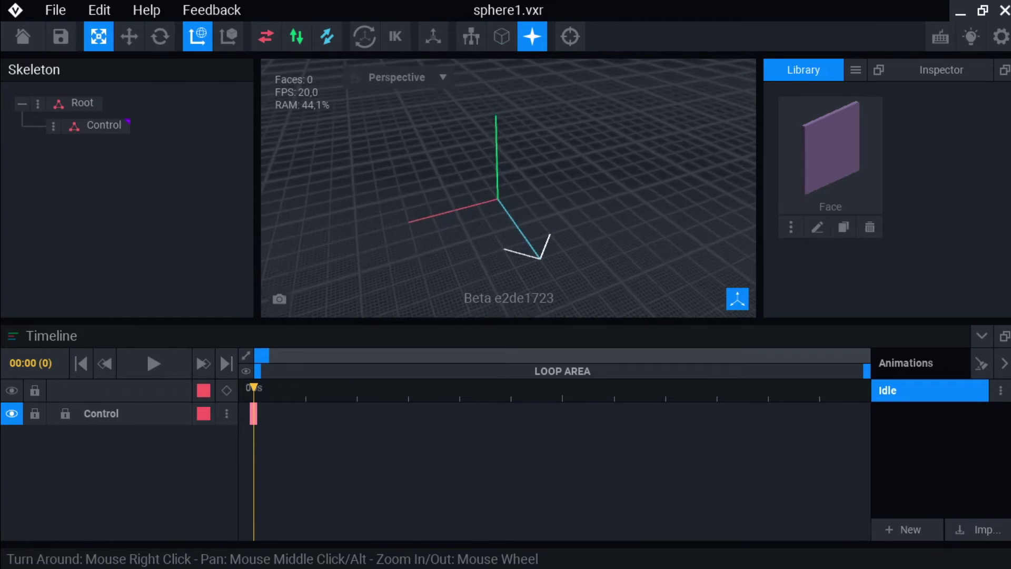
{"action": "left_click_drag", "start_coordinate": [846, 155], "coordinate": [113, 131]}
{"action": "left_click", "coordinate": [485, 138]}
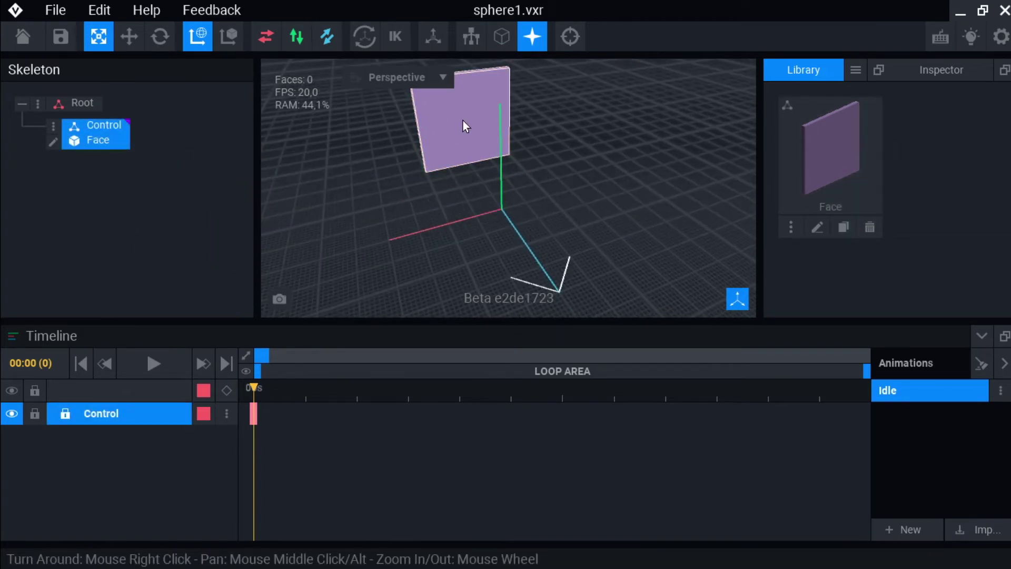
- Duplicate the Control node as face2 and nest it under Control
{"action": "scroll", "coordinate": [463, 121], "scroll_direction": "down", "scroll_amount": 2}
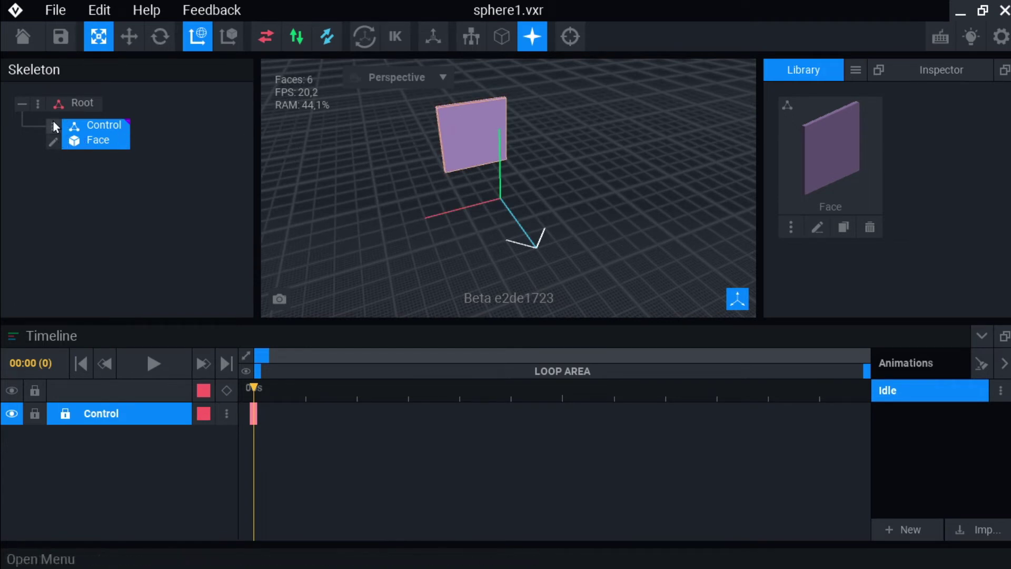
{"action": "left_click", "coordinate": [54, 141]}
{"action": "left_click", "coordinate": [112, 226]}
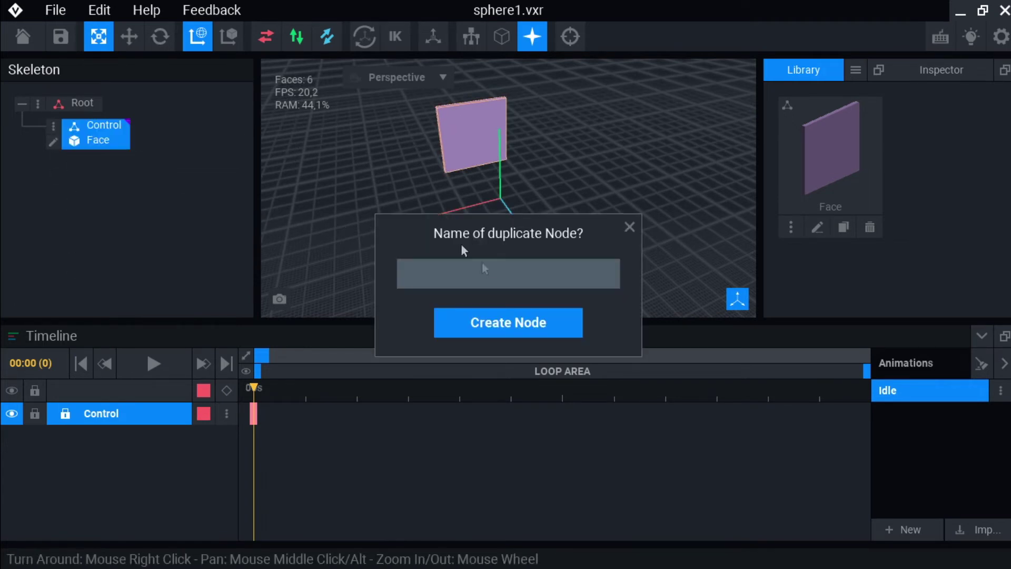
{"action": "type", "text": "face"}
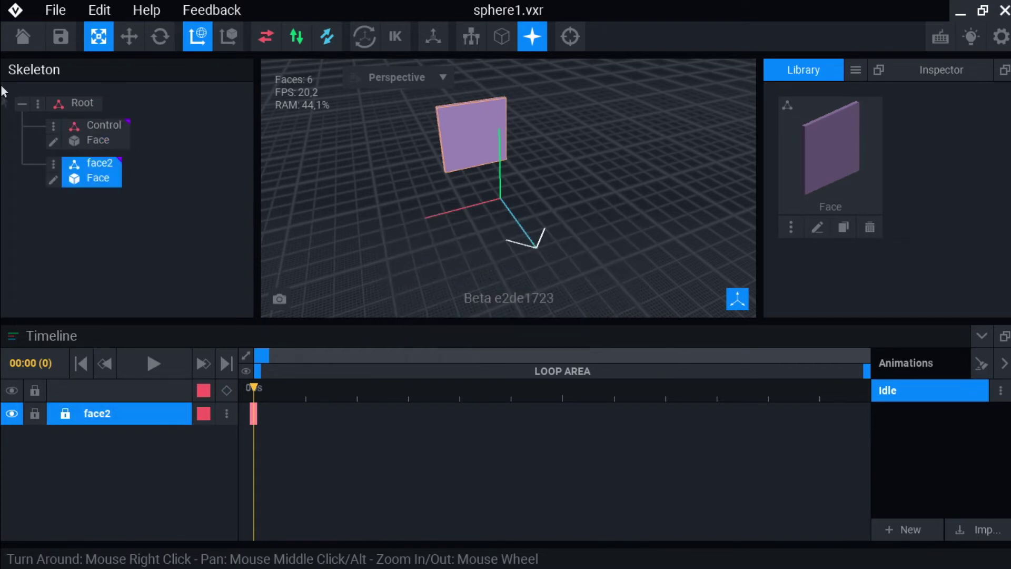
{"action": "left_click_drag", "start_coordinate": [92, 171], "coordinate": [120, 127]}
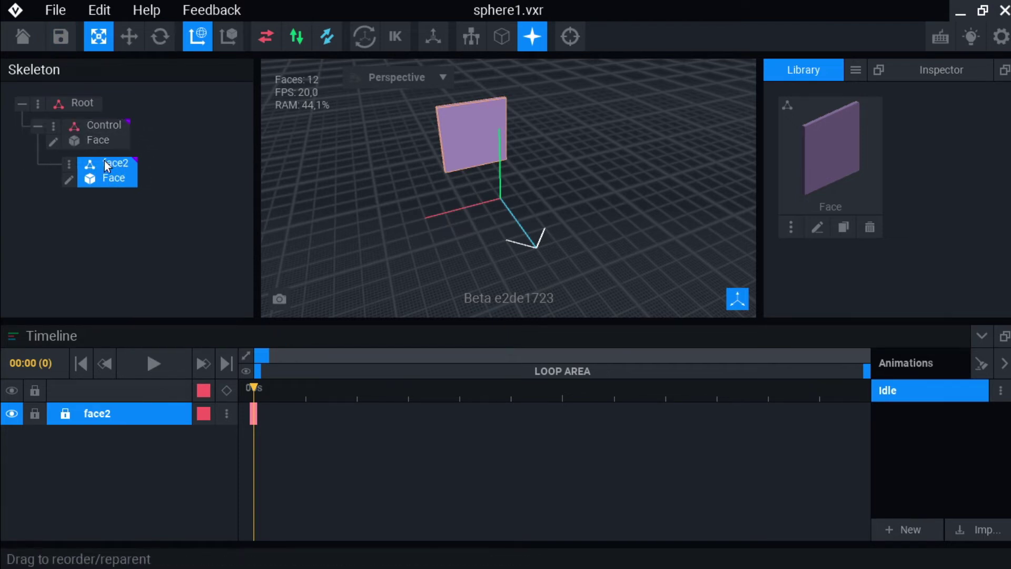
- Show face2's Inspector settings and compute 360 / 6 = 60 in Windows Calculator
{"action": "left_click", "coordinate": [937, 74]}
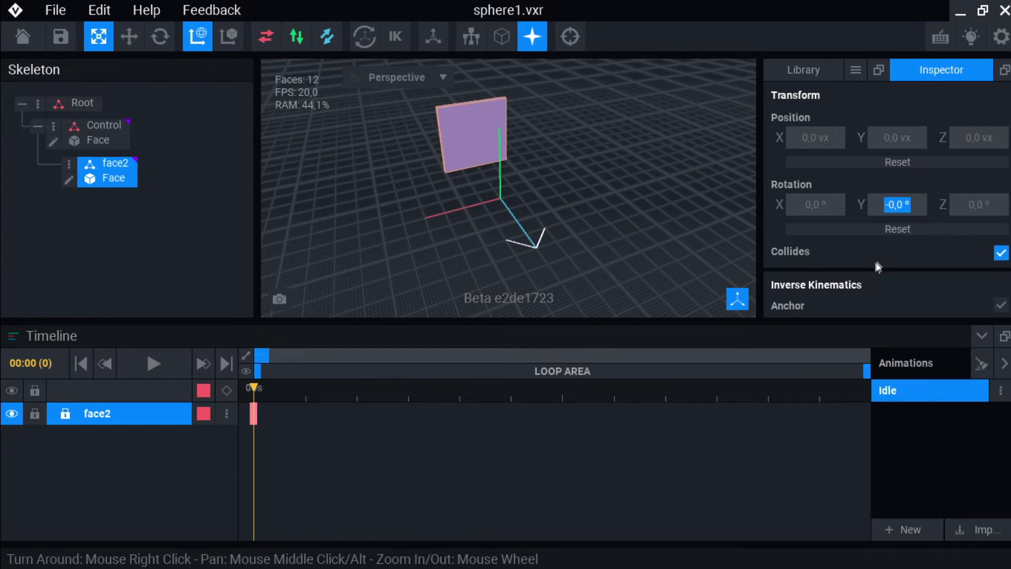
{"action": "key", "text": "super"}
{"action": "left_click", "coordinate": [67, 107]}
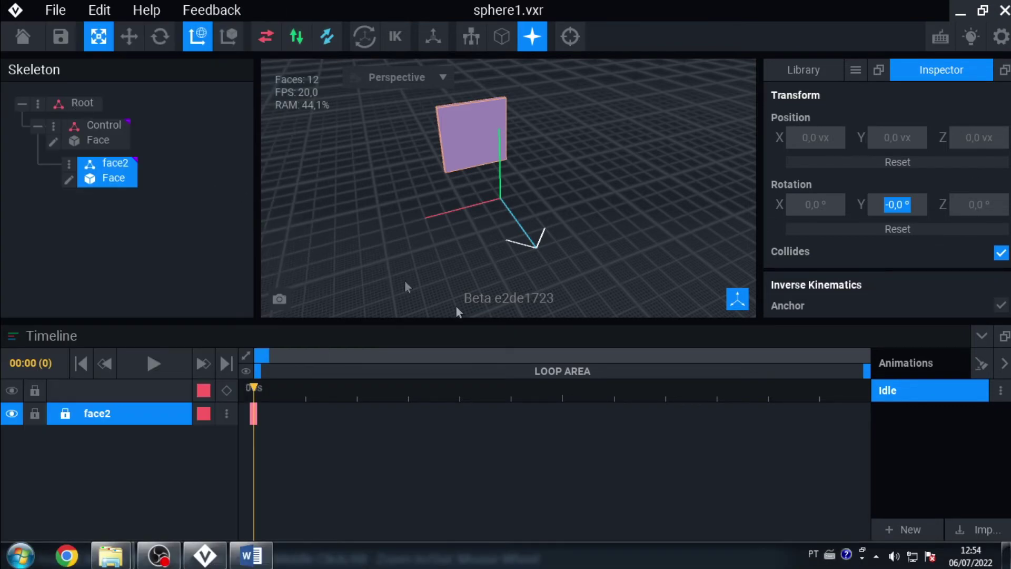
{"action": "type", "text": "360"}
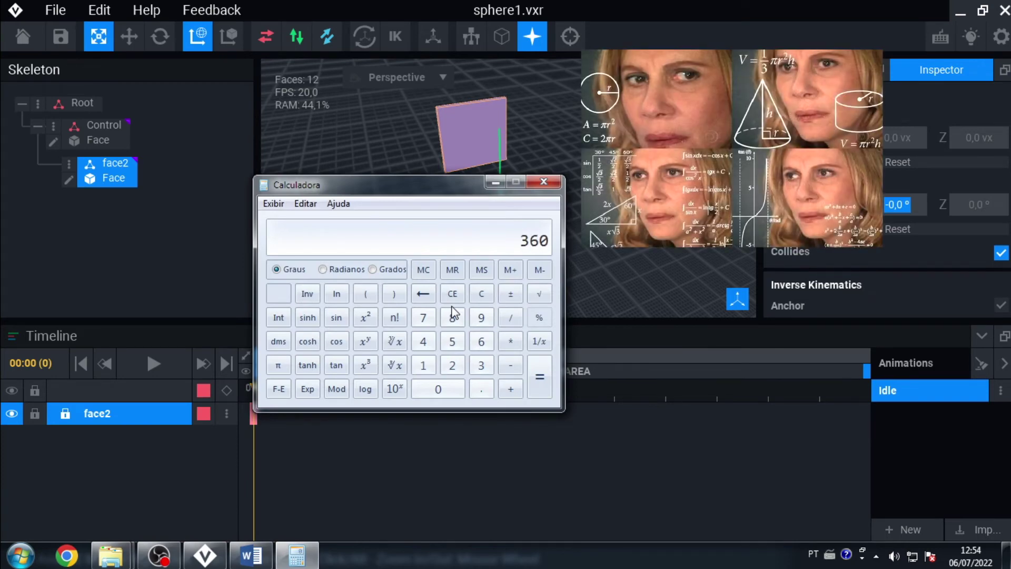
{"action": "type", "text": " / 6"}
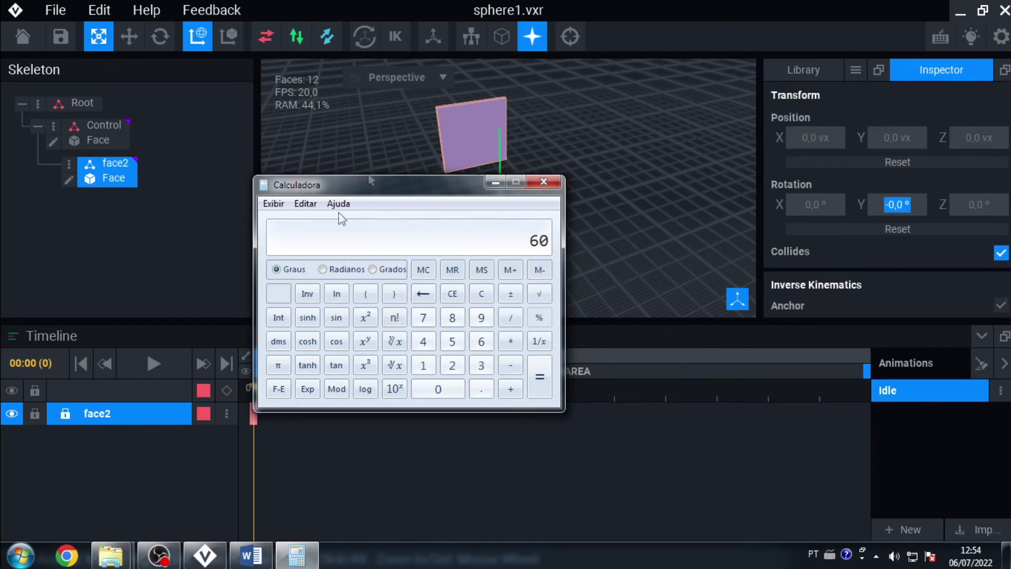
{"action": "left_click", "coordinate": [543, 182]}
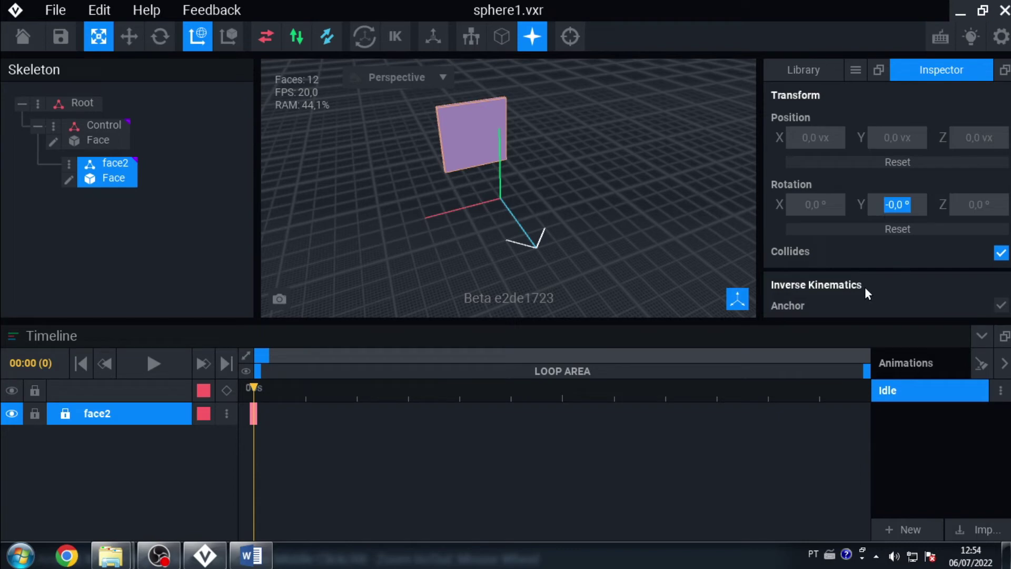
- Try entering face2's Rotation Y value, then reset its rotation and reselect face2
{"action": "left_click", "coordinate": [906, 203]}
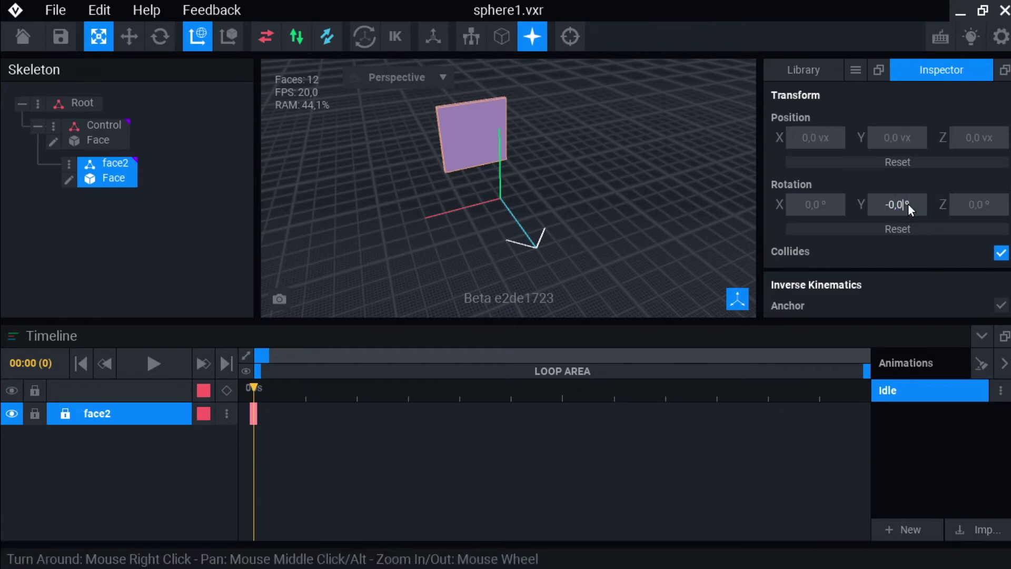
{"action": "key", "text": "Return"}
{"action": "left_click", "coordinate": [908, 203]}
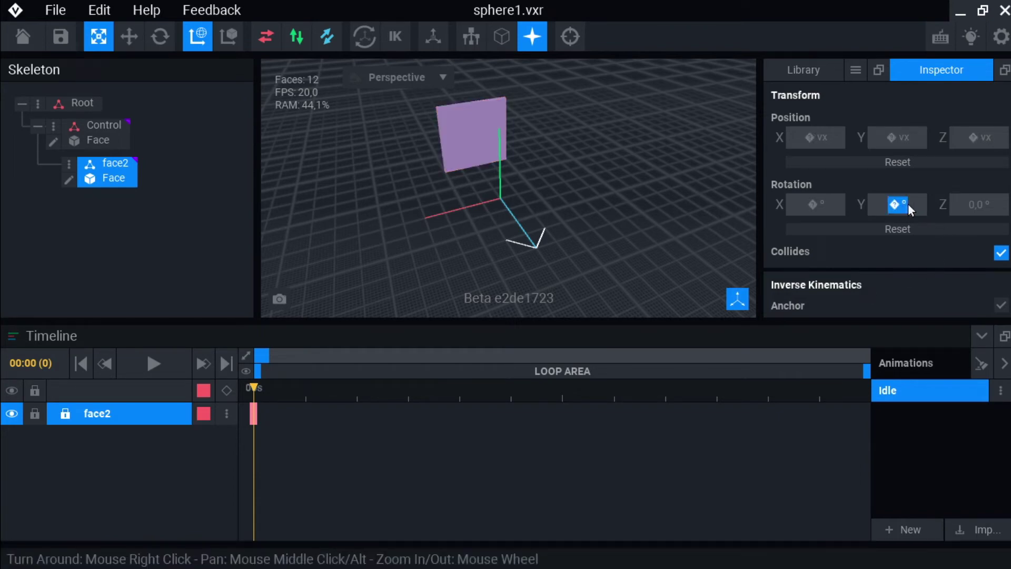
{"action": "left_click", "coordinate": [803, 68]}
{"action": "left_click", "coordinate": [922, 68]}
{"action": "left_click", "coordinate": [897, 229]}
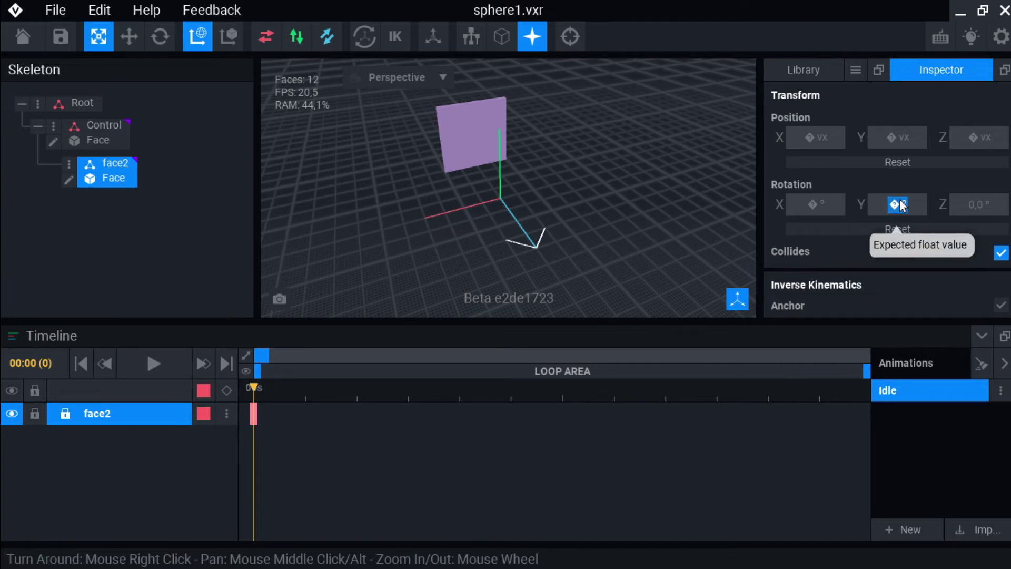
{"action": "left_click", "coordinate": [744, 161]}
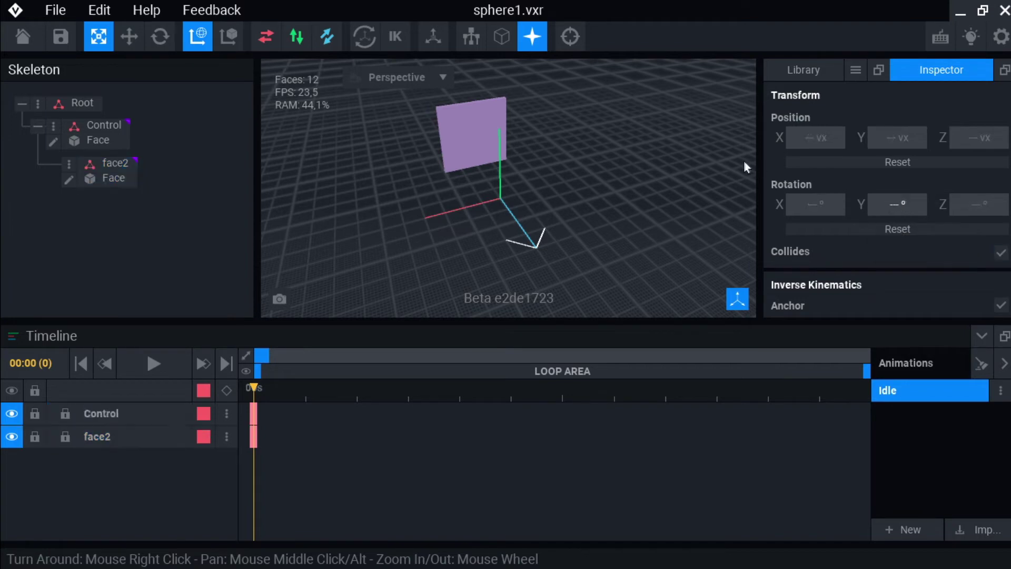
{"action": "left_click", "coordinate": [107, 176]}
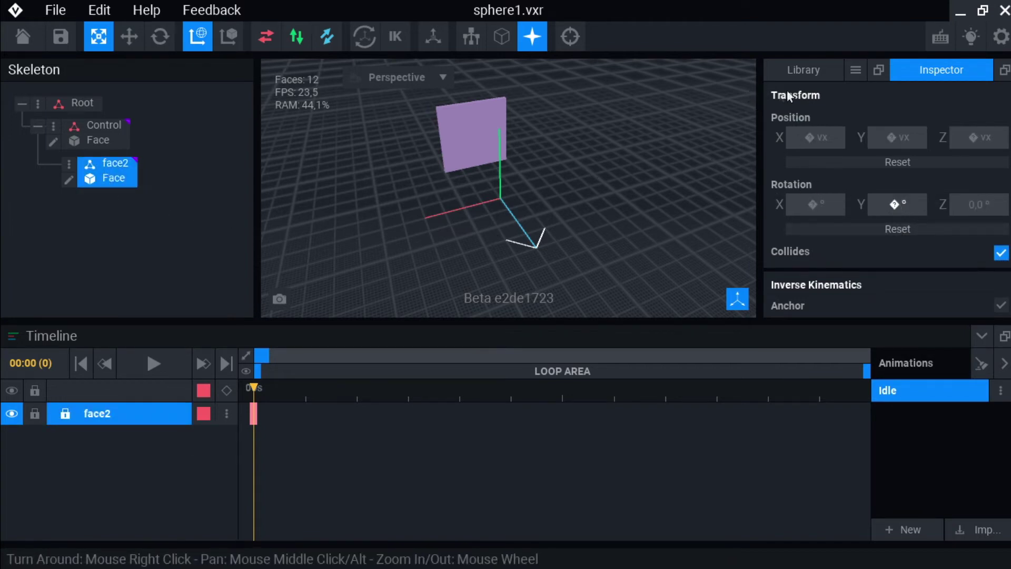
{"action": "left_click", "coordinate": [826, 69]}
{"action": "left_click", "coordinate": [925, 69]}
- Delete the existing face2 node
{"action": "left_click_drag", "start_coordinate": [116, 113], "coordinate": [125, 174]}
{"action": "right_click", "coordinate": [808, 139]}
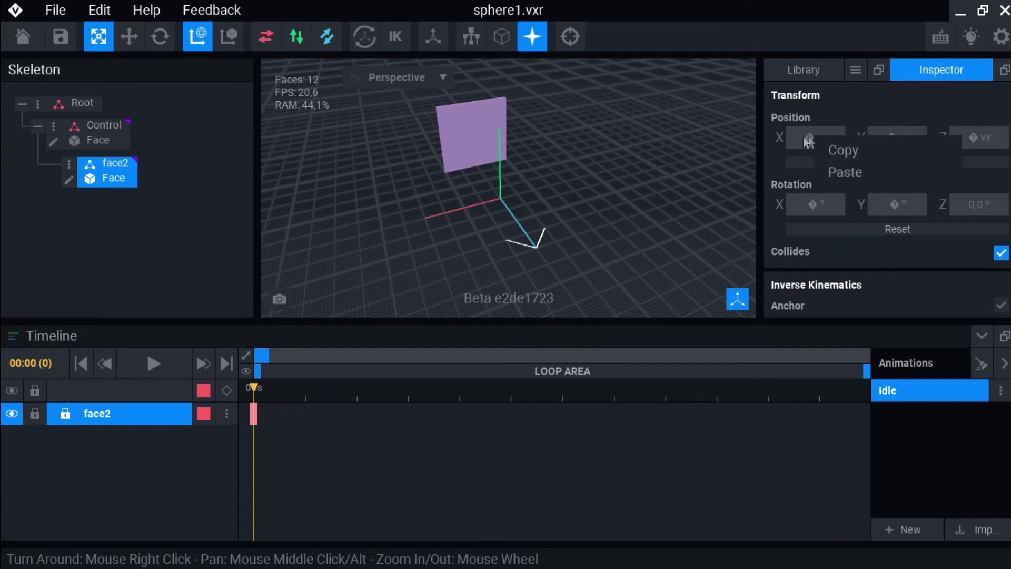
{"action": "left_click", "coordinate": [794, 181]}
{"action": "left_click", "coordinate": [7, 206]}
{"action": "left_click", "coordinate": [72, 166]}
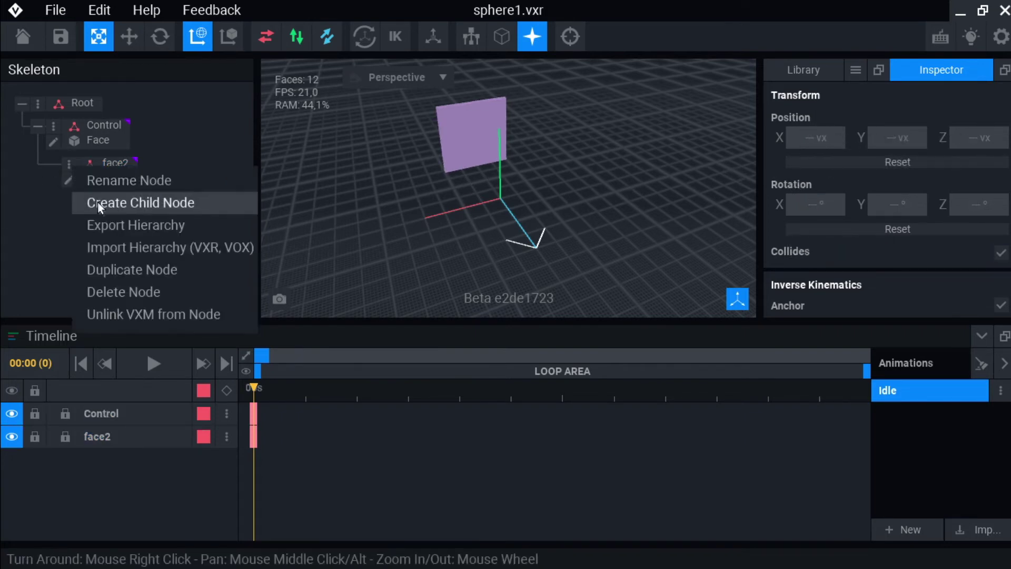
{"action": "left_click", "coordinate": [126, 291]}
- Recreate face2 by duplicating Control, nest it under Control, and set Rotation Y to 45
{"action": "left_click", "coordinate": [54, 126]}
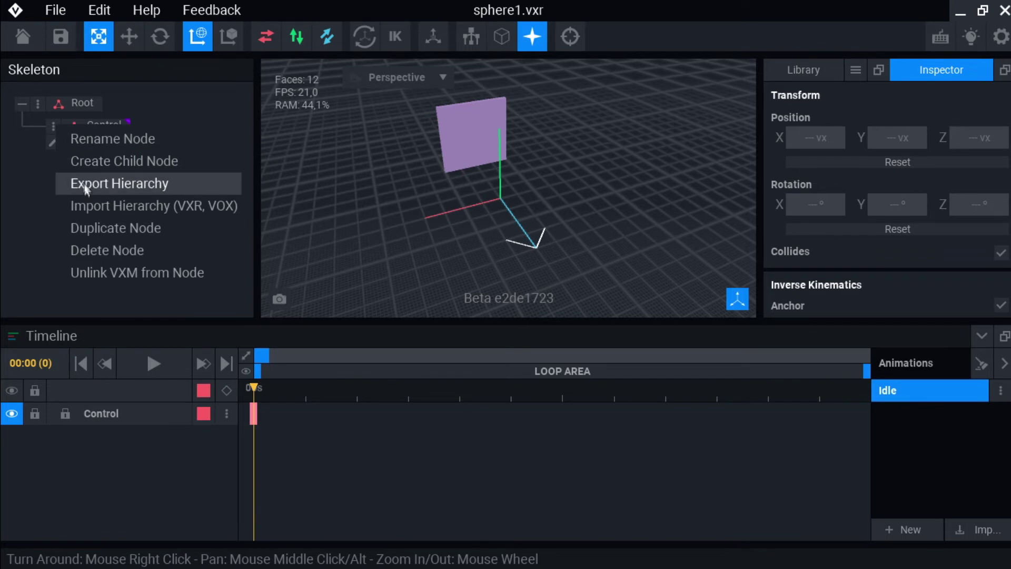
{"action": "left_click", "coordinate": [104, 228]}
{"action": "type", "text": "face2"}
{"action": "key", "text": "Return"}
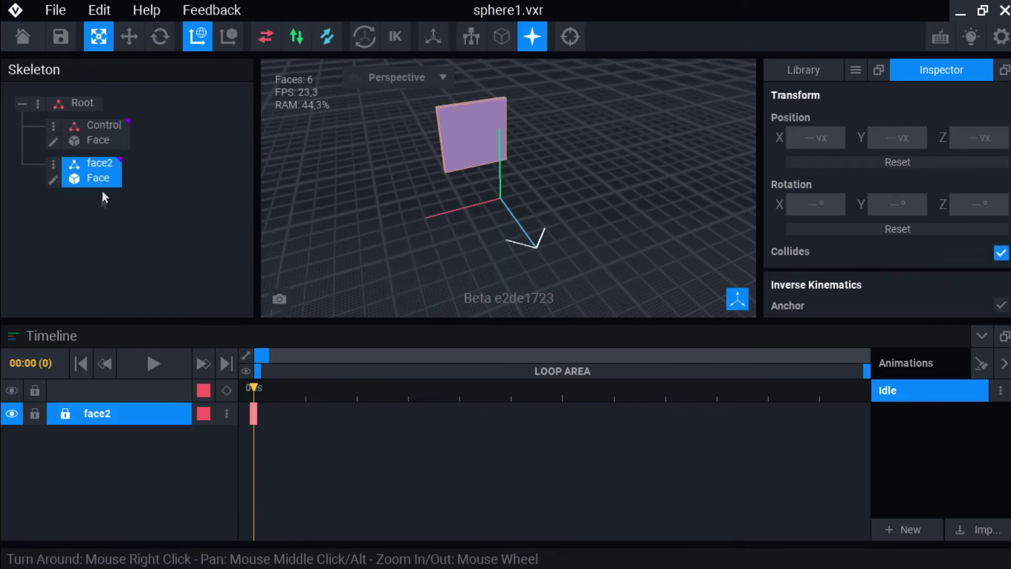
{"action": "left_click_drag", "start_coordinate": [104, 178], "coordinate": [122, 129]}
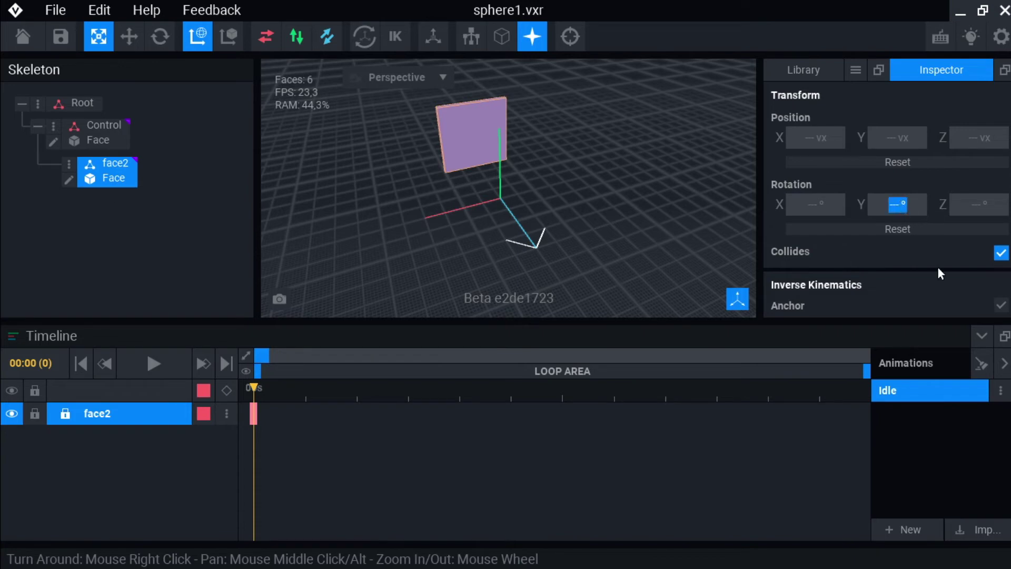
{"action": "type", "text": "45"}
{"action": "key", "text": "Return"}
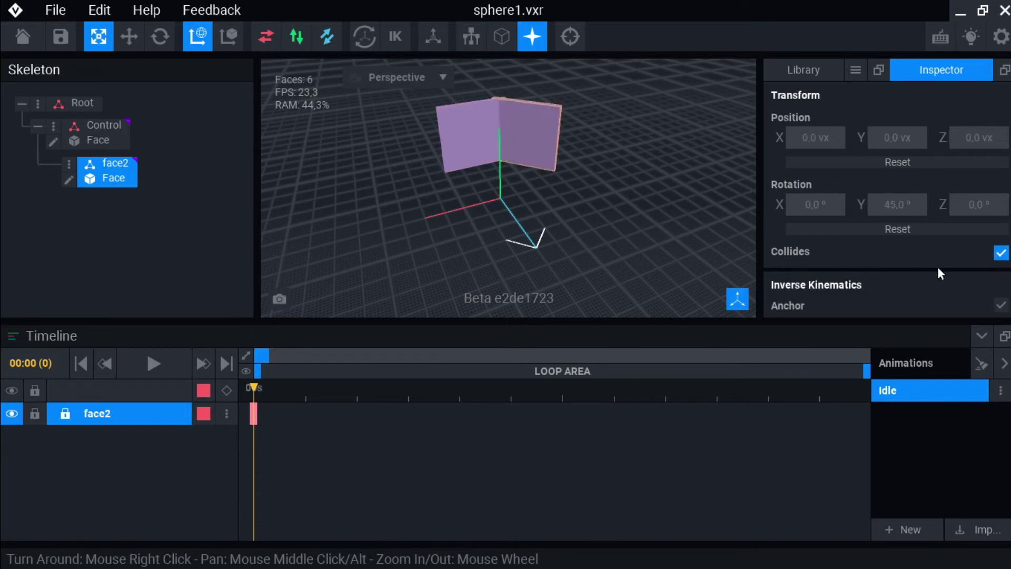
- Duplicate the face2 node as face3
{"action": "scroll", "coordinate": [494, 118], "scroll_direction": "up", "scroll_amount": 5}
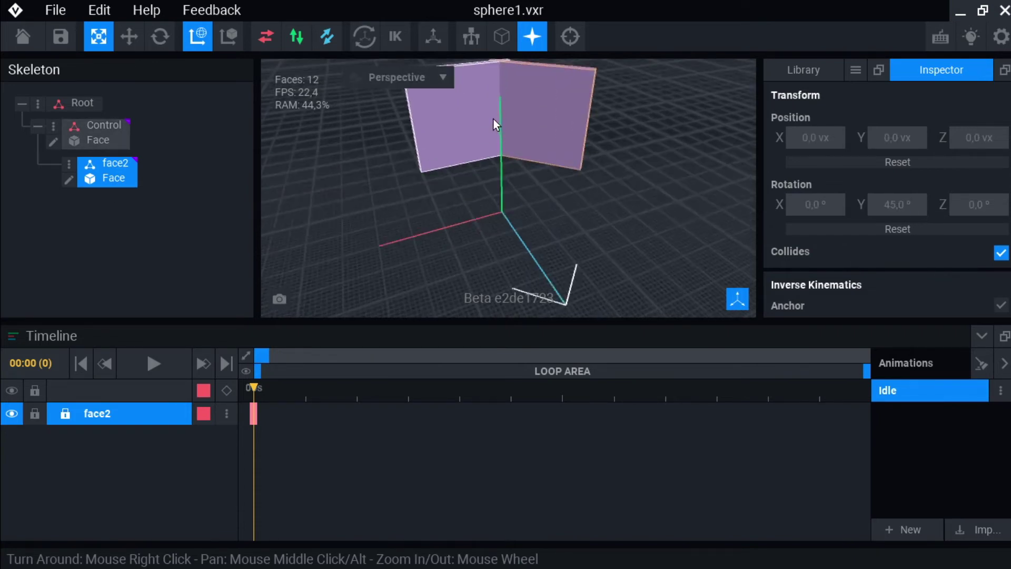
{"action": "scroll", "coordinate": [438, 126], "scroll_direction": "down", "scroll_amount": 5}
{"action": "left_click", "coordinate": [68, 164]}
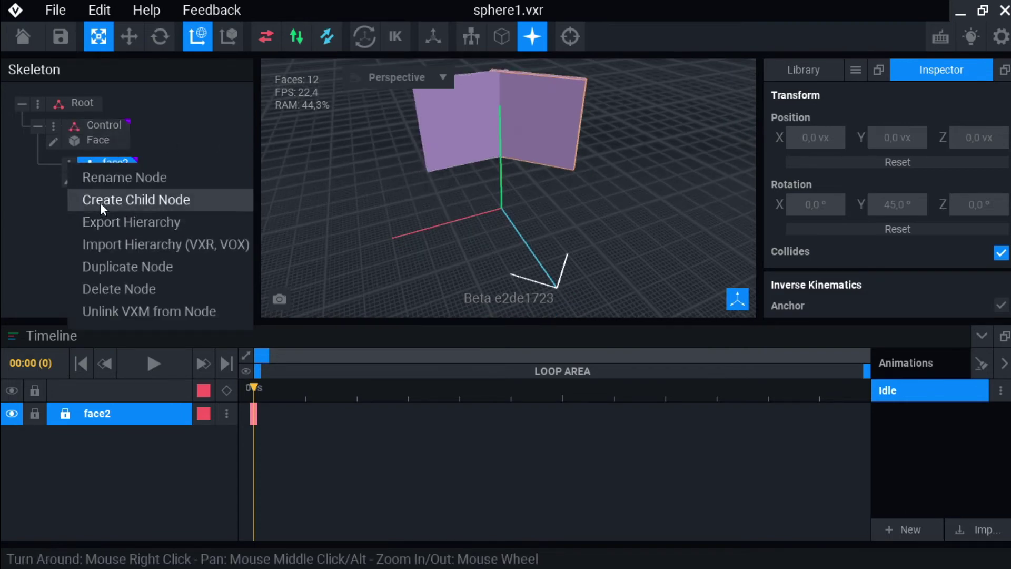
{"action": "left_click", "coordinate": [112, 267]}
{"action": "type", "text": "face3"}
{"action": "key", "text": "Return"}
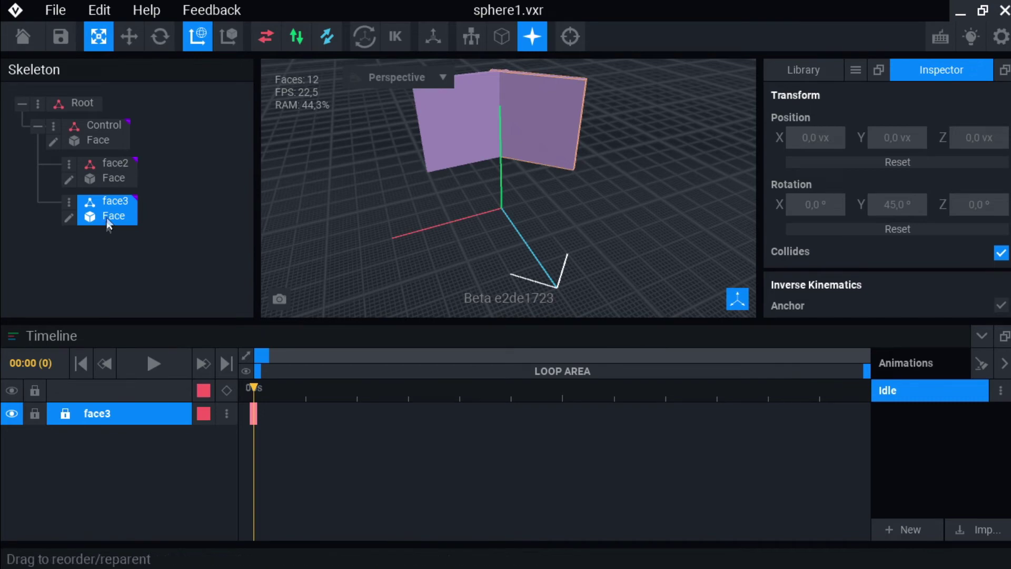
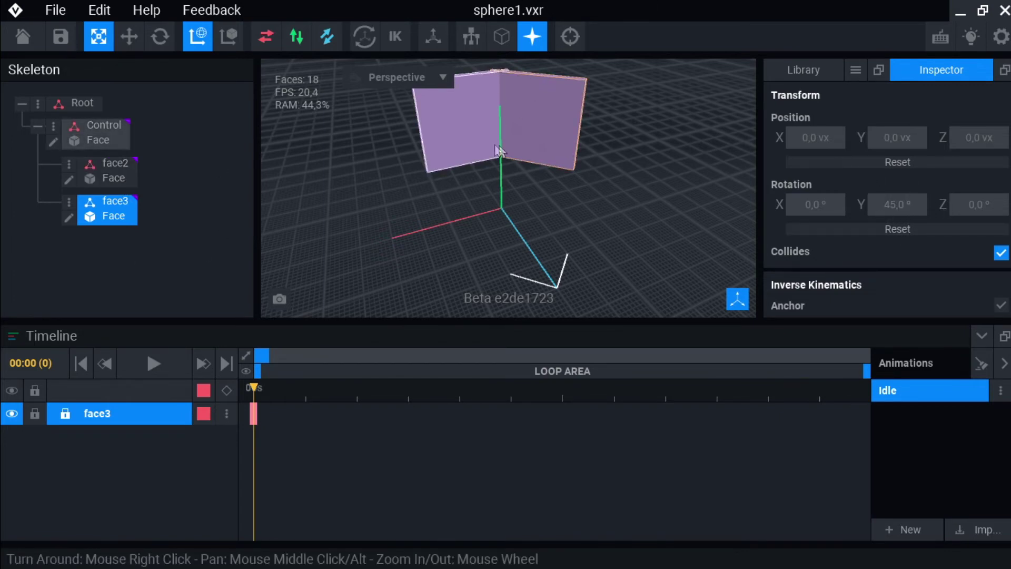
- Drag face3 onto face2 so the third wall panel hangs off face2's chain
{"action": "left_click_drag", "start_coordinate": [119, 219], "coordinate": [114, 173]}
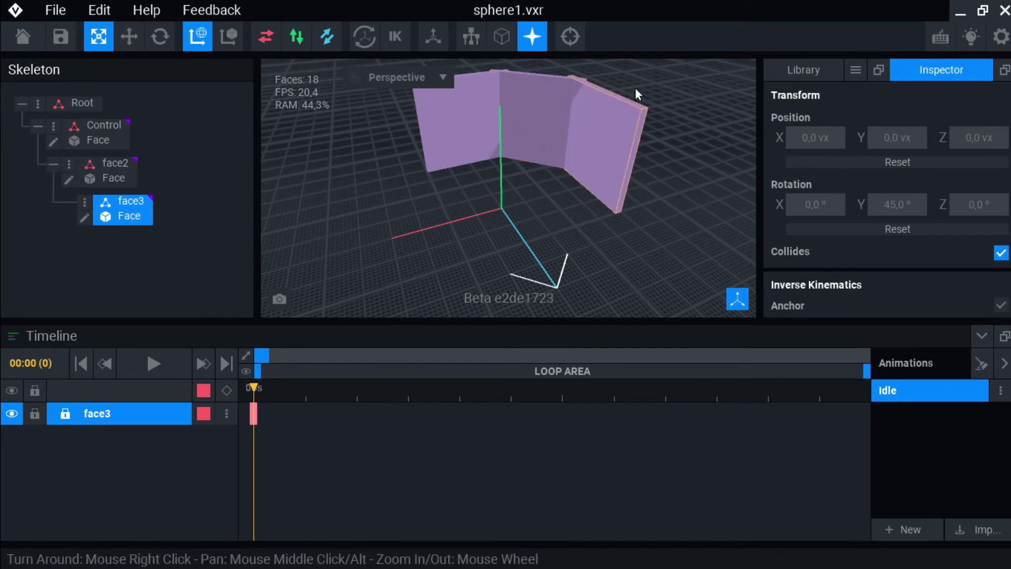
{"action": "middle_click_drag", "start_coordinate": [573, 163], "coordinate": [576, 184]}
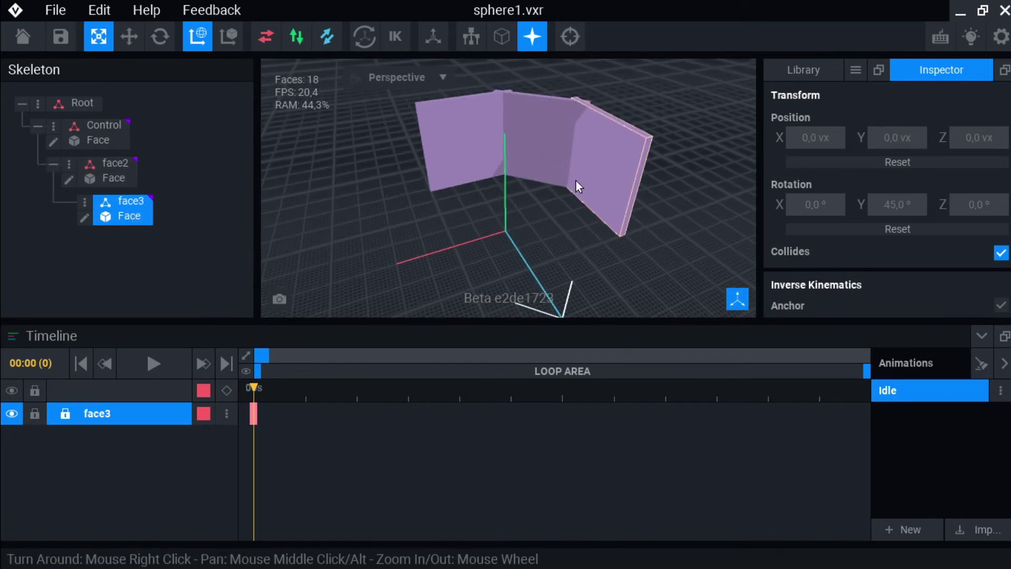
{"action": "scroll", "coordinate": [576, 185], "scroll_direction": "down", "scroll_amount": 2}
{"action": "left_click", "coordinate": [84, 202]}
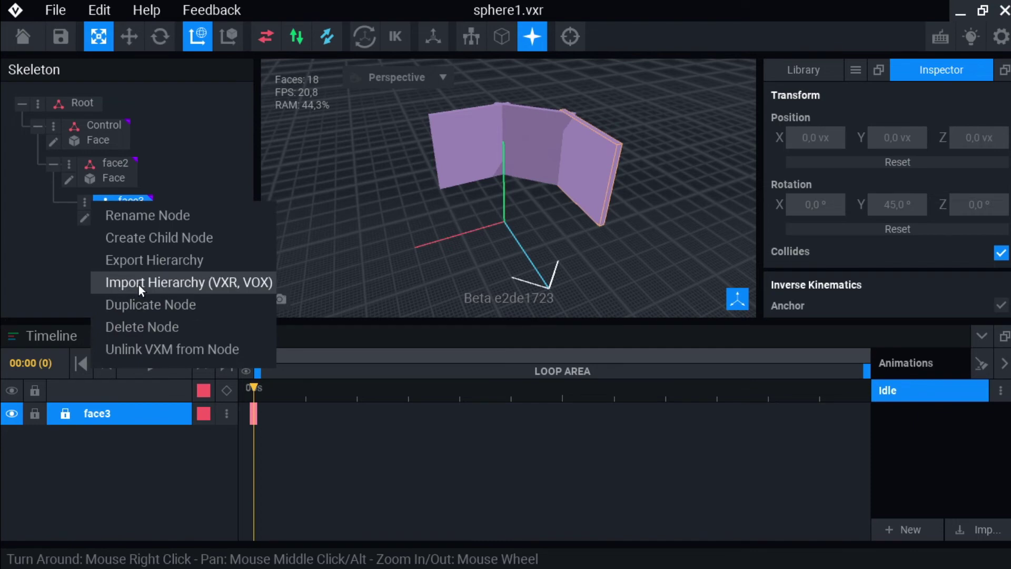
- Duplicate face3 as face4 and nest face4 under face3
{"action": "left_click", "coordinate": [143, 301]}
{"action": "type", "text": "face4"}
{"action": "key", "text": "Return"}
{"action": "left_click_drag", "start_coordinate": [128, 242], "coordinate": [147, 217]}
- Orbit around the four-panel strip, selecting the Control and face2 panels to inspect it
{"action": "right_click_drag", "start_coordinate": [573, 201], "coordinate": [586, 192]}
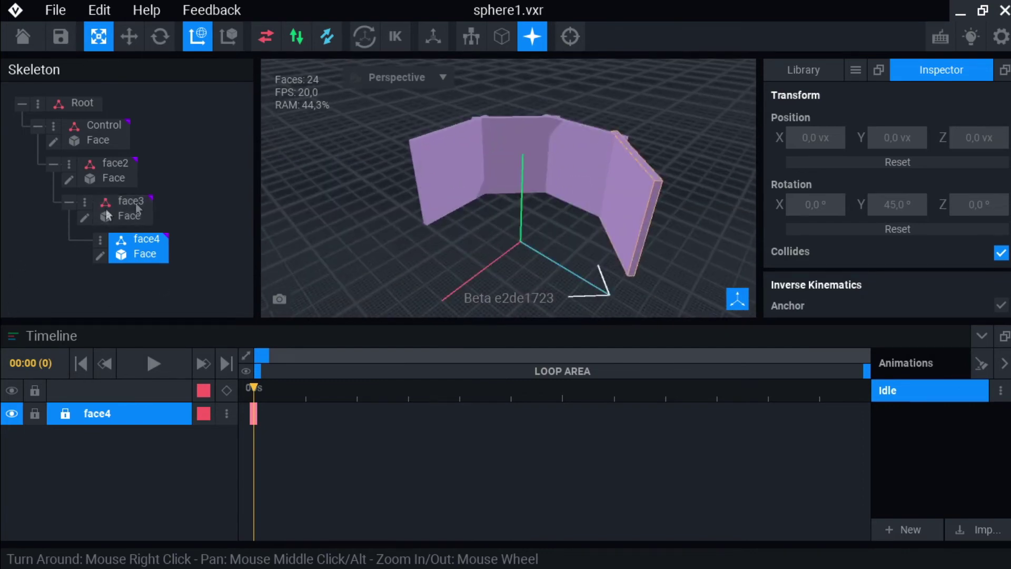
{"action": "left_click", "coordinate": [100, 240]}
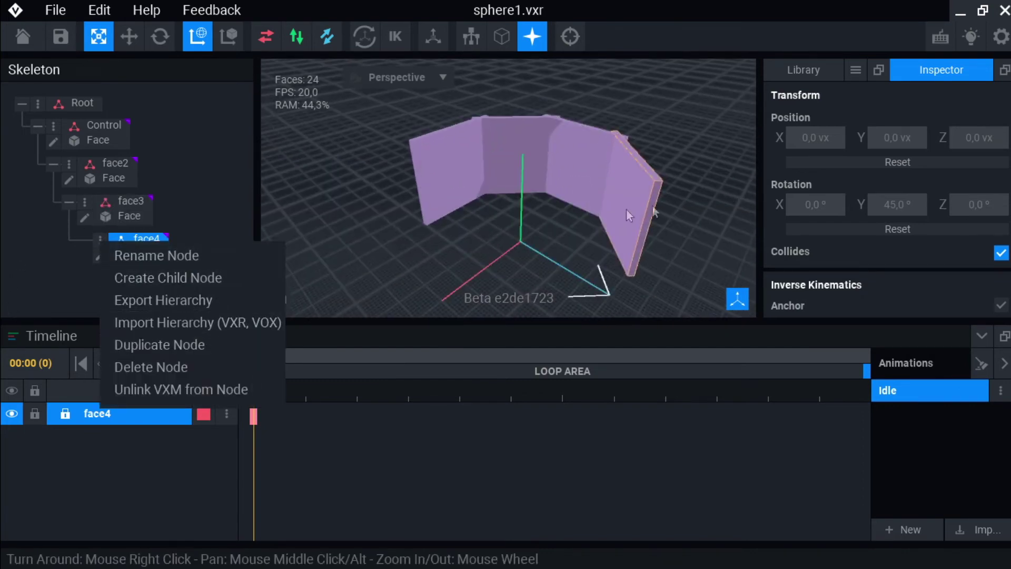
{"action": "scroll", "coordinate": [606, 214], "scroll_direction": "up", "scroll_amount": 5}
{"action": "scroll", "coordinate": [605, 214], "scroll_direction": "down", "scroll_amount": 5}
{"action": "right_click_drag", "start_coordinate": [551, 154], "coordinate": [550, 154]}
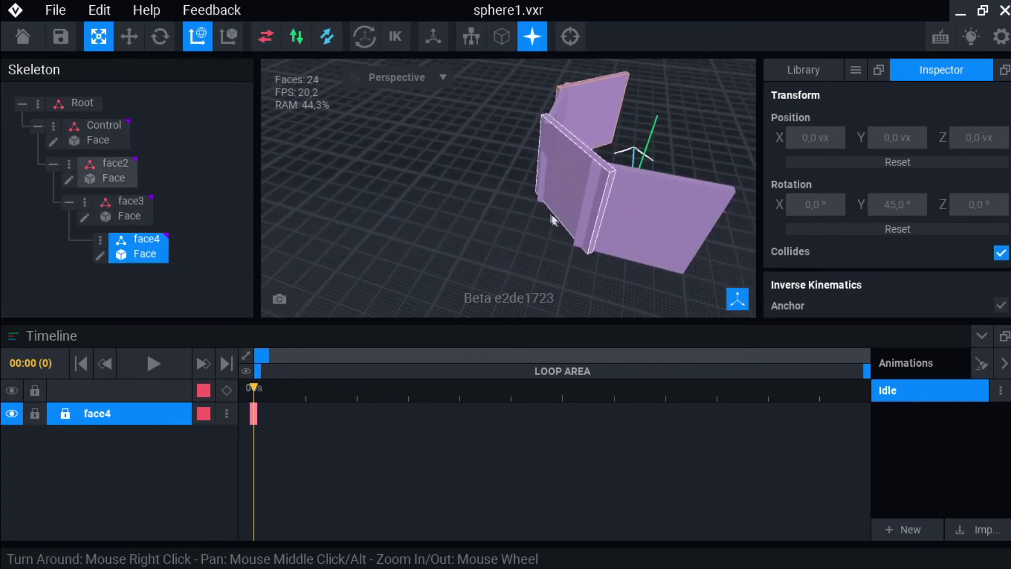
{"action": "scroll", "coordinate": [596, 194], "scroll_direction": "up", "scroll_amount": 3}
{"action": "right_click_drag", "start_coordinate": [596, 193], "coordinate": [597, 194]}
{"action": "scroll", "coordinate": [567, 160], "scroll_direction": "down", "scroll_amount": 5}
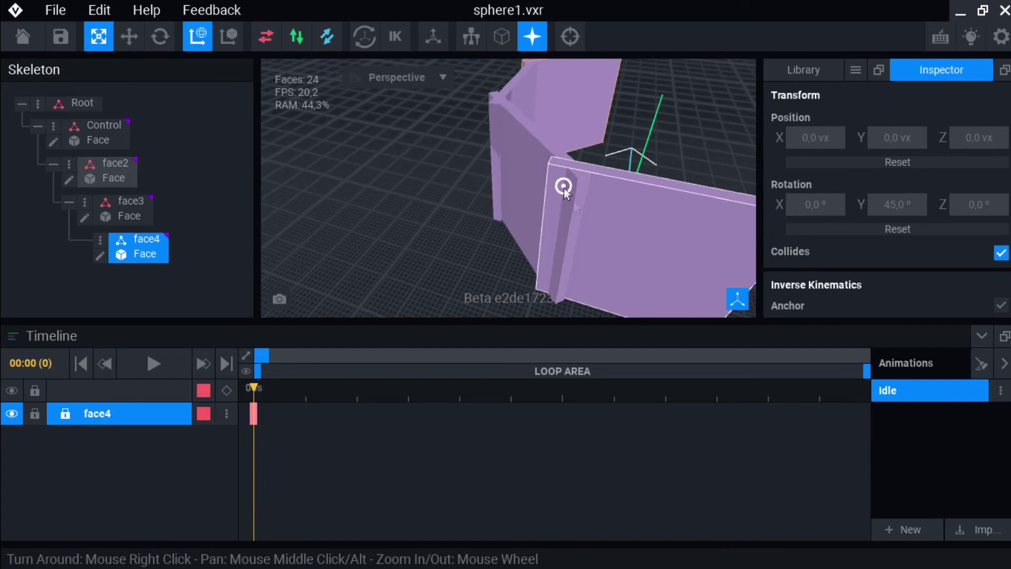
{"action": "left_click", "coordinate": [567, 201]}
{"action": "left_click", "coordinate": [570, 200]}
{"action": "right_click_drag", "start_coordinate": [571, 200], "coordinate": [575, 151]}
{"action": "scroll", "coordinate": [587, 203], "scroll_direction": "down", "scroll_amount": 5}
{"action": "scroll", "coordinate": [587, 214], "scroll_direction": "up", "scroll_amount": 2}
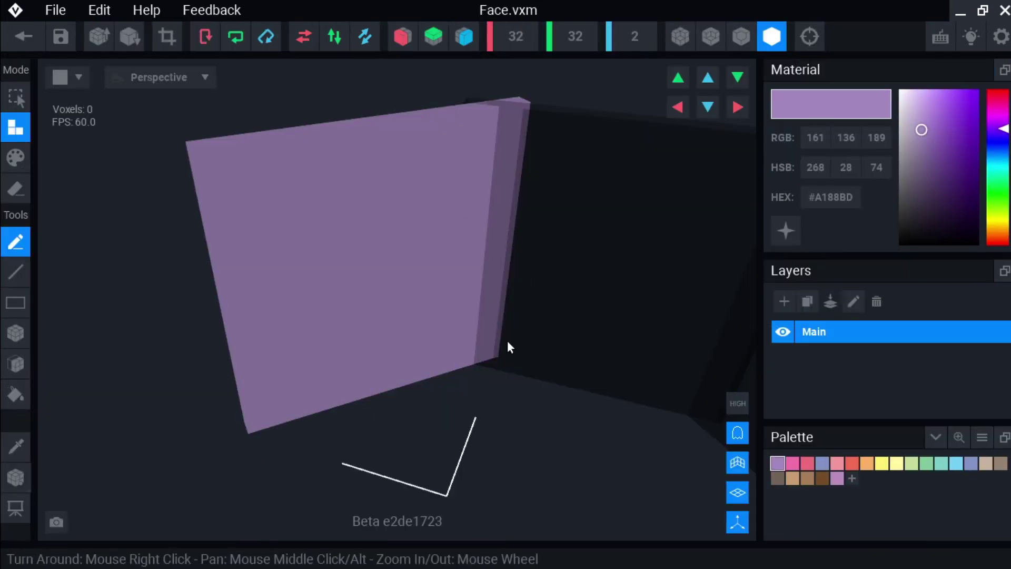
- Save the Face model's current changes after turning and panning the view
{"action": "right_click_drag", "start_coordinate": [508, 345], "coordinate": [377, 273]}
{"action": "middle_click_drag", "start_coordinate": [400, 304], "coordinate": [448, 423]}
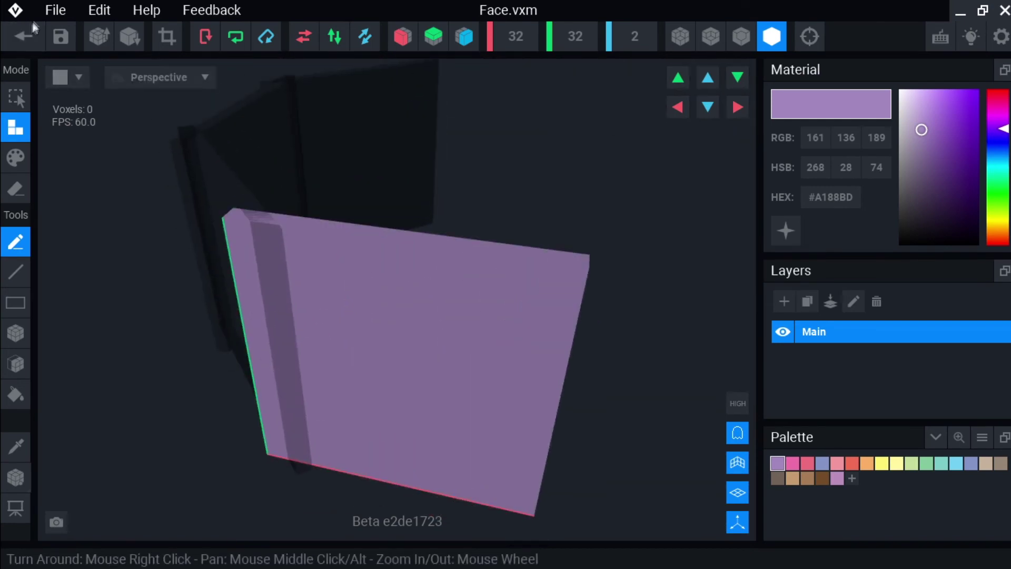
{"action": "left_click", "coordinate": [33, 25]}
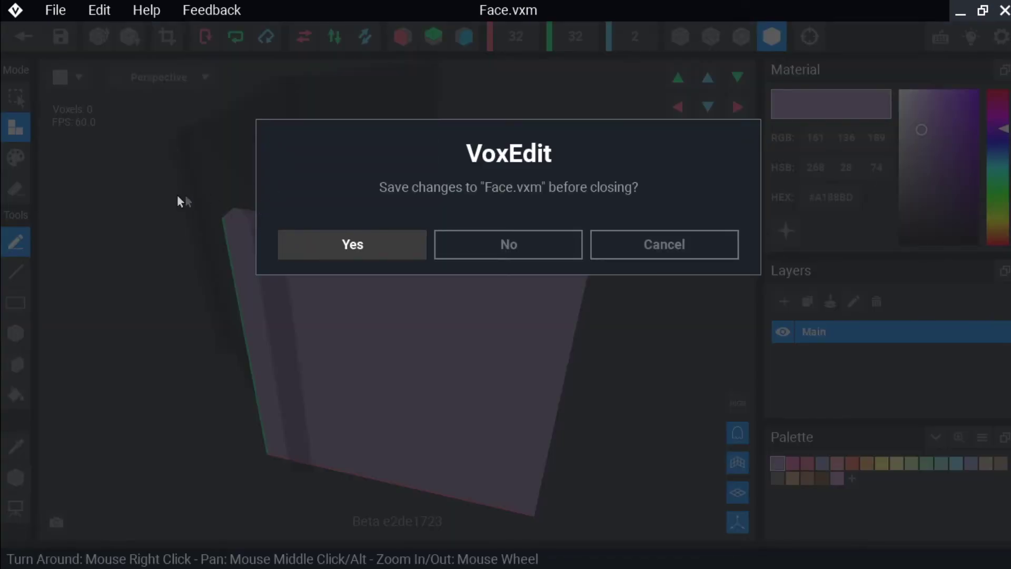
{"action": "key", "text": "Return"}
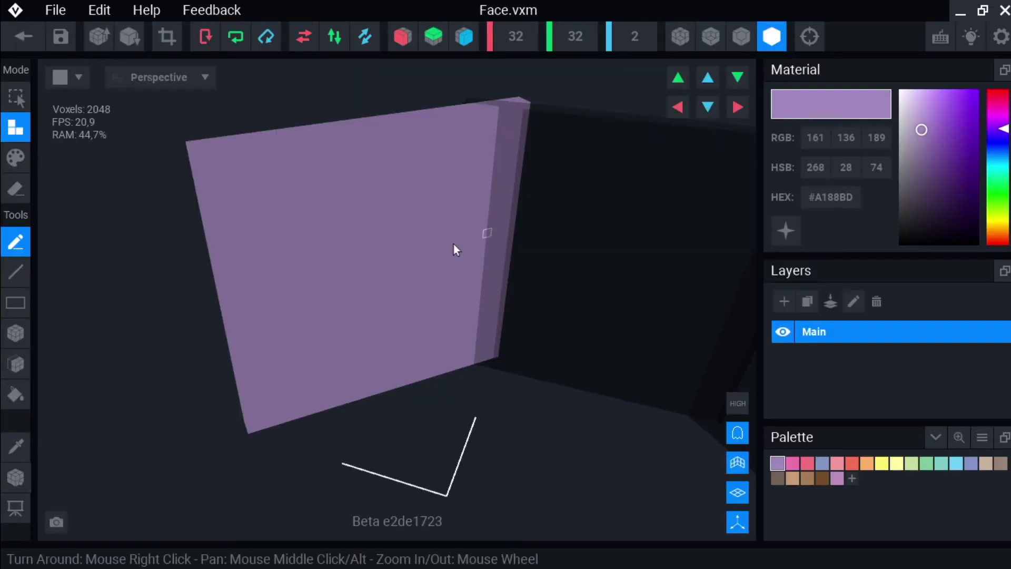
- Offset the Face model's voxels to about 38.5 with the move tool
{"action": "right_click_drag", "start_coordinate": [453, 244], "coordinate": [452, 242]}
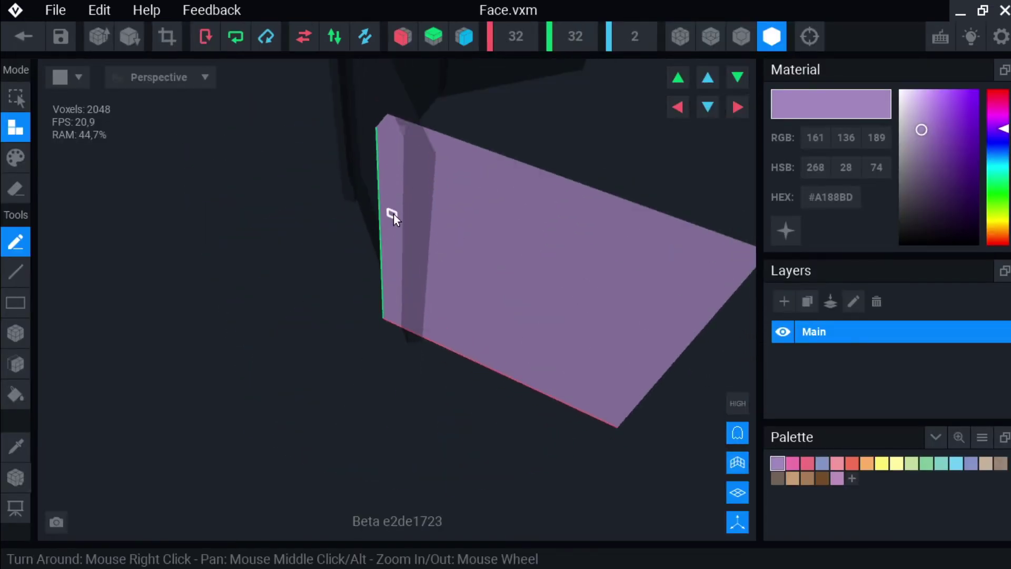
{"action": "key", "text": "t"}
{"action": "right_click_drag", "start_coordinate": [606, 174], "coordinate": [635, 226]}
{"action": "left_click_drag", "start_coordinate": [627, 231], "coordinate": [513, 199]}
{"action": "left_click_drag", "start_coordinate": [640, 226], "coordinate": [642, 219]}
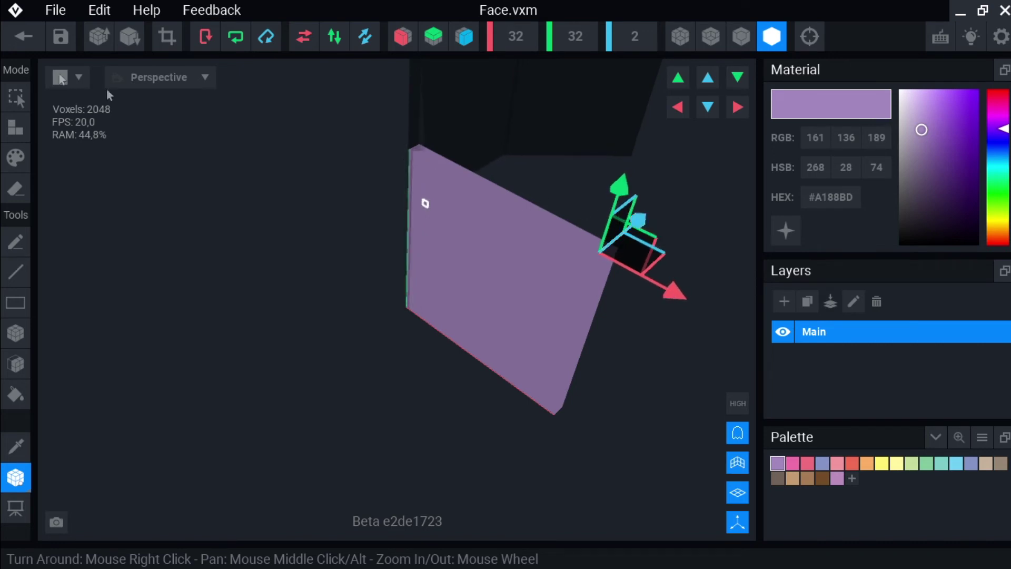
- Save the Face model and return to the sphere1 rig, zoomed out on all panels
{"action": "left_click", "coordinate": [23, 36]}
{"action": "left_click", "coordinate": [412, 243]}
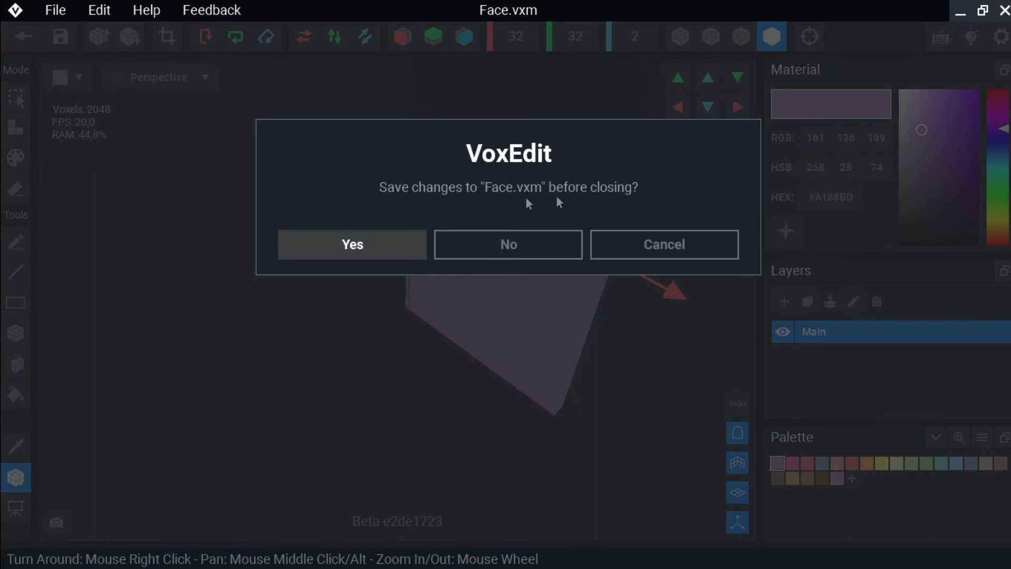
{"action": "scroll", "coordinate": [558, 154], "scroll_direction": "up", "scroll_amount": 5}
{"action": "right_click_drag", "start_coordinate": [554, 121], "coordinate": [555, 109]}
{"action": "scroll", "coordinate": [555, 108], "scroll_direction": "down", "scroll_amount": 3}
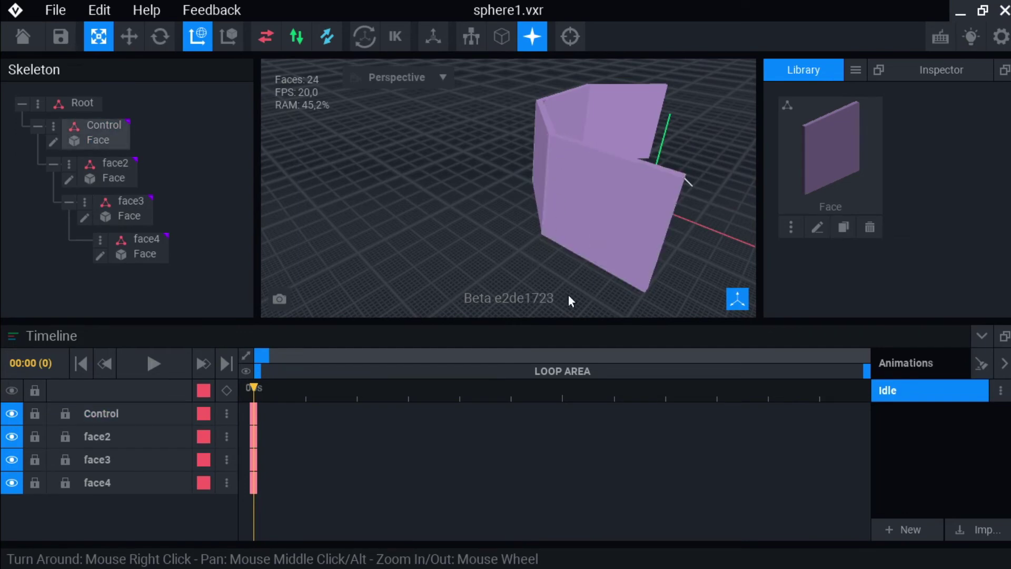
- Duplicate face4 as face5 and nest face5 under face4
{"action": "right_click_drag", "start_coordinate": [600, 232], "coordinate": [589, 198]}
{"action": "scroll", "coordinate": [605, 232], "scroll_direction": "down", "scroll_amount": 2}
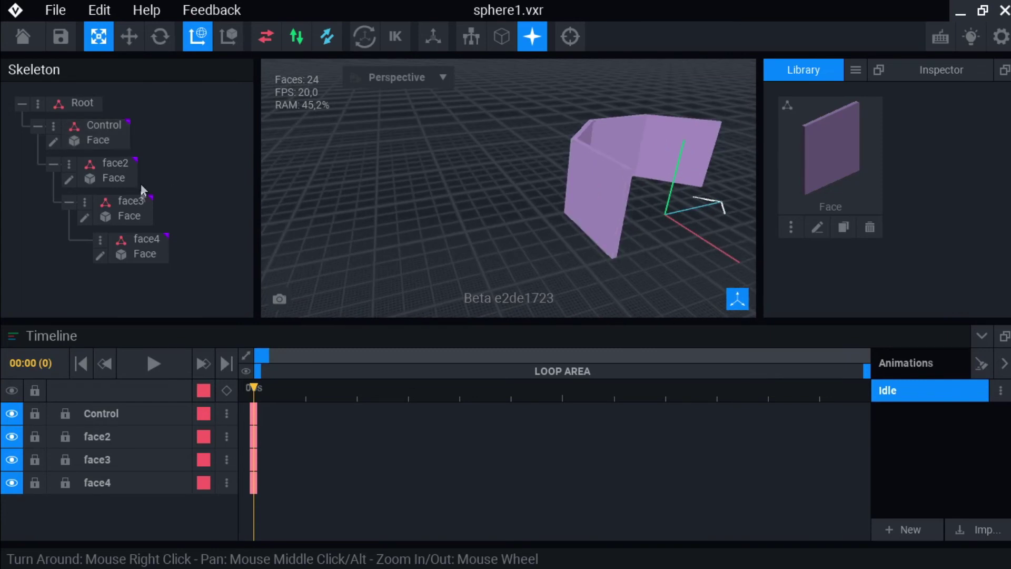
{"action": "left_click", "coordinate": [100, 240]}
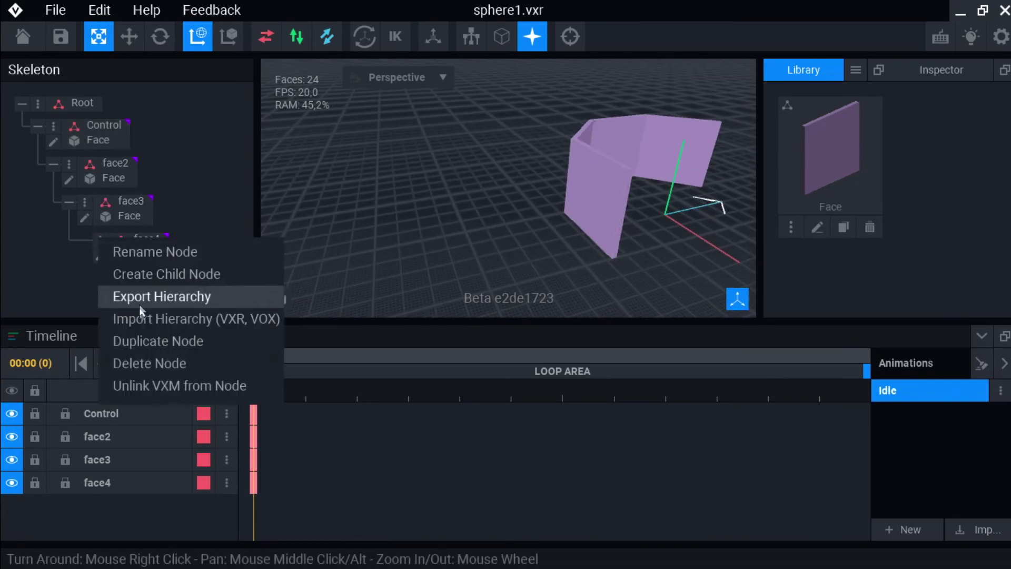
{"action": "left_click", "coordinate": [143, 333]}
{"action": "type", "text": "face5"}
{"action": "key", "text": "Return"}
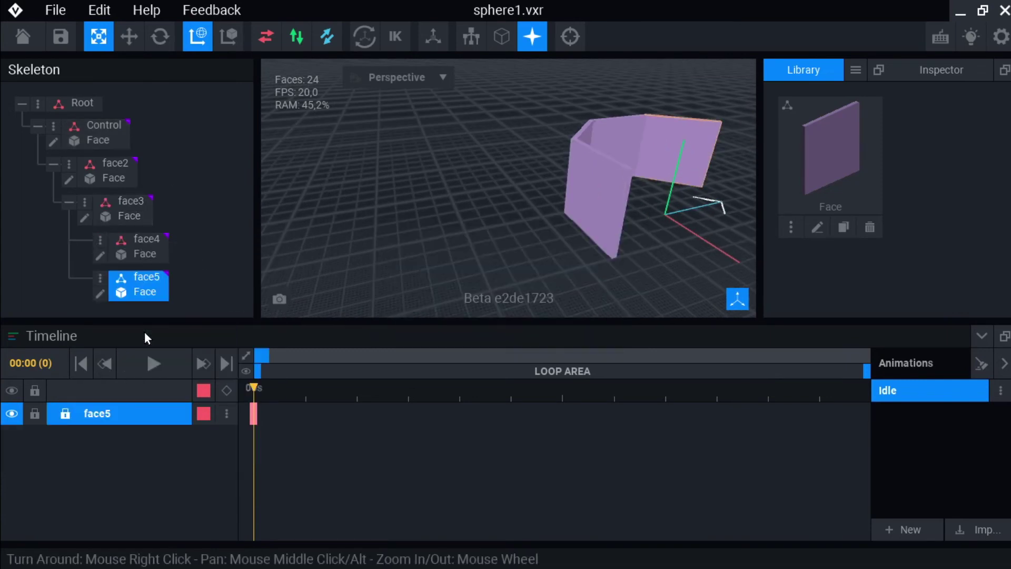
{"action": "left_click_drag", "start_coordinate": [148, 291], "coordinate": [142, 259]}
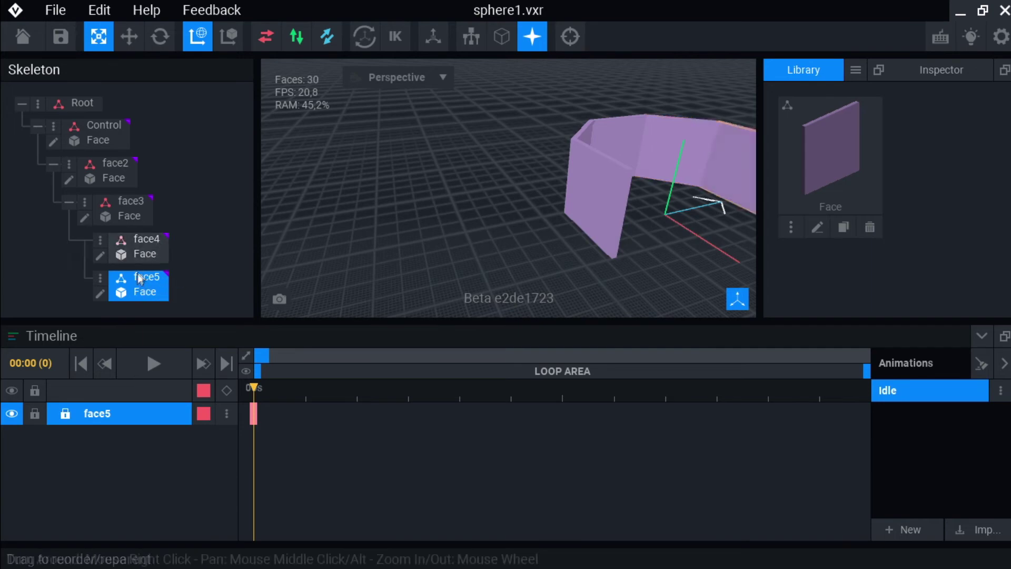
{"action": "scroll", "coordinate": [723, 173], "scroll_direction": "down", "scroll_amount": 2}
{"action": "right_click_drag", "start_coordinate": [710, 170], "coordinate": [696, 174]}
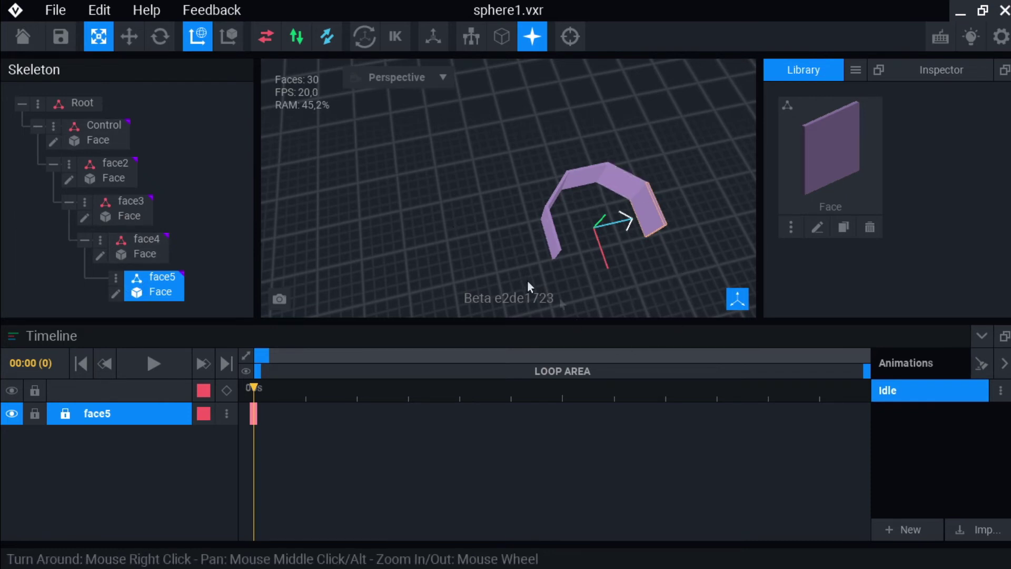
- Save and close sphere1.vxr, then open Histone.vxr from VoxEdit > UnitOfLife > DNA > Histone
{"action": "left_click", "coordinate": [22, 39]}
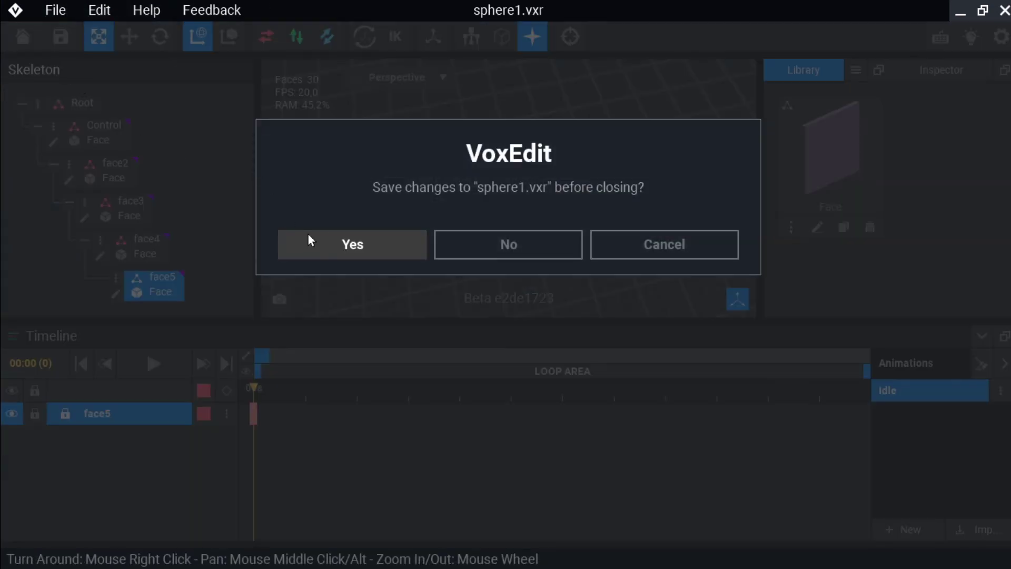
{"action": "left_click", "coordinate": [375, 254]}
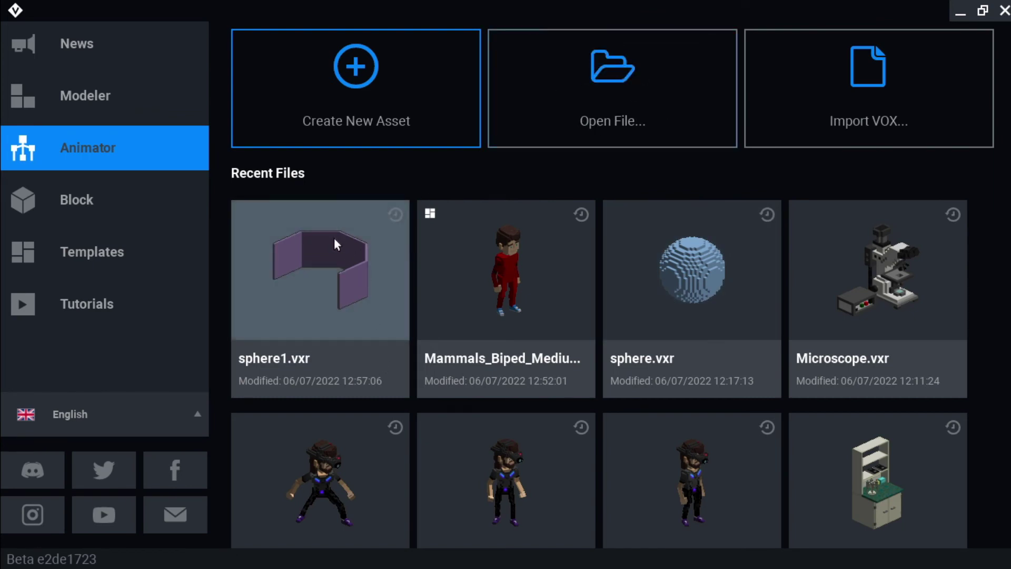
{"action": "left_click", "coordinate": [605, 93]}
{"action": "left_click", "coordinate": [532, 73]}
{"action": "left_click", "coordinate": [239, 255]}
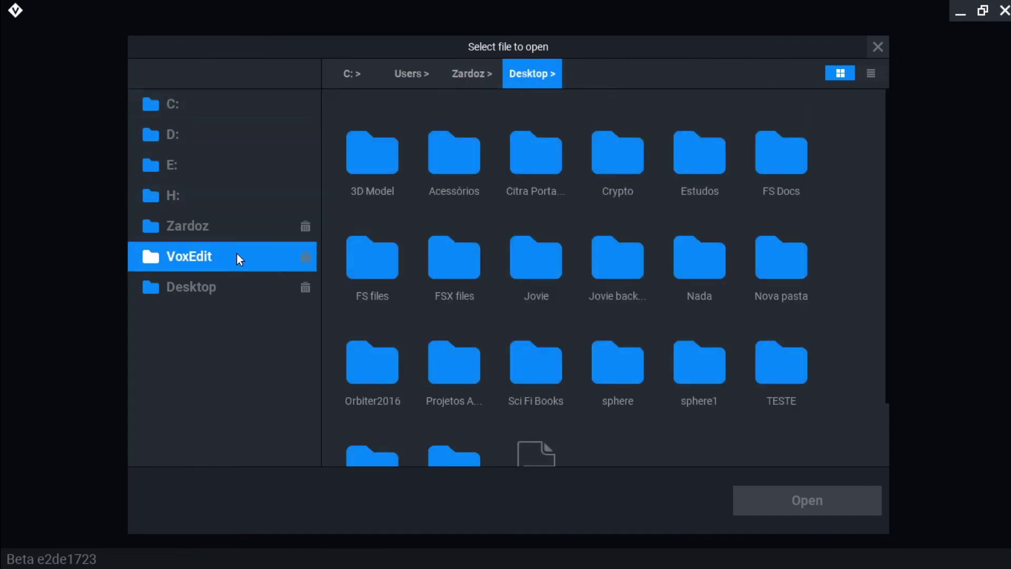
{"action": "scroll", "coordinate": [485, 378], "scroll_direction": "down", "scroll_amount": 5}
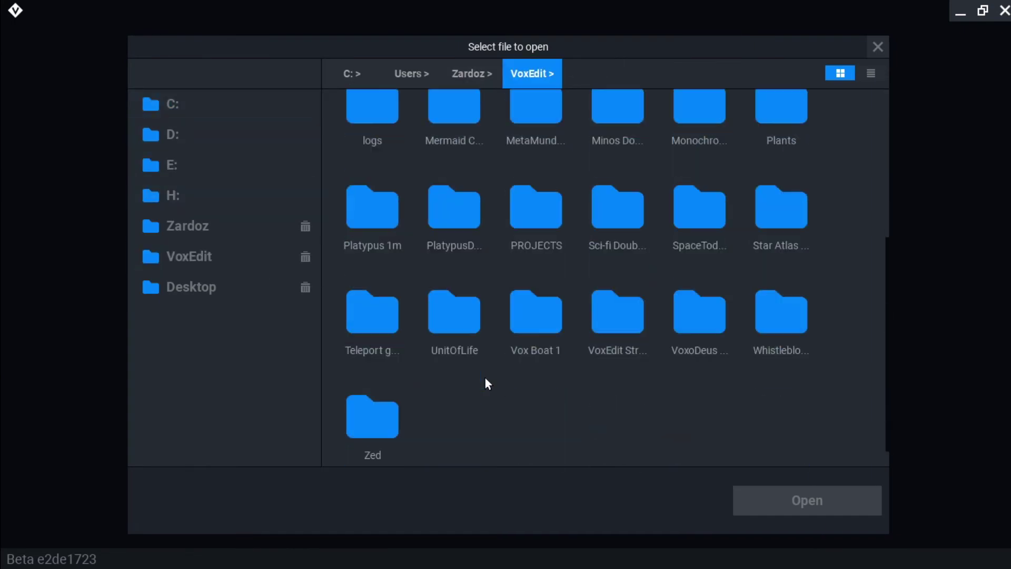
{"action": "double_click", "coordinate": [446, 323]}
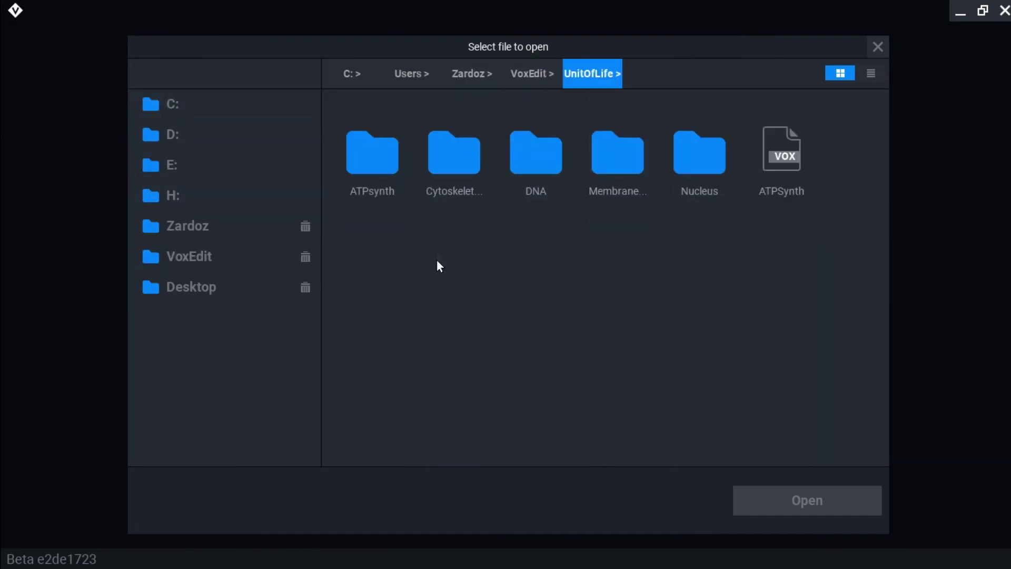
{"action": "double_click", "coordinate": [529, 141]}
{"action": "double_click", "coordinate": [437, 149]}
{"action": "left_click", "coordinate": [443, 150]}
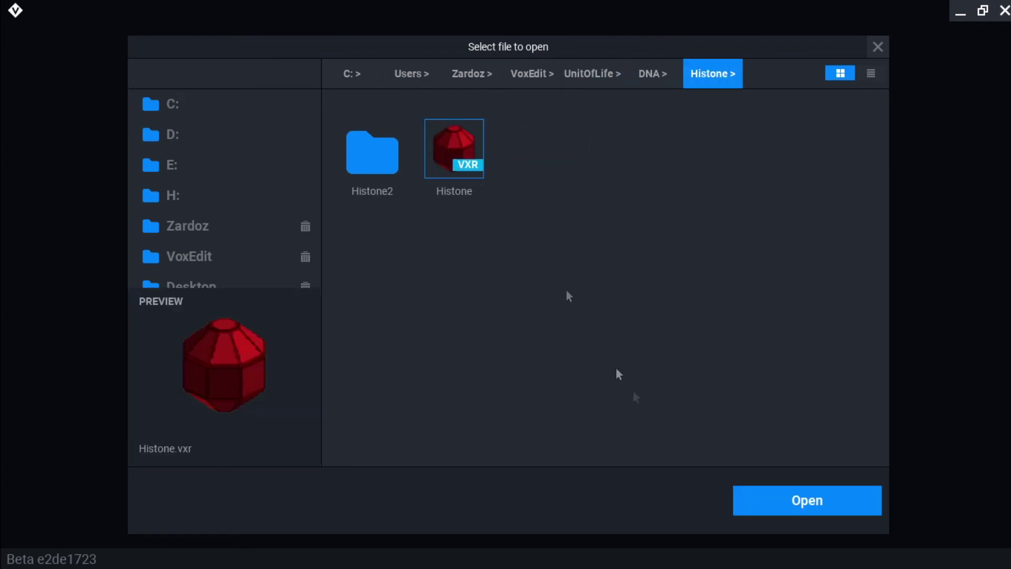
{"action": "left_click", "coordinate": [796, 502]}
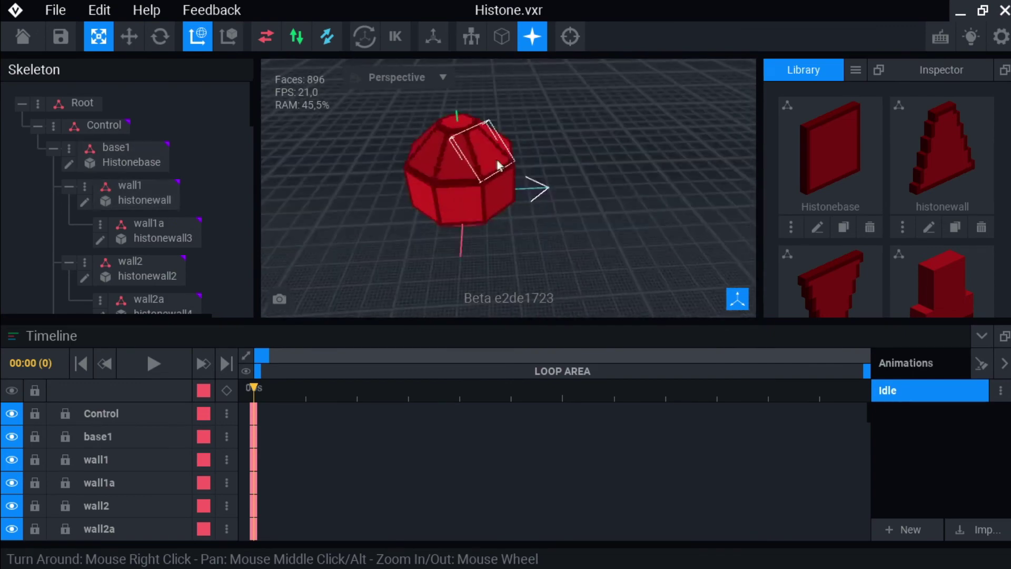
- Select base3, wall1 (2) and wall2 (2), then open histonewall.vxm for voxel editing and exit
{"action": "scroll", "coordinate": [499, 164], "scroll_direction": "up", "scroll_amount": 5}
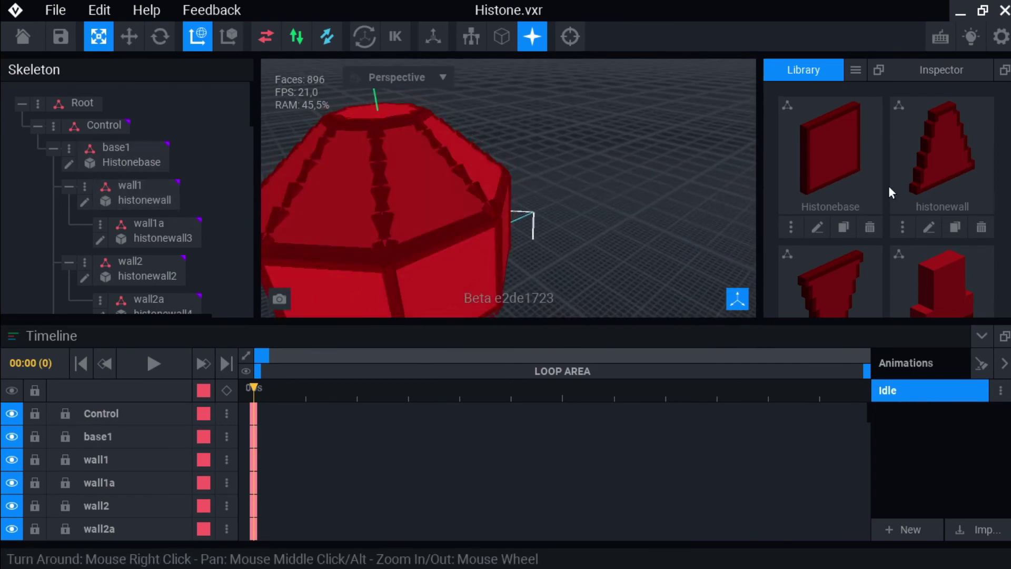
{"action": "scroll", "coordinate": [442, 186], "scroll_direction": "down", "scroll_amount": 4}
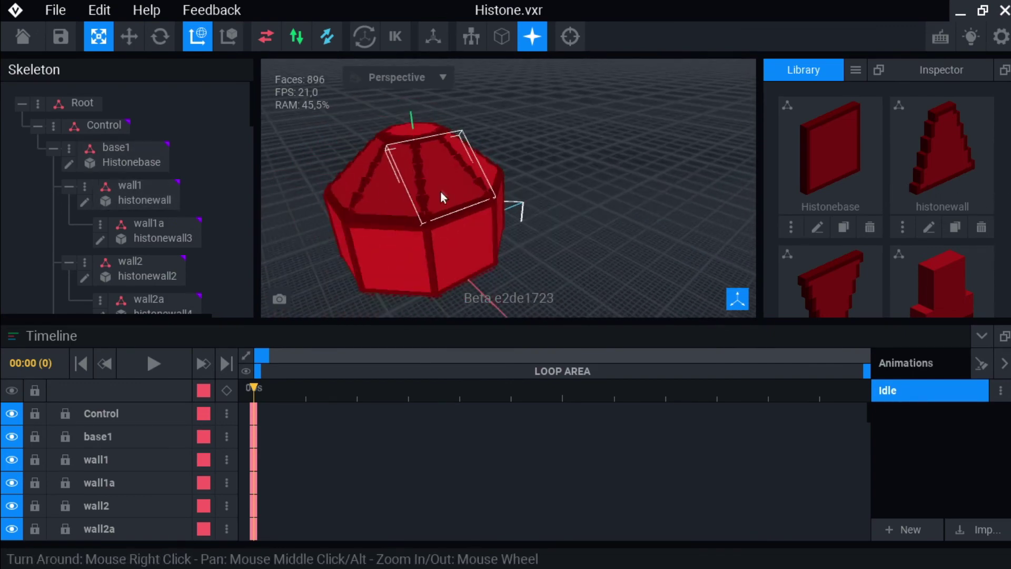
{"action": "right_click_drag", "start_coordinate": [444, 266], "coordinate": [447, 243]}
{"action": "left_click", "coordinate": [488, 226]}
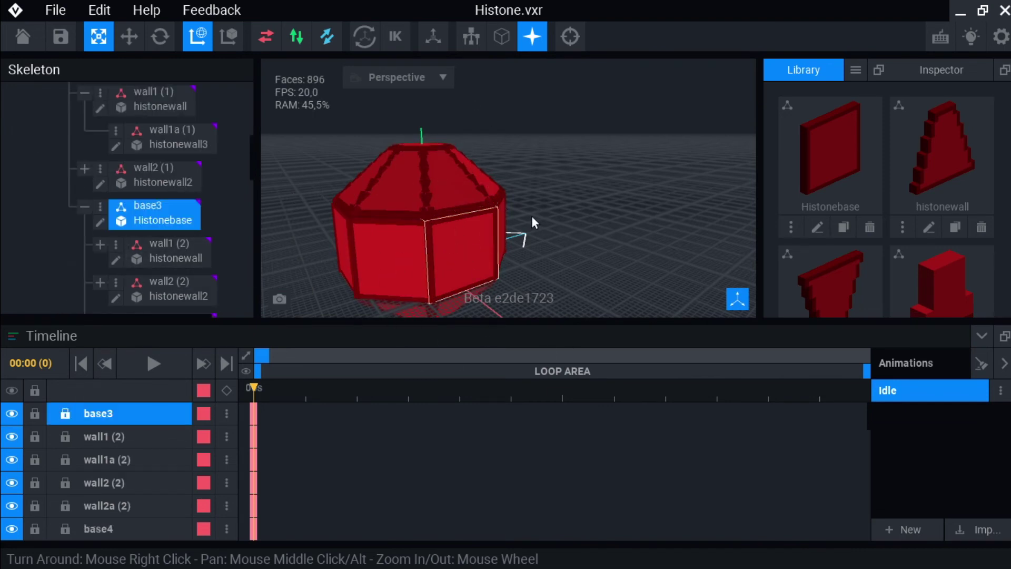
{"action": "left_click", "coordinate": [460, 189]}
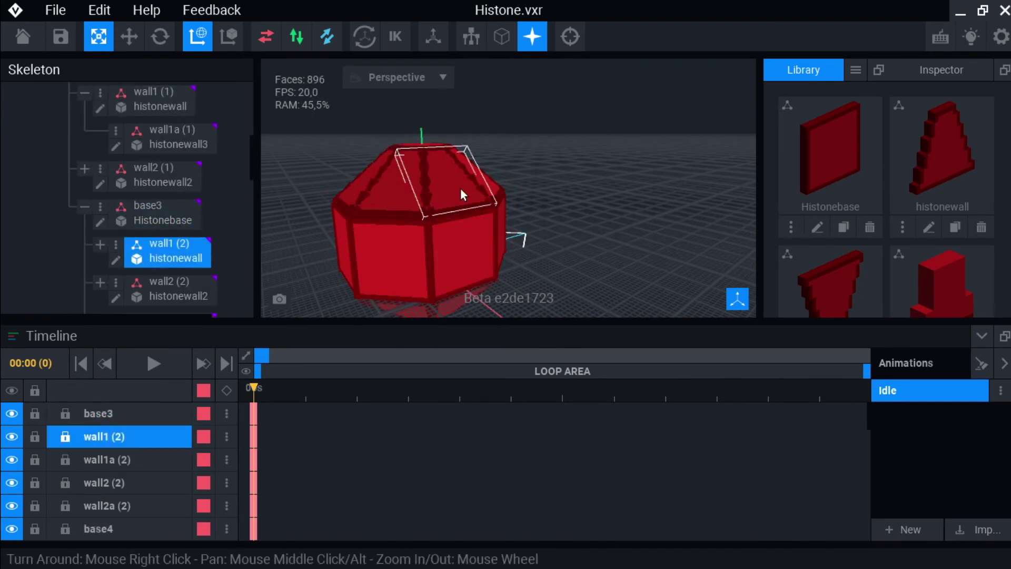
{"action": "left_click", "coordinate": [452, 307]}
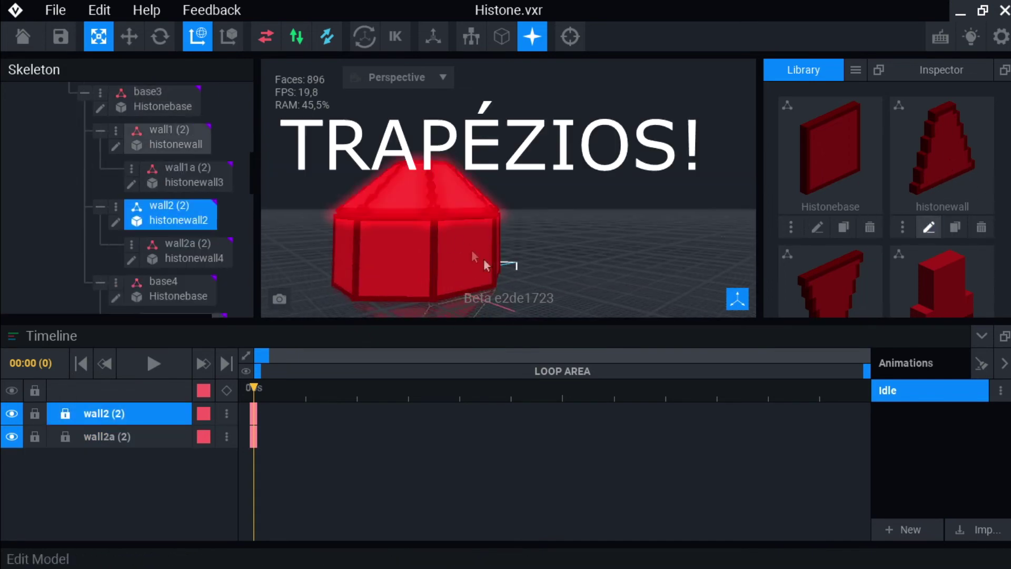
{"action": "left_click", "coordinate": [928, 227]}
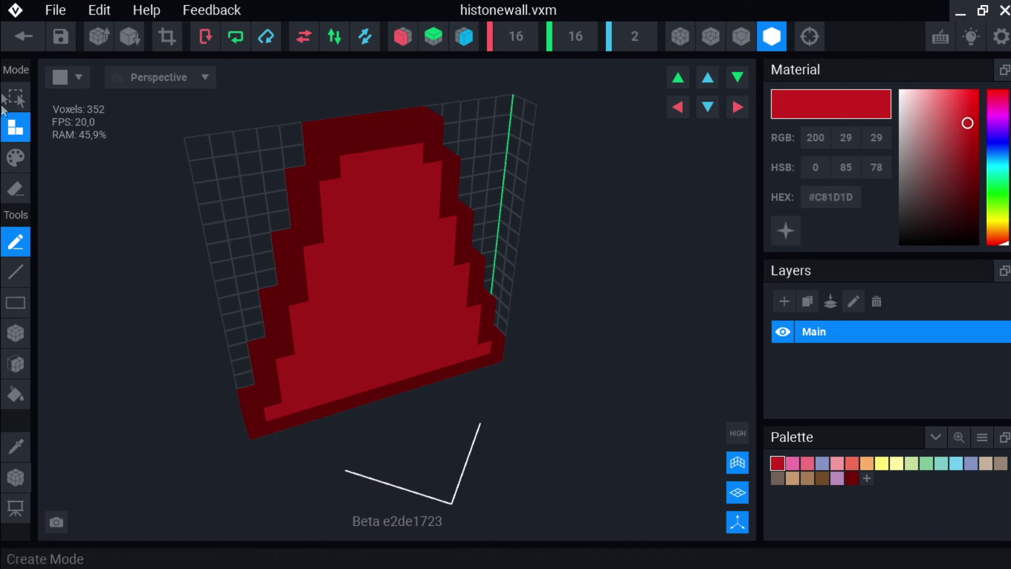
{"action": "left_click", "coordinate": [41, 48]}
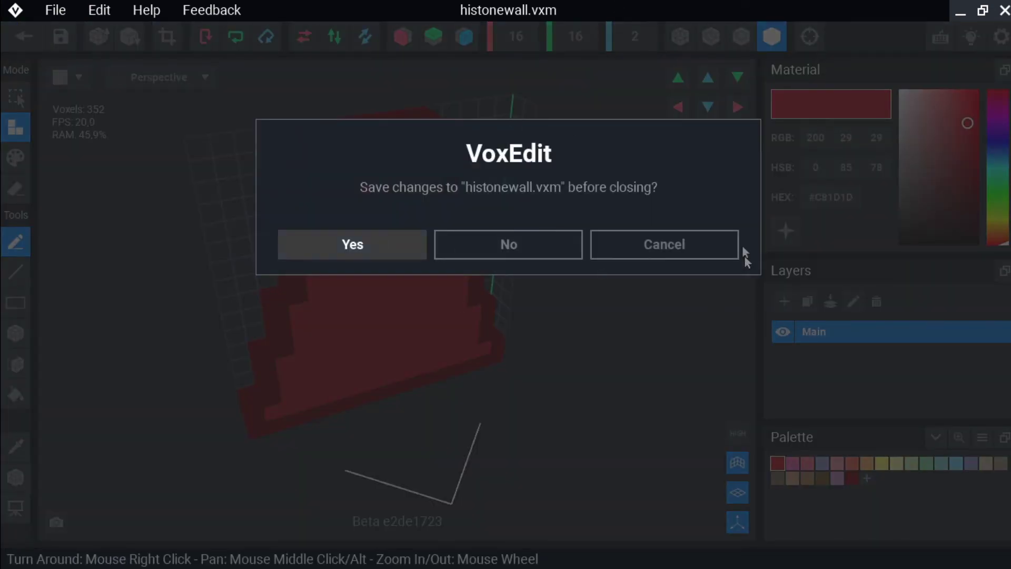
- Orbit around the Histone rig, selecting wall1a and then base1 to inspect the octagonal shape
{"action": "scroll", "coordinate": [500, 125], "scroll_direction": "up", "scroll_amount": 10}
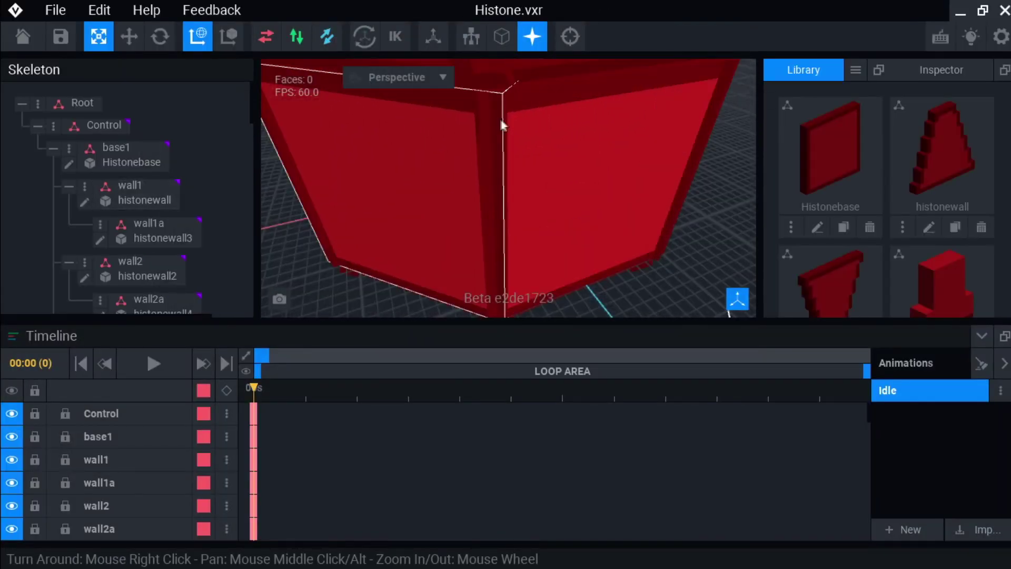
{"action": "scroll", "coordinate": [504, 121], "scroll_direction": "down", "scroll_amount": 5}
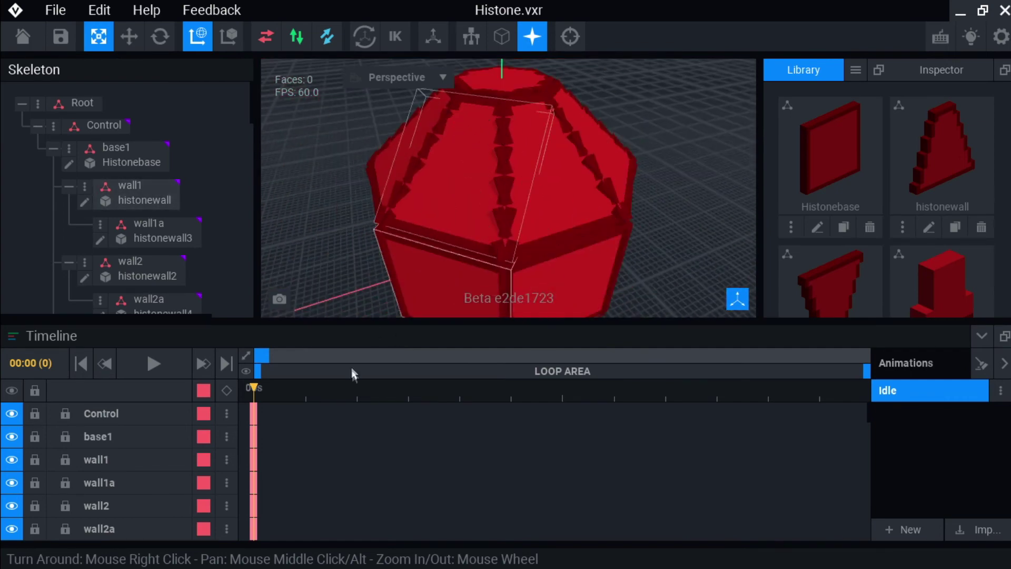
{"action": "right_click_drag", "start_coordinate": [519, 170], "coordinate": [519, 170]}
{"action": "left_click", "coordinate": [518, 170]}
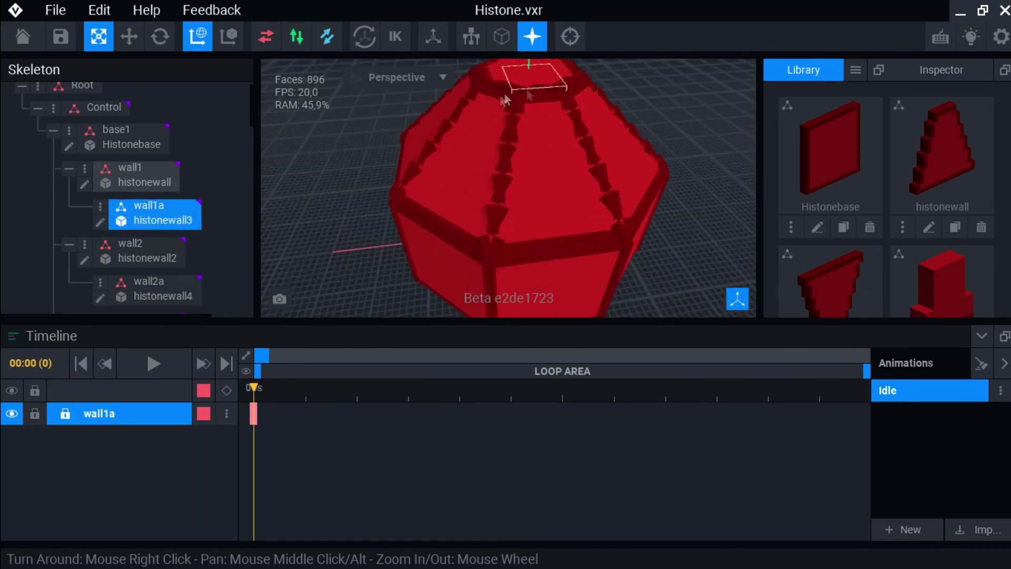
{"action": "scroll", "coordinate": [905, 158], "scroll_direction": "down", "scroll_amount": 4}
{"action": "scroll", "coordinate": [932, 158], "scroll_direction": "up", "scroll_amount": 2}
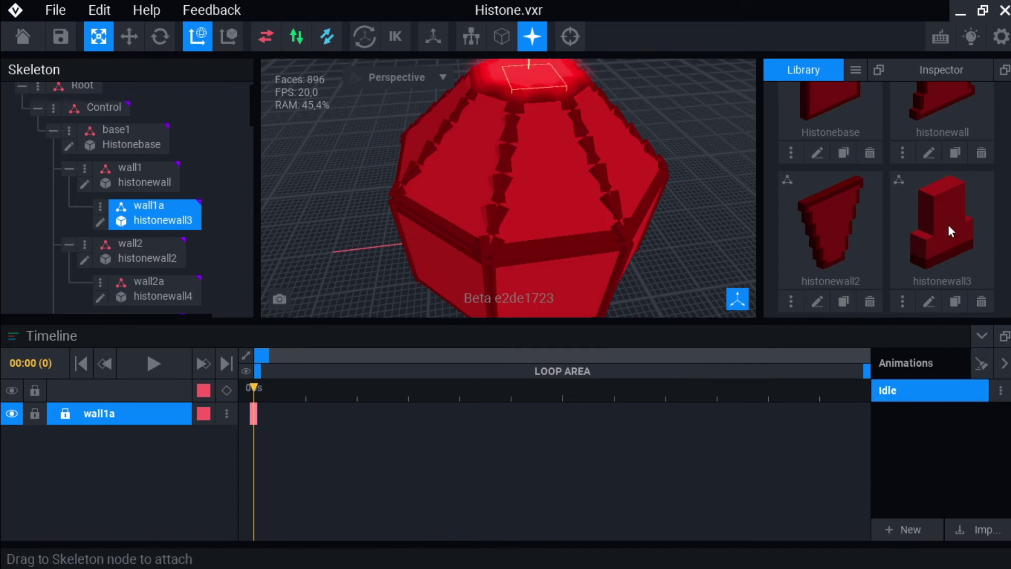
{"action": "scroll", "coordinate": [895, 184], "scroll_direction": "down", "scroll_amount": 2}
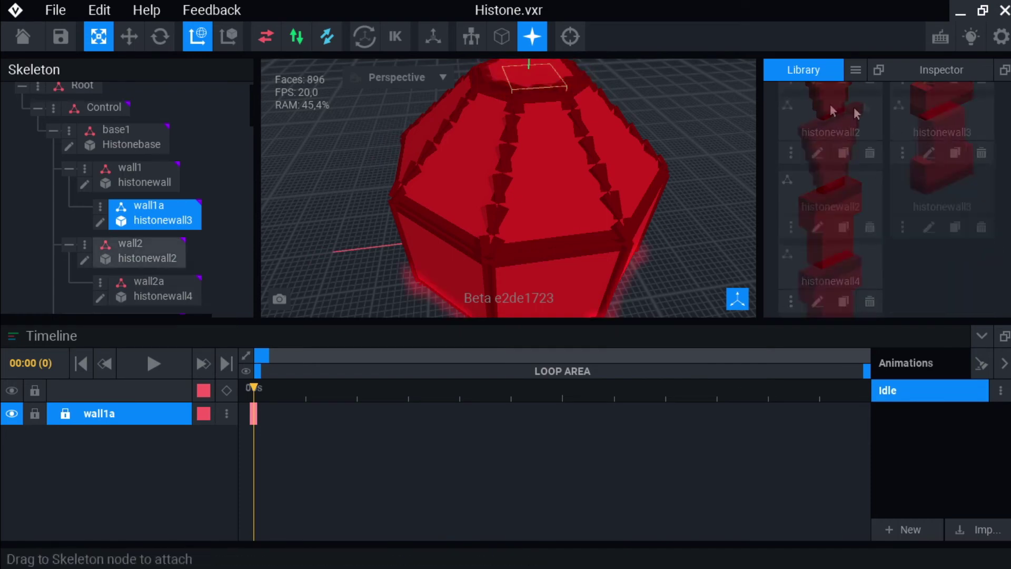
{"action": "scroll", "coordinate": [863, 108], "scroll_direction": "up", "scroll_amount": 2}
{"action": "scroll", "coordinate": [547, 132], "scroll_direction": "down", "scroll_amount": 4}
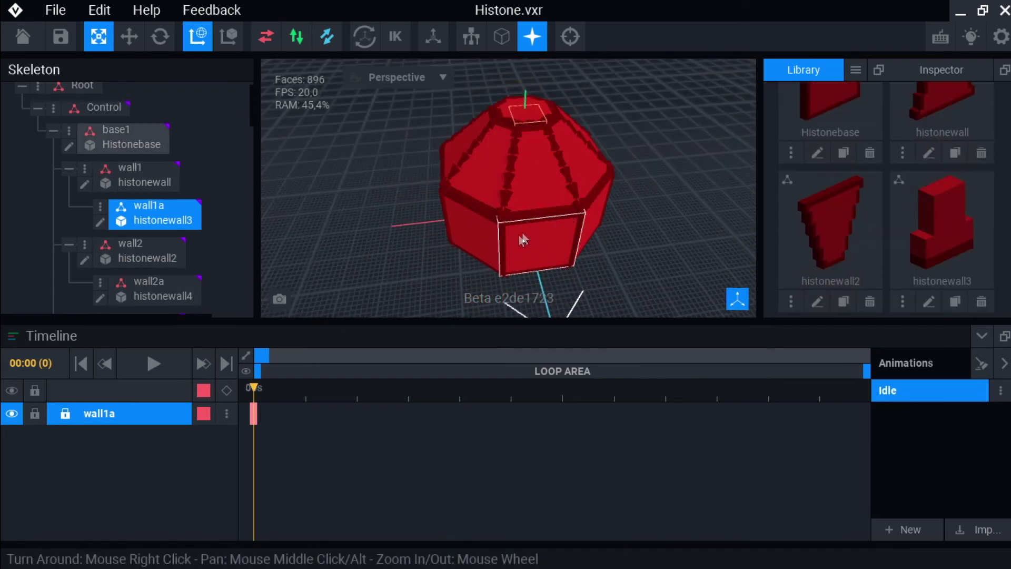
{"action": "right_click_drag", "start_coordinate": [519, 225], "coordinate": [522, 210]}
{"action": "left_click", "coordinate": [504, 203]}
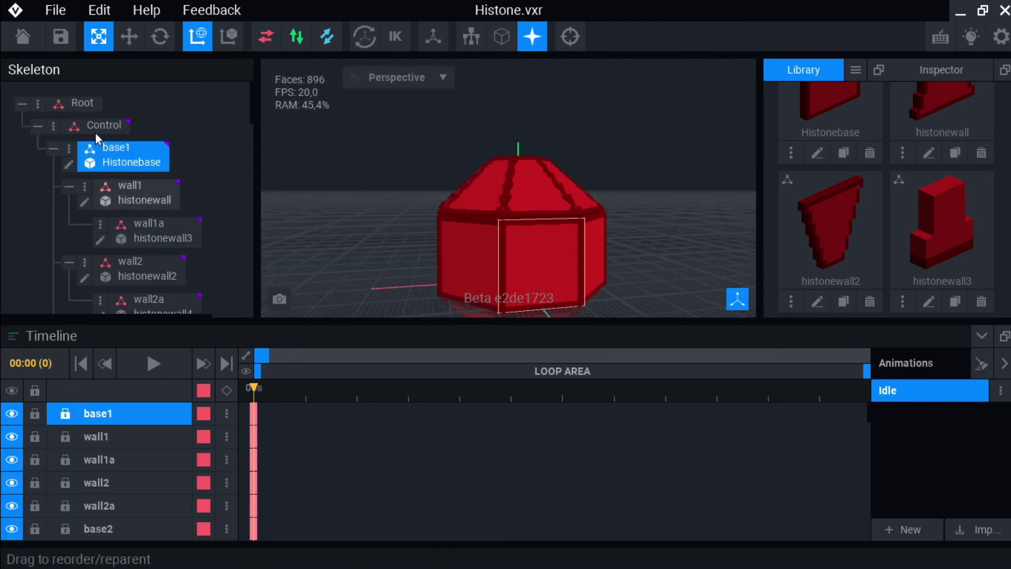
{"action": "right_click_drag", "start_coordinate": [562, 239], "coordinate": [601, 315]}
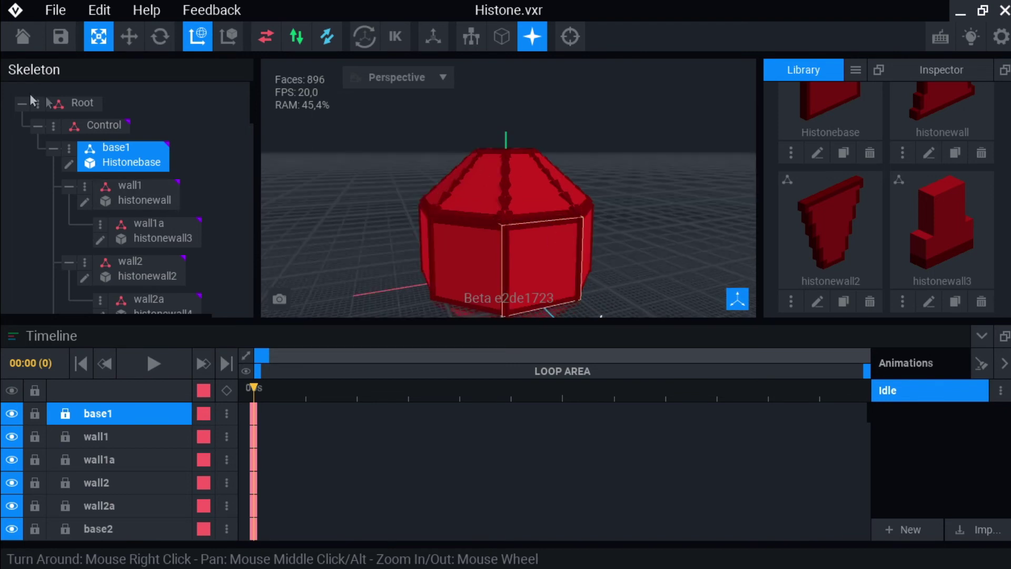
{"action": "right_click_drag", "start_coordinate": [489, 227], "coordinate": [530, 237]}
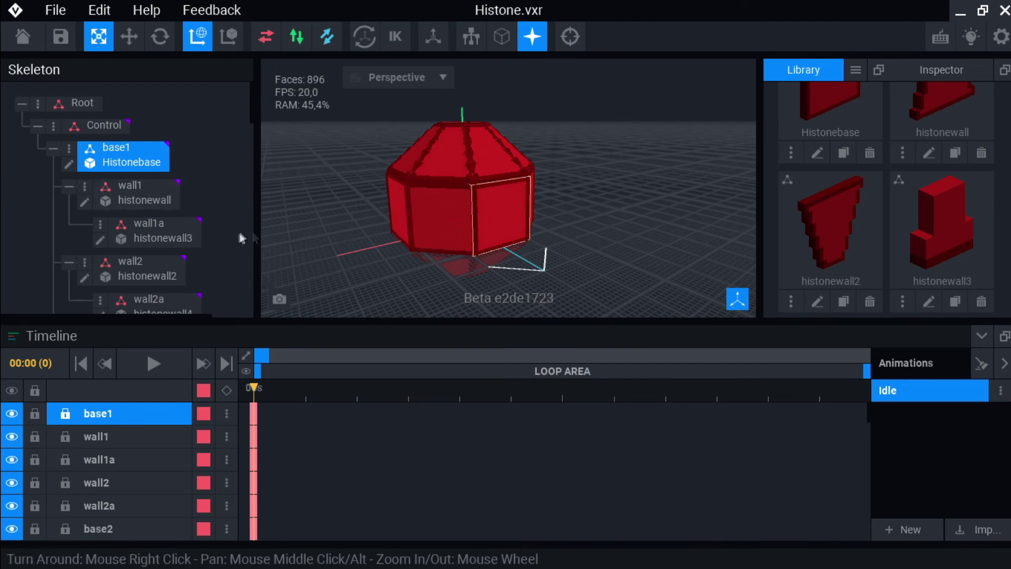
{"action": "left_click", "coordinate": [482, 153]}
{"action": "left_click", "coordinate": [496, 248]}
{"action": "left_click", "coordinate": [475, 154]}
{"action": "left_click", "coordinate": [90, 153]}
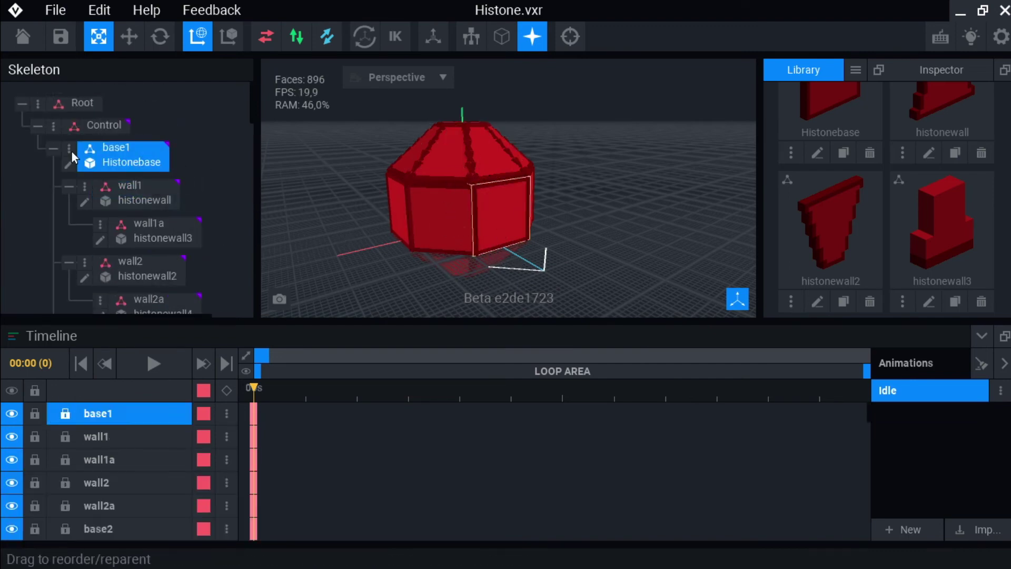
{"action": "left_click", "coordinate": [153, 195]}
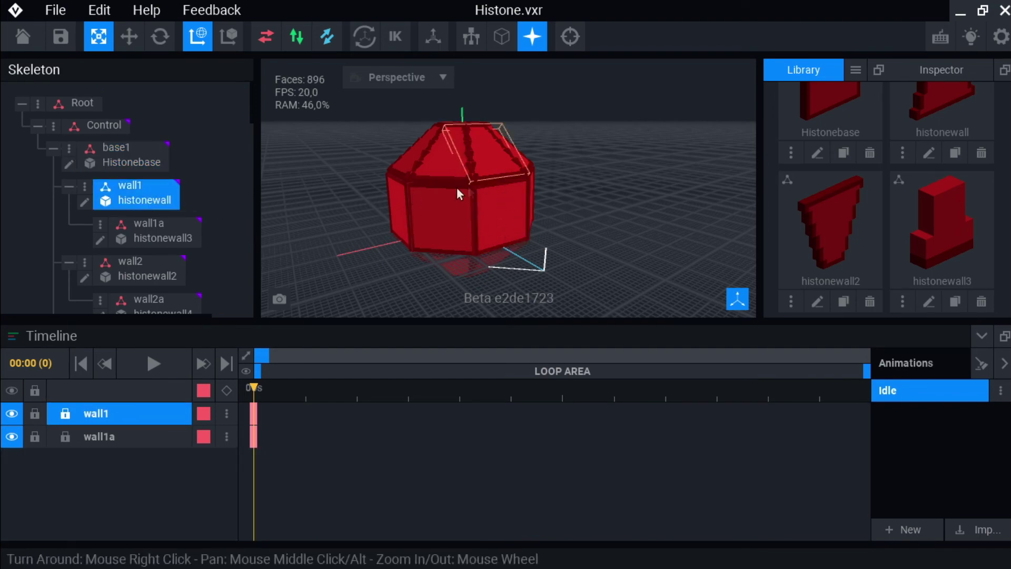
{"action": "left_click", "coordinate": [159, 232]}
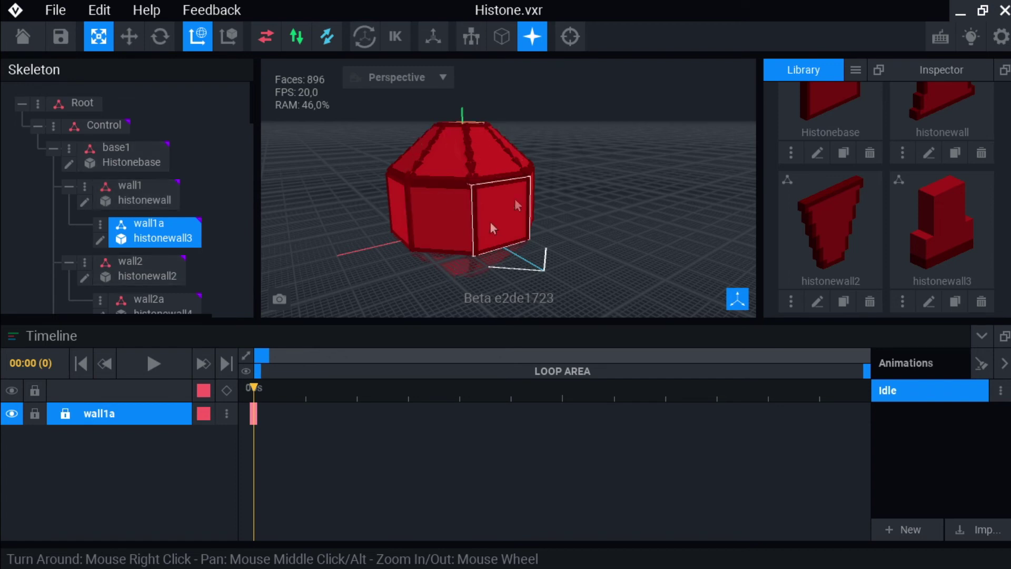
{"action": "scroll", "coordinate": [455, 201], "scroll_direction": "down", "scroll_amount": 2}
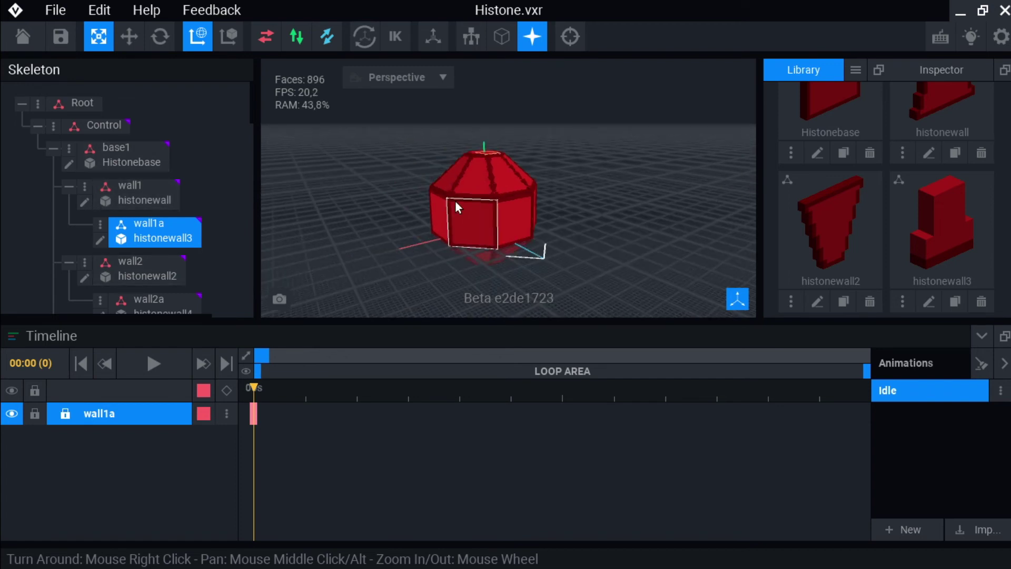
{"action": "left_click", "coordinate": [132, 151]}
{"action": "left_click", "coordinate": [135, 194]}
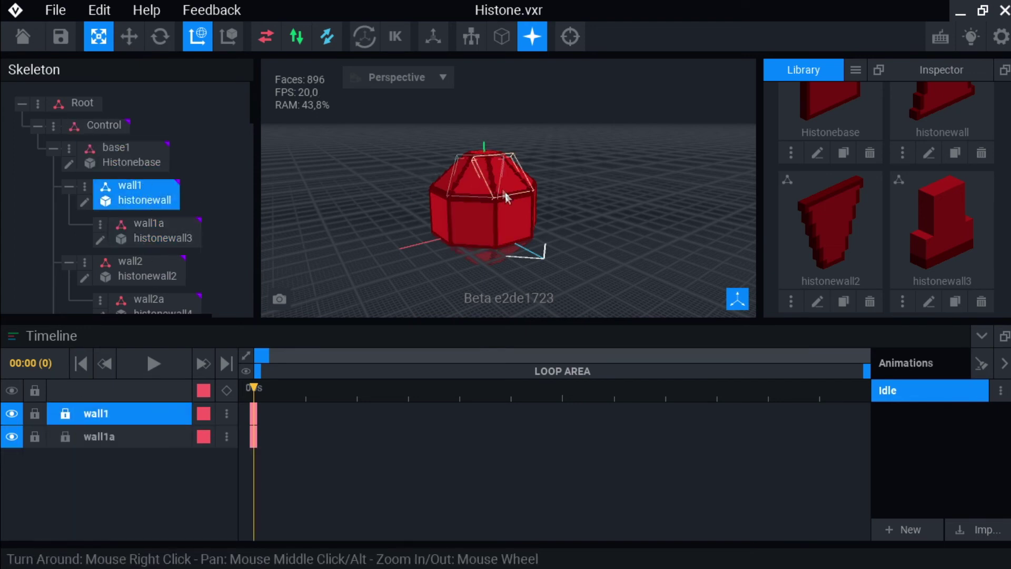
{"action": "left_click", "coordinate": [155, 237]}
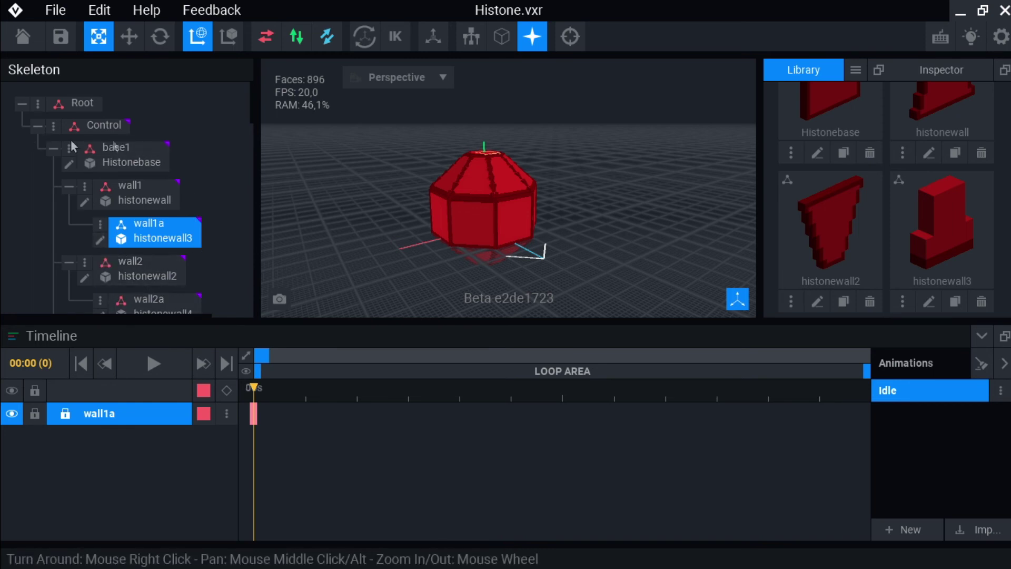
{"action": "scroll", "coordinate": [159, 211], "scroll_direction": "down", "scroll_amount": 1}
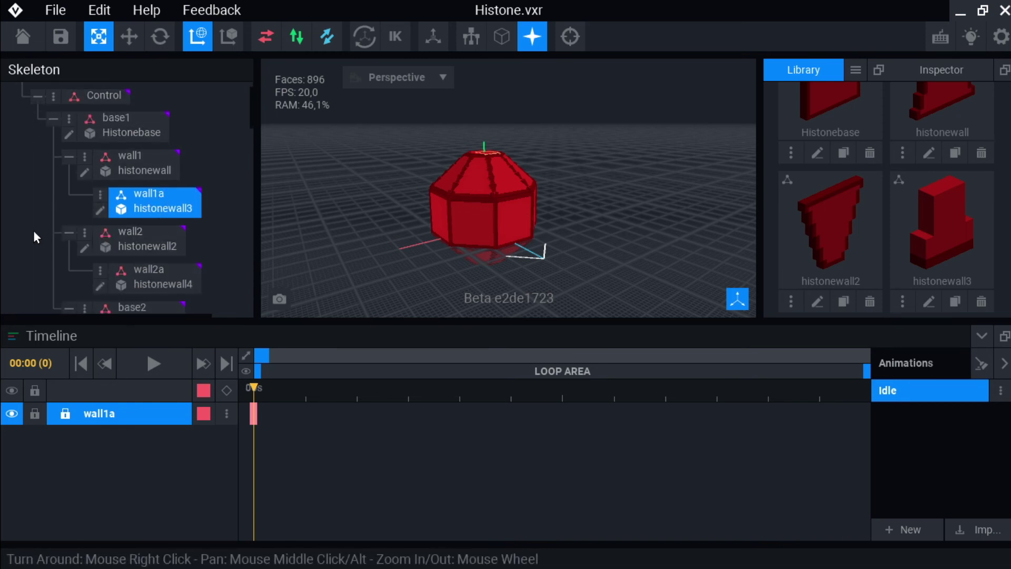
- Delete the wall2 and base2 nodes, leaving base1 with its two wall pieces
{"action": "left_click", "coordinate": [70, 234]}
{"action": "left_click", "coordinate": [84, 232]}
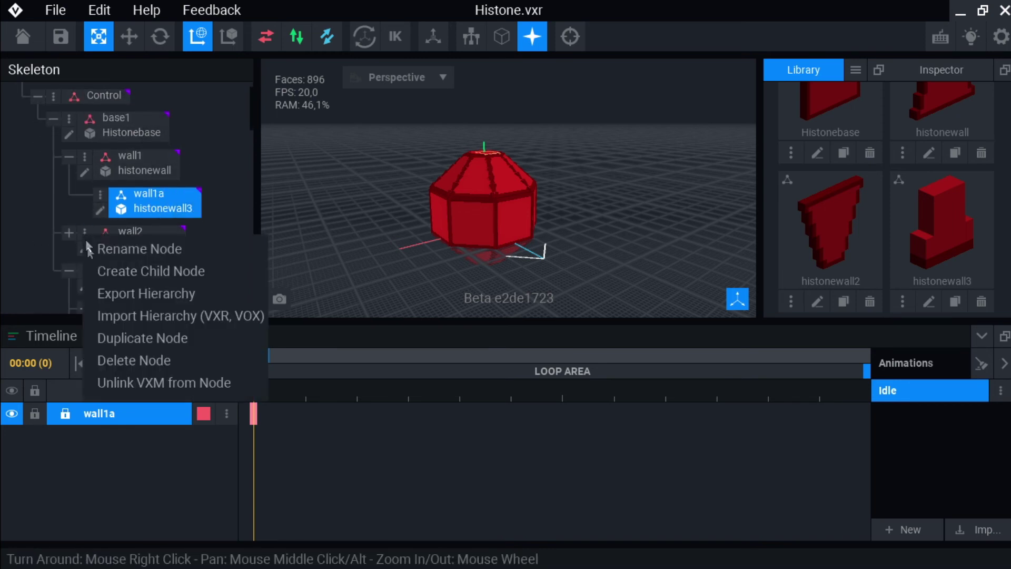
{"action": "left_click", "coordinate": [117, 364]}
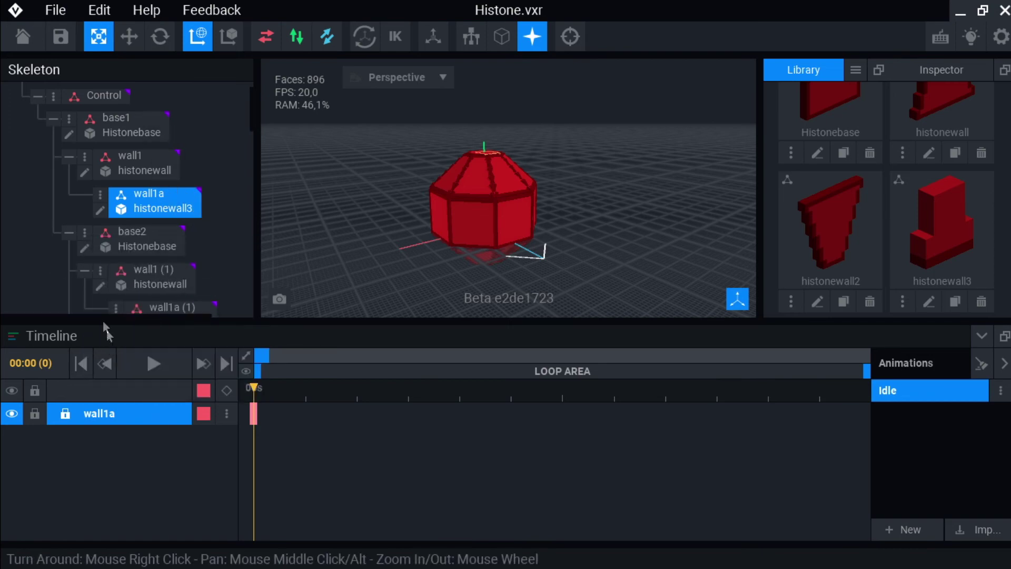
{"action": "left_click", "coordinate": [84, 233]}
{"action": "left_click", "coordinate": [132, 359]}
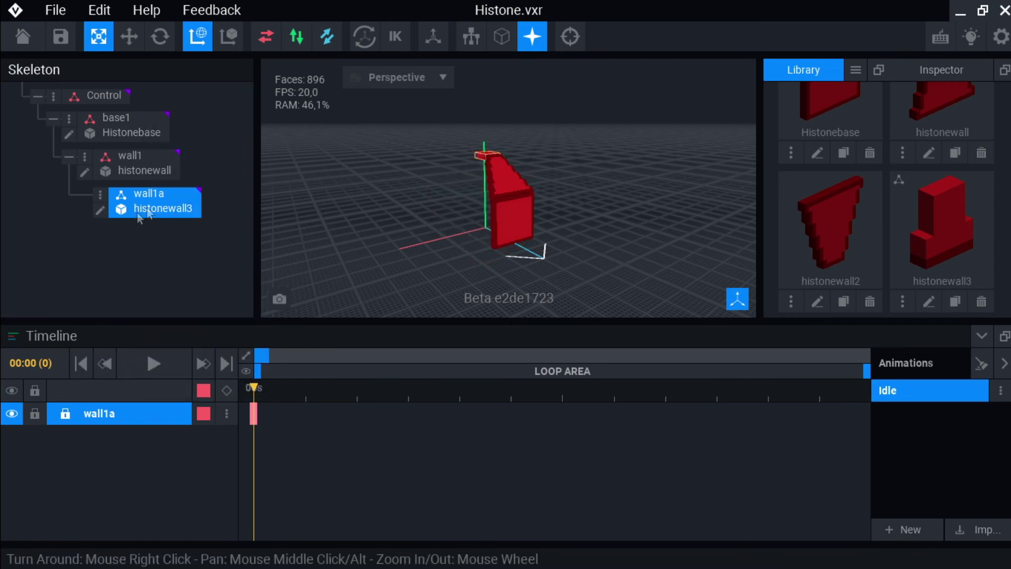
{"action": "right_click_drag", "start_coordinate": [551, 227], "coordinate": [513, 182]}
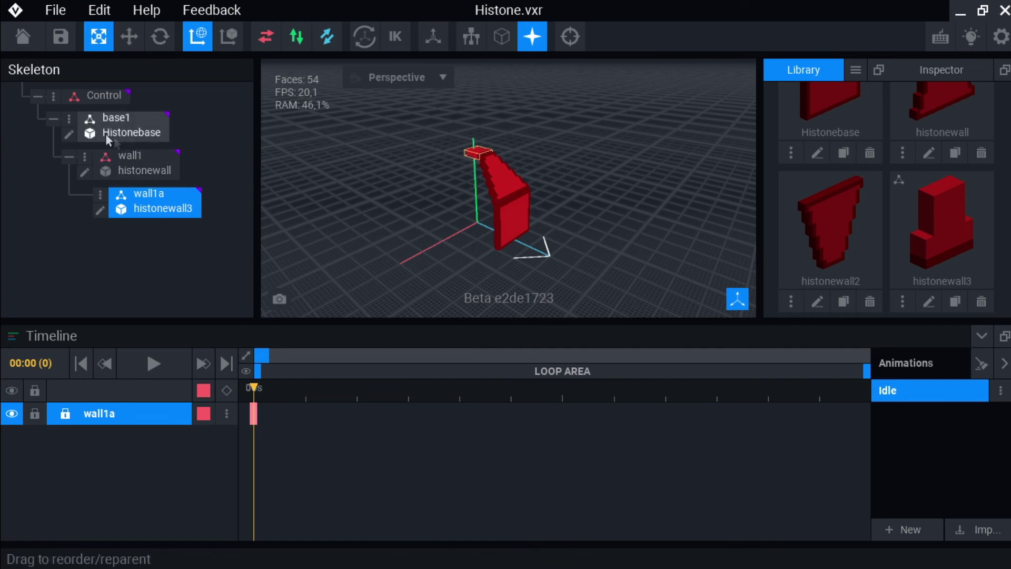
{"action": "left_click", "coordinate": [70, 118]}
- Duplicate base1 as base2, nest it under base1, and set its Rotation Y to 45
{"action": "left_click", "coordinate": [131, 221]}
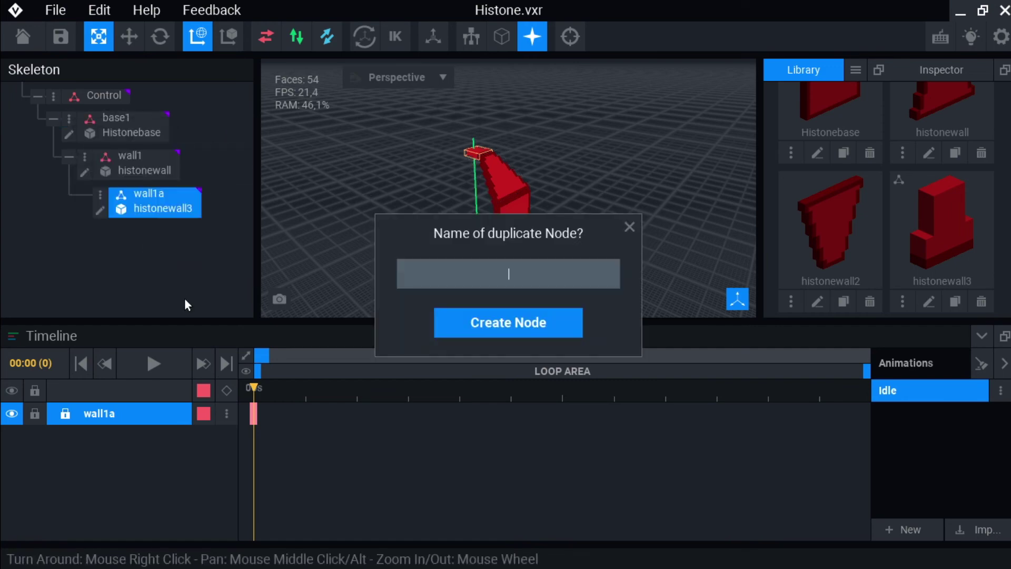
{"action": "type", "text": "base2"}
{"action": "key", "text": "Return"}
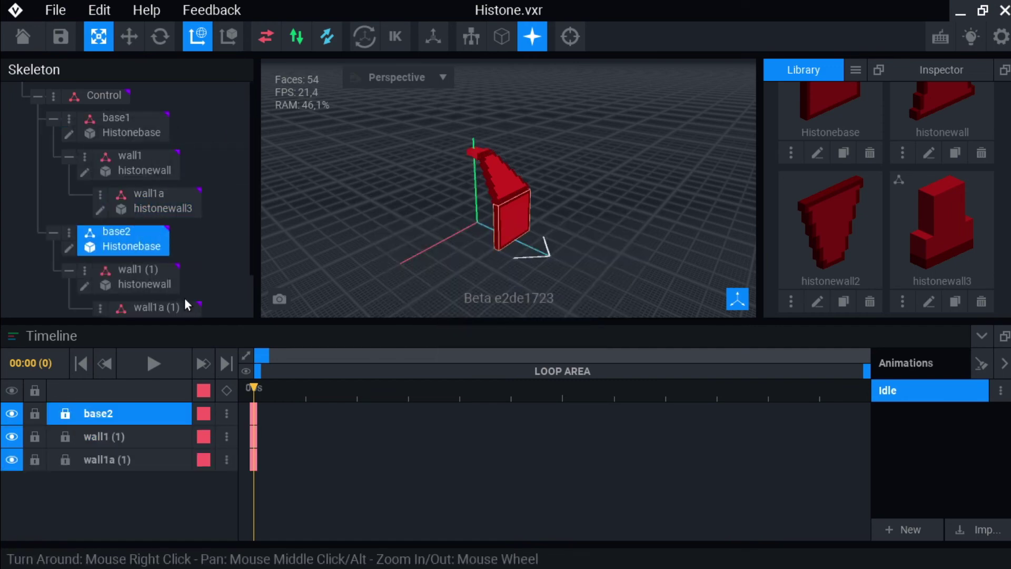
{"action": "left_click_drag", "start_coordinate": [130, 236], "coordinate": [142, 132]}
{"action": "right_click_drag", "start_coordinate": [484, 205], "coordinate": [525, 206]}
{"action": "left_click", "coordinate": [938, 70]}
{"action": "left_click", "coordinate": [904, 204]}
{"action": "type", "text": "45"}
{"action": "key", "text": "Return"}
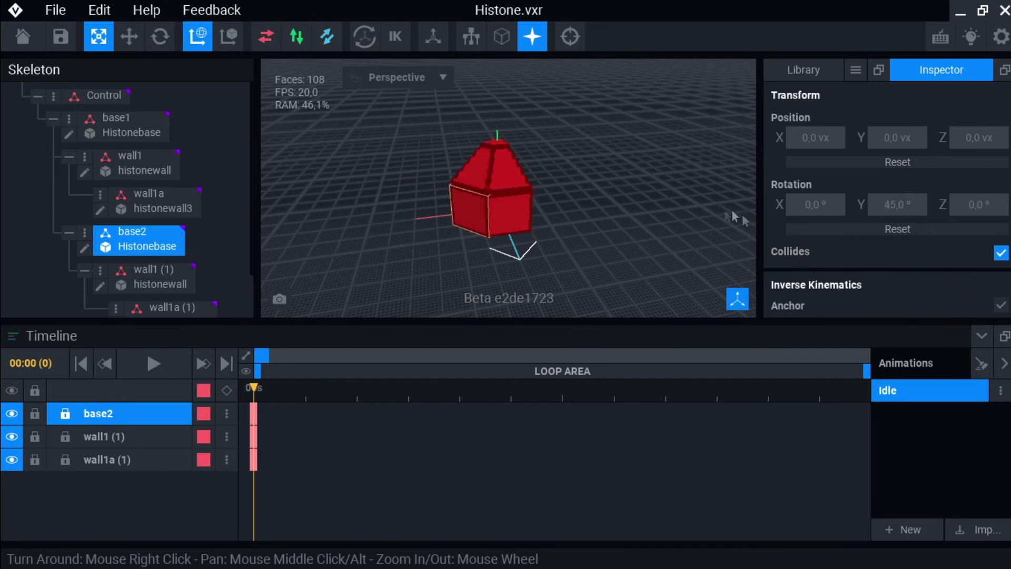
- Duplicate base2 as bas3 and nest bas3 under base2
{"action": "left_click", "coordinate": [88, 232]}
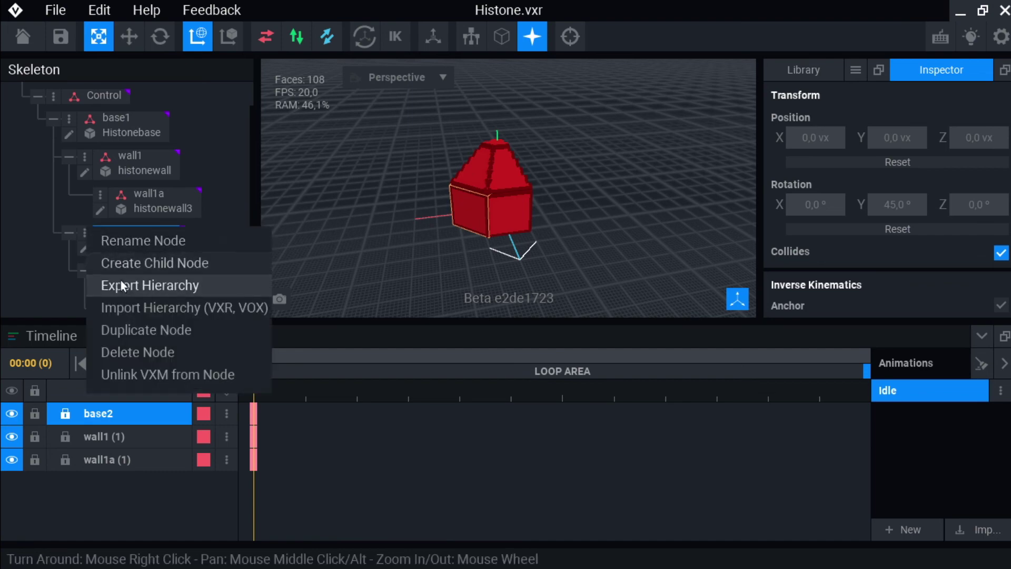
{"action": "left_click", "coordinate": [129, 330]}
{"action": "type", "text": "bas3"}
{"action": "key", "text": "Return"}
{"action": "scroll", "coordinate": [2, 212], "scroll_direction": "down", "scroll_amount": 3}
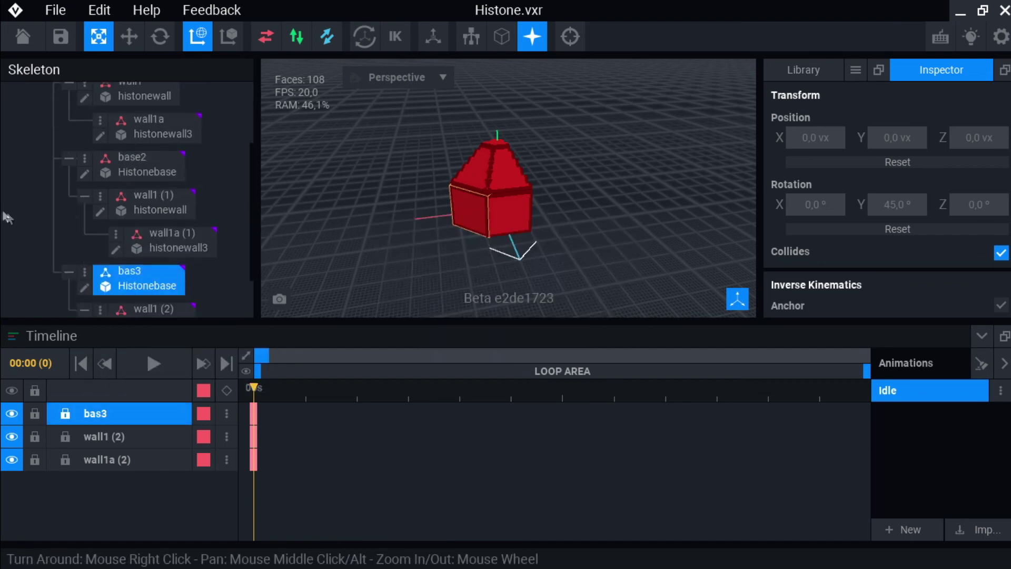
{"action": "left_click_drag", "start_coordinate": [133, 219], "coordinate": [156, 109]}
{"action": "right_click_drag", "start_coordinate": [453, 189], "coordinate": [426, 199]}
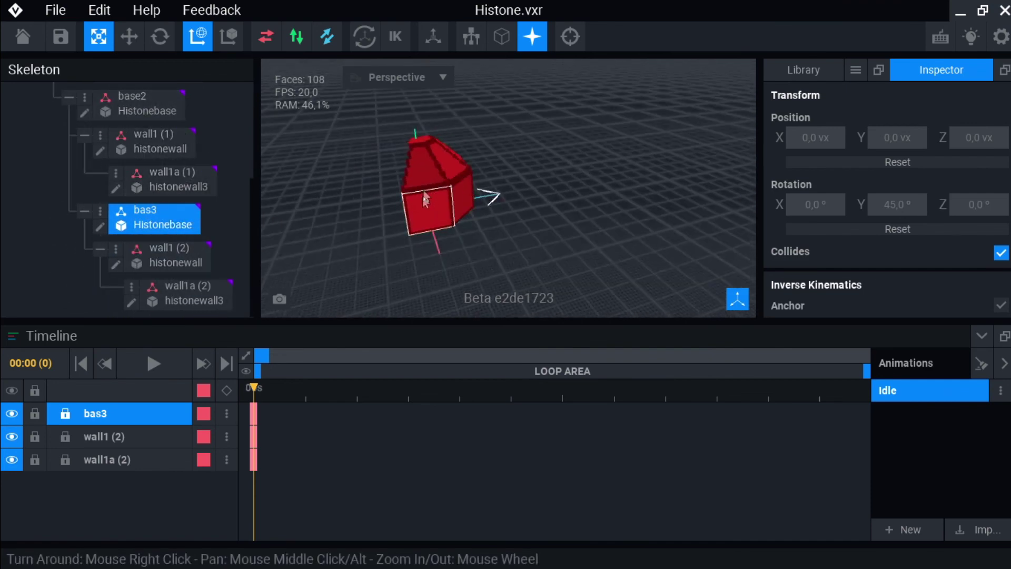
- Duplicate bas3 as base4 and nest base4 under bas3
{"action": "left_click", "coordinate": [100, 211]}
{"action": "left_click", "coordinate": [148, 312]}
{"action": "type", "text": "base4"}
{"action": "key", "text": "Return"}
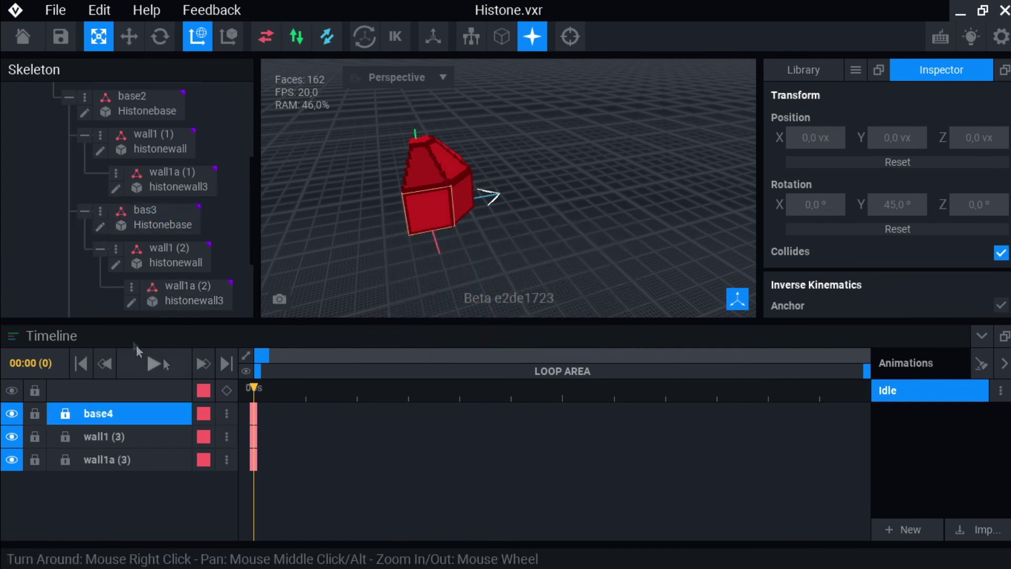
{"action": "scroll", "coordinate": [150, 218], "scroll_direction": "down", "scroll_amount": 2}
{"action": "left_click_drag", "start_coordinate": [153, 253], "coordinate": [193, 150]}
{"action": "right_click_drag", "start_coordinate": [444, 205], "coordinate": [458, 221]}
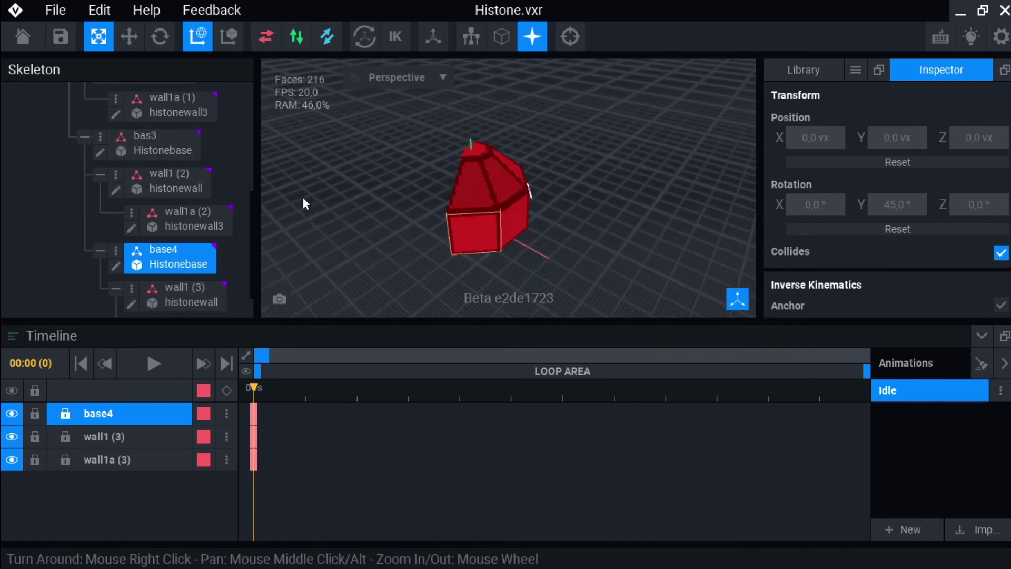
{"action": "left_click", "coordinate": [16, 37]}
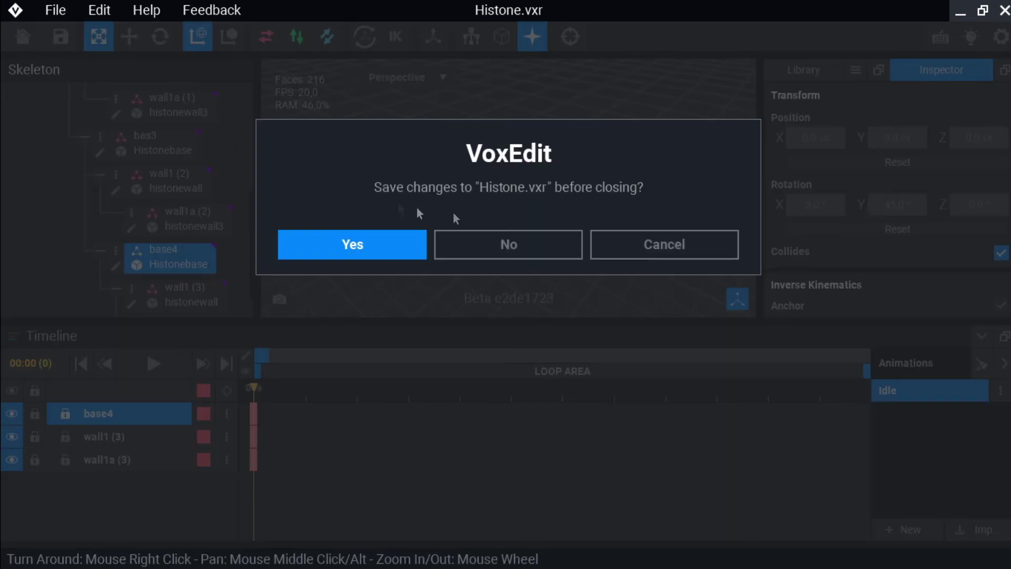
{"action": "left_click", "coordinate": [700, 243]}
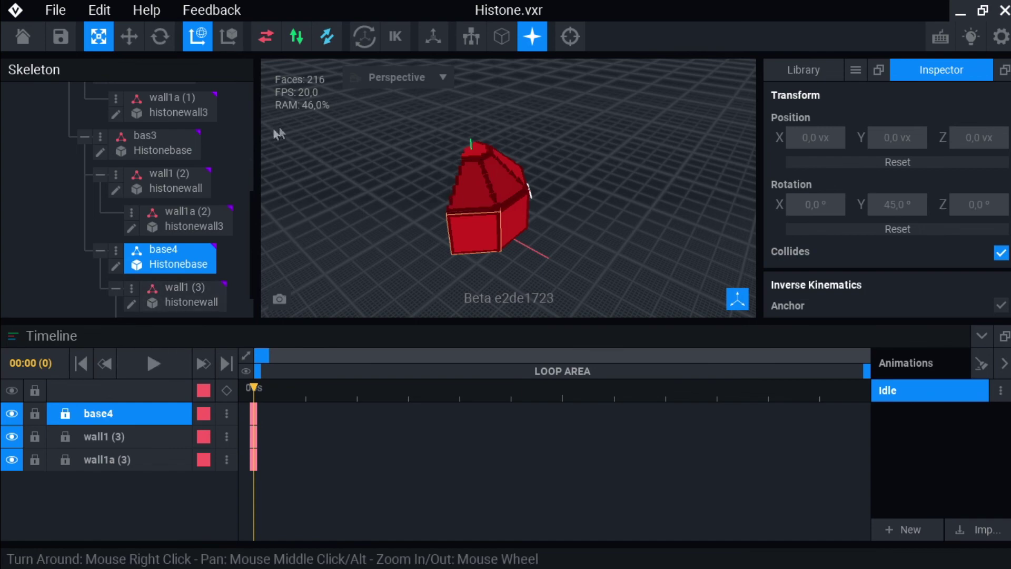
{"action": "scroll", "coordinate": [214, 200], "scroll_direction": "up", "scroll_amount": 5}
{"action": "scroll", "coordinate": [109, 220], "scroll_direction": "down", "scroll_amount": 5}
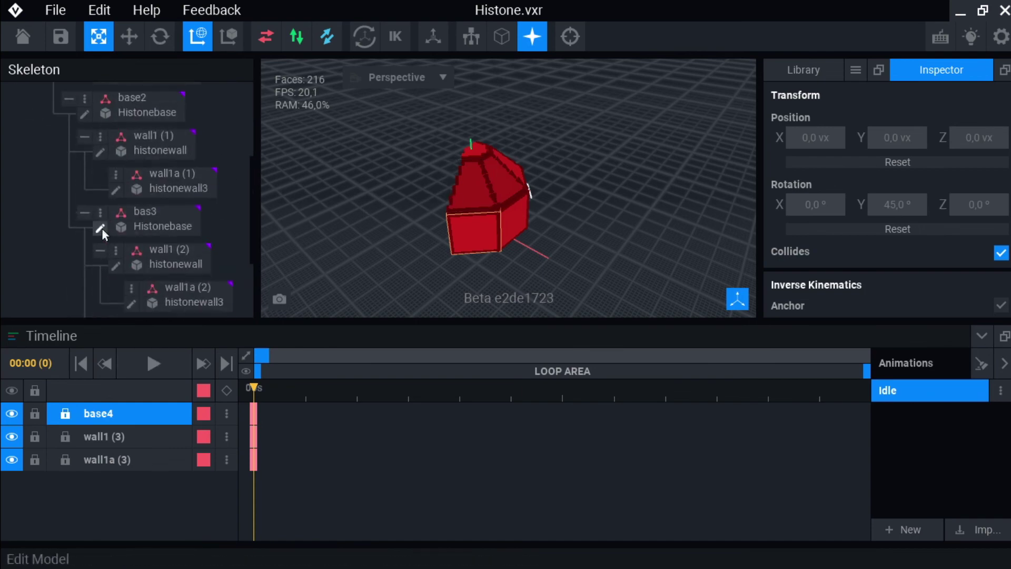
{"action": "left_click", "coordinate": [314, 77]}
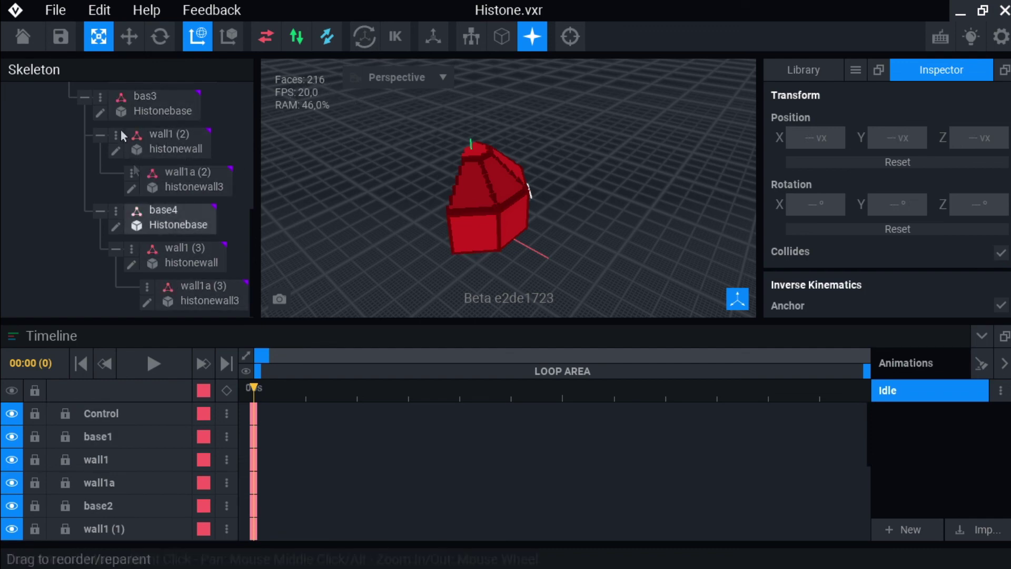
{"action": "scroll", "coordinate": [213, 248], "scroll_direction": "up", "scroll_amount": 3}
{"action": "scroll", "coordinate": [171, 242], "scroll_direction": "up", "scroll_amount": 3}
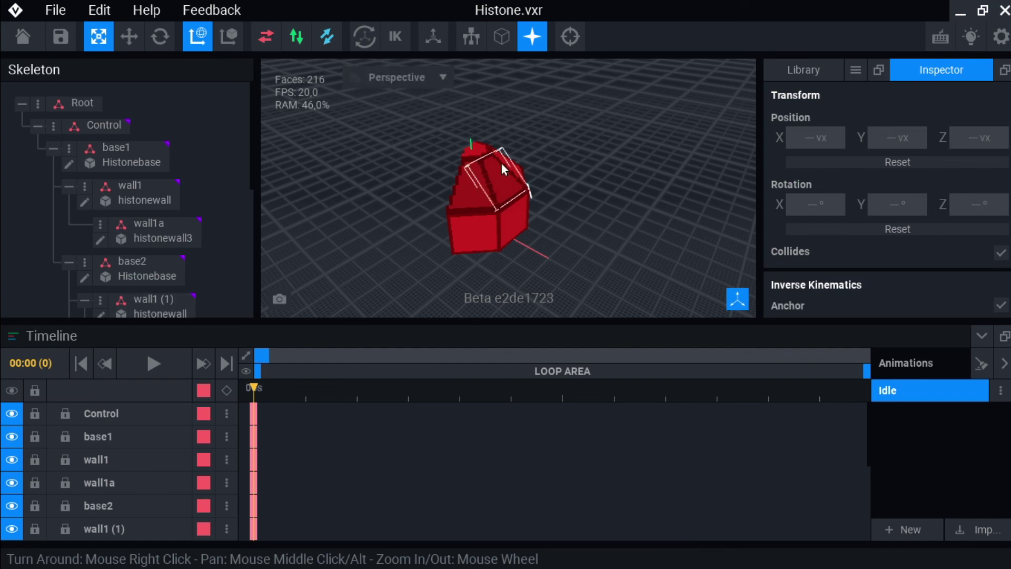
{"action": "left_click", "coordinate": [492, 184]}
{"action": "scroll", "coordinate": [490, 189], "scroll_direction": "up", "scroll_amount": 5}
{"action": "right_click_drag", "start_coordinate": [492, 167], "coordinate": [413, 194]}
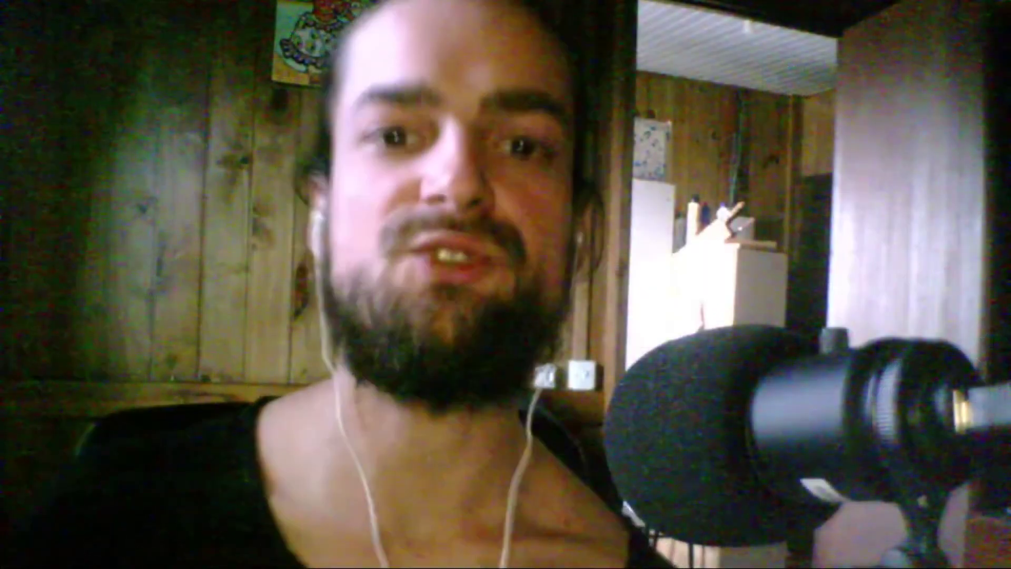